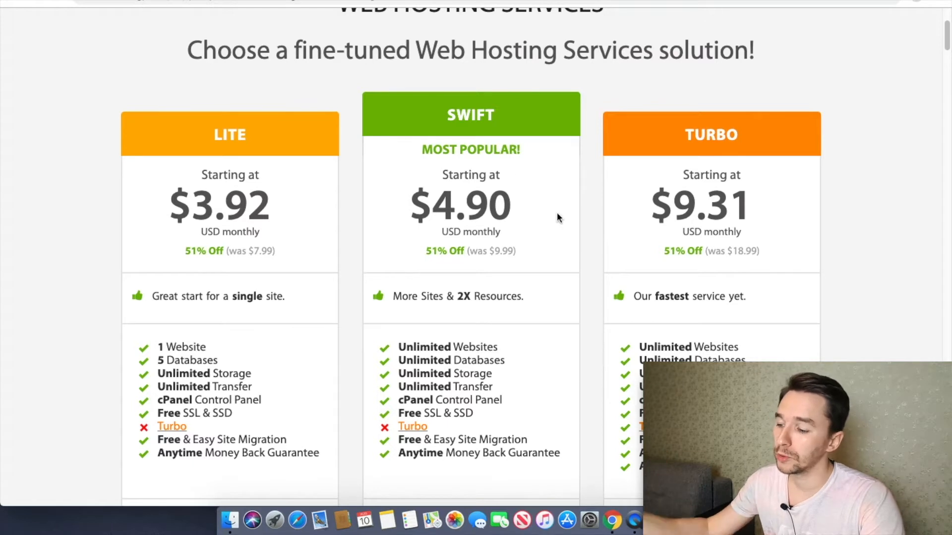
# Compare the features of the Lite, Swift and Turbo shared hosting plans and order the Lite plan.
pyautogui.moveTo(398, 347); pyautogui.dragTo(507, 349)
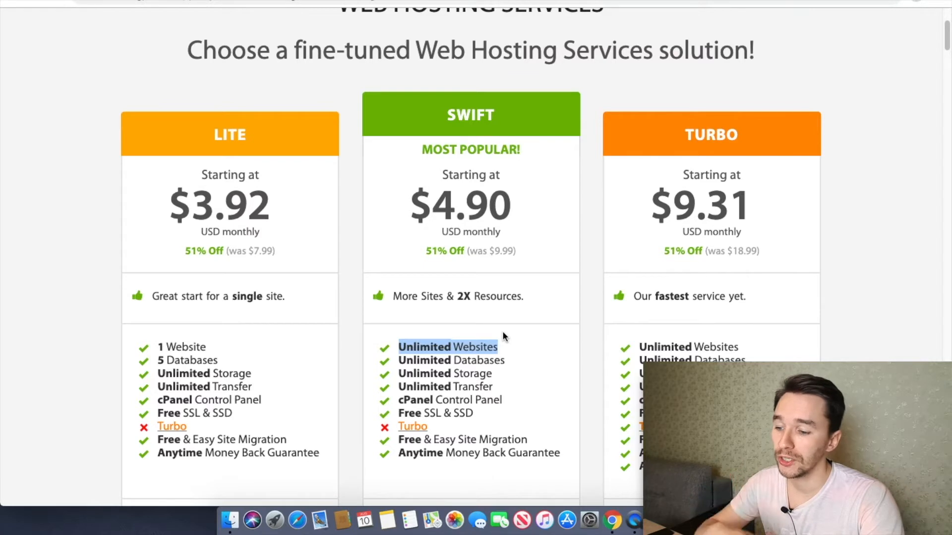
pyautogui.click(503, 338)
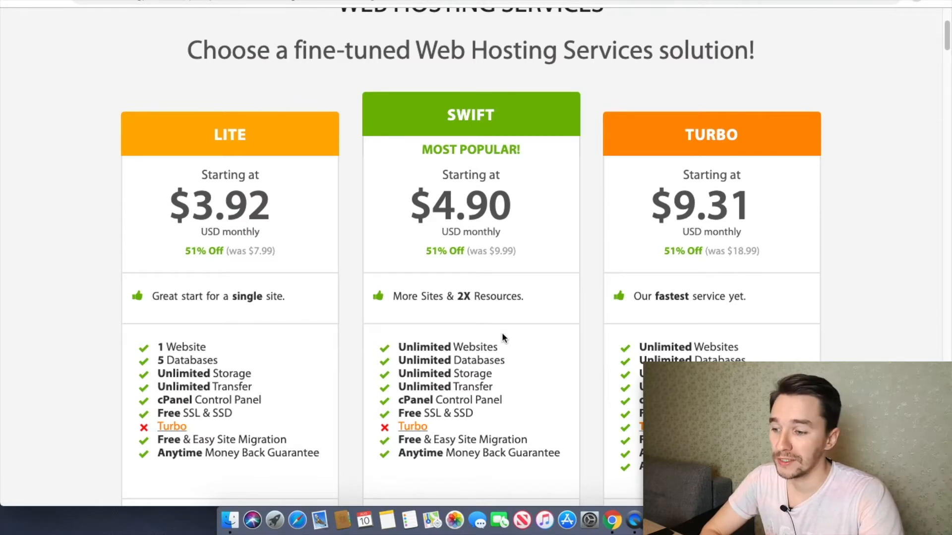
pyautogui.scroll(3, 94, 357)
pyautogui.scroll(-3, 93, 357)
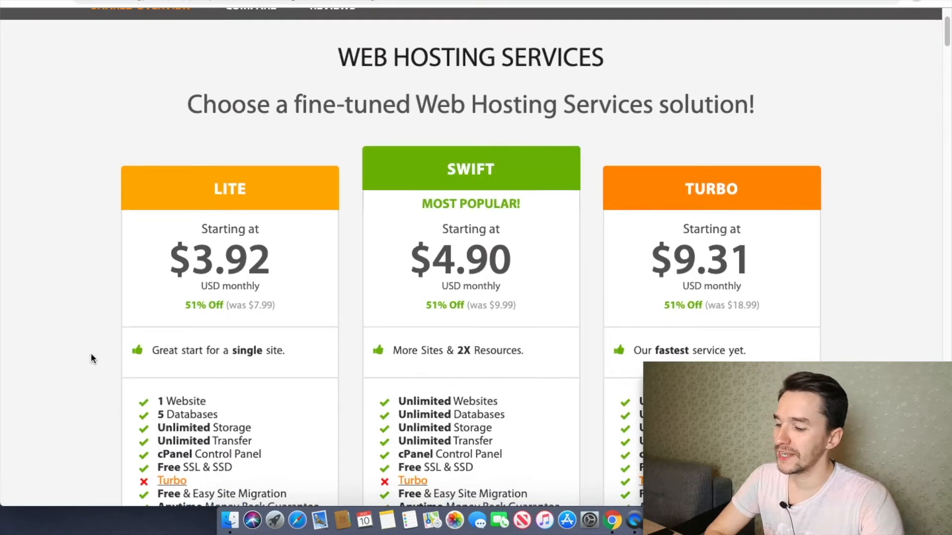
pyautogui.scroll(-5, 102, 356)
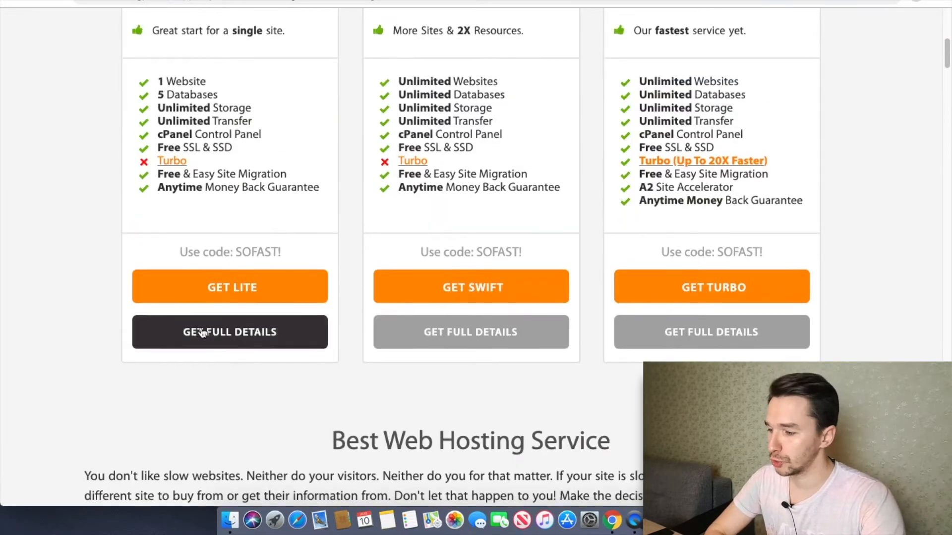
pyautogui.scroll(3, 195, 332)
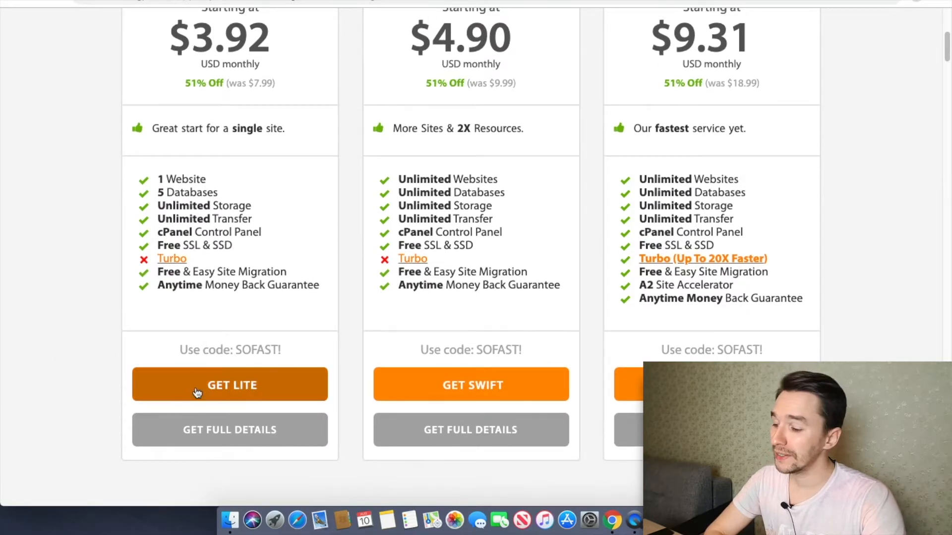
pyautogui.click(258, 383)
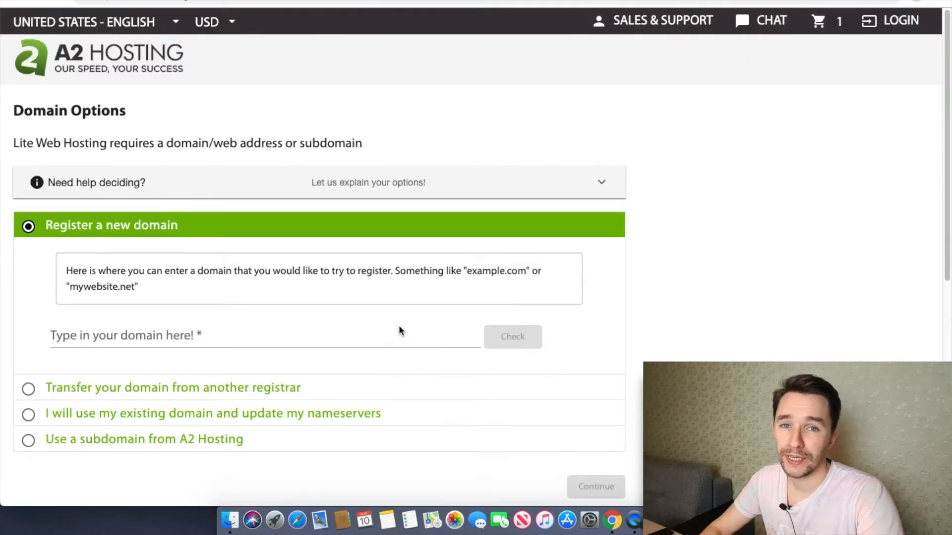
# Check whether randomdomainblog.com is available as a new domain registration.
pyautogui.click(376, 339)
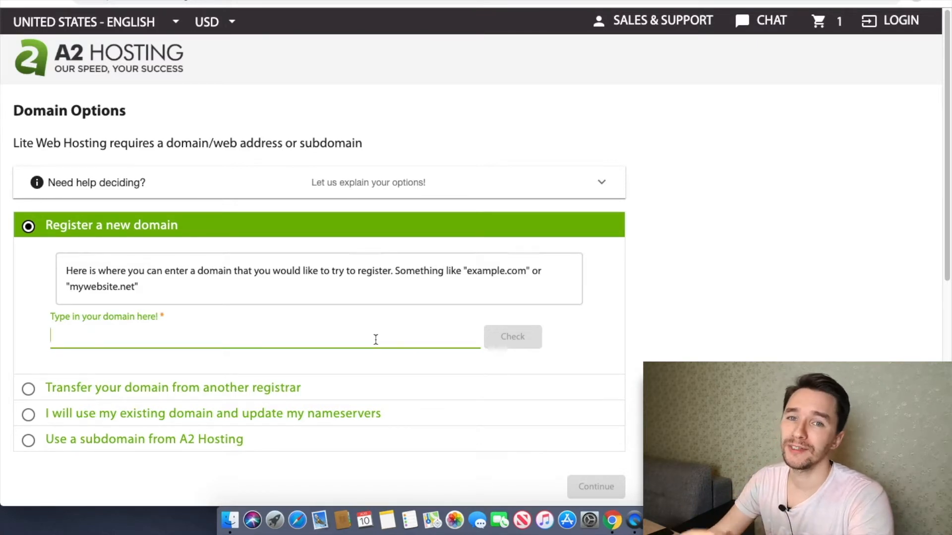
pyautogui.write('rand')
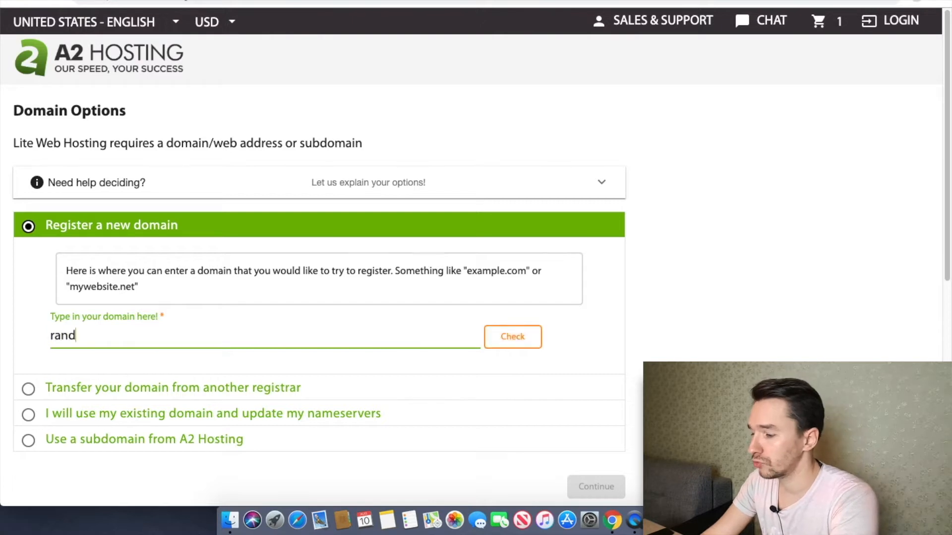
pyautogui.write('omdomain')
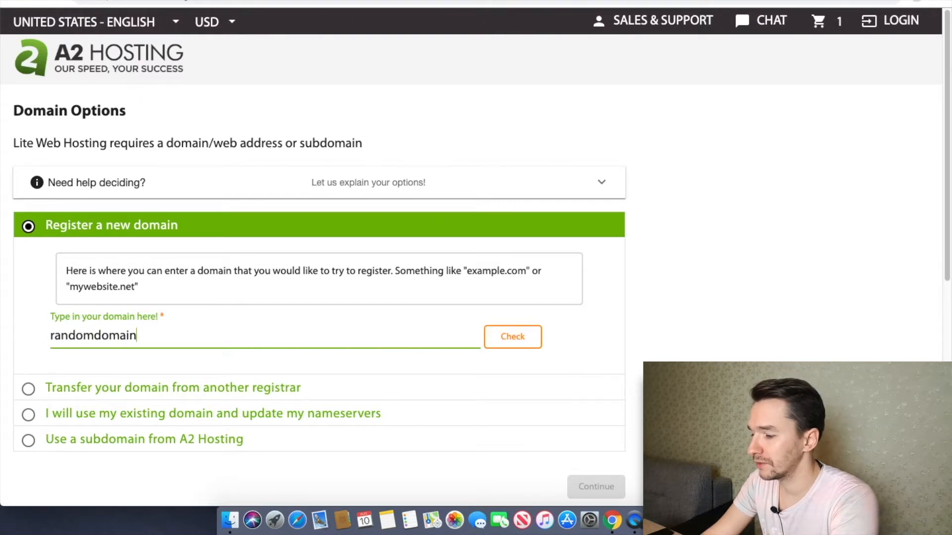
pyautogui.write('blog.com')
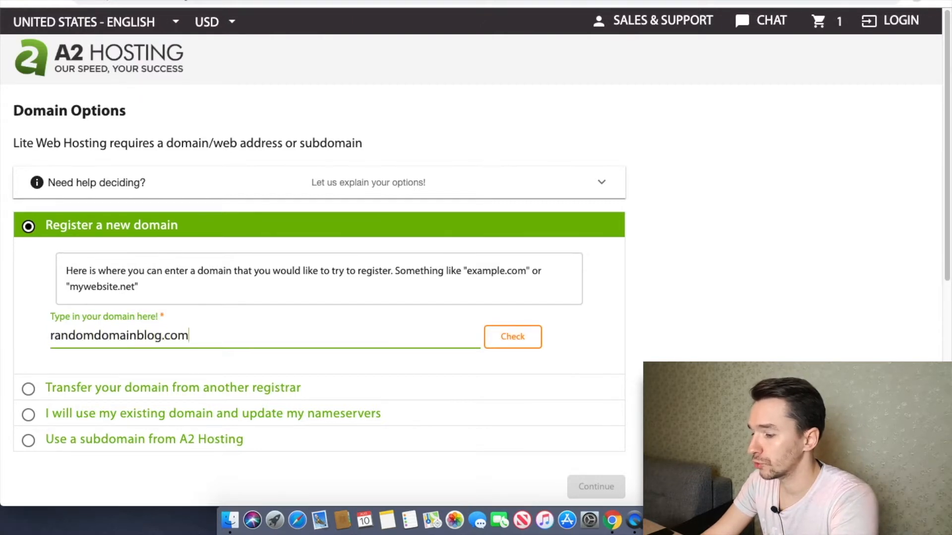
pyautogui.click(527, 337)
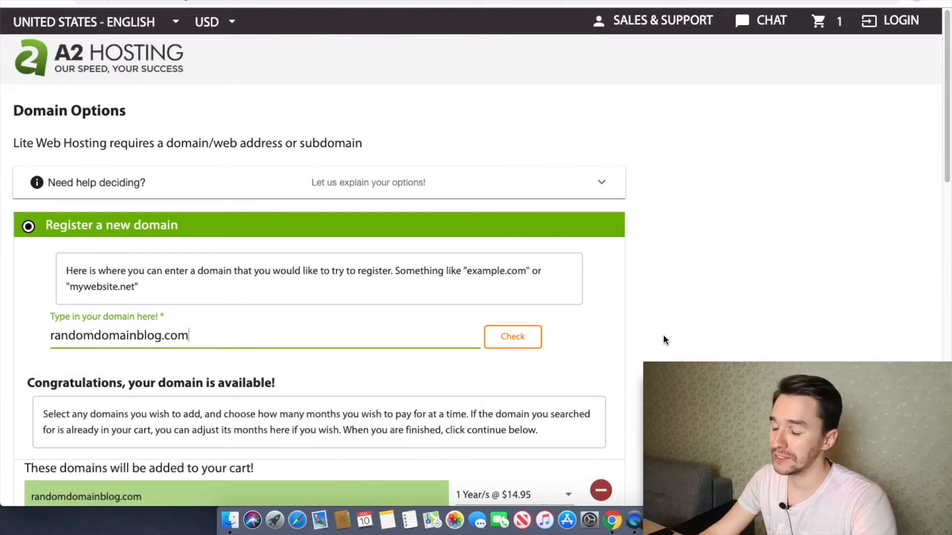
# Keep the 1-year registration of randomdomainblog.com in the order and continue to the domain configuration.
pyautogui.scroll(-1, 671, 340)
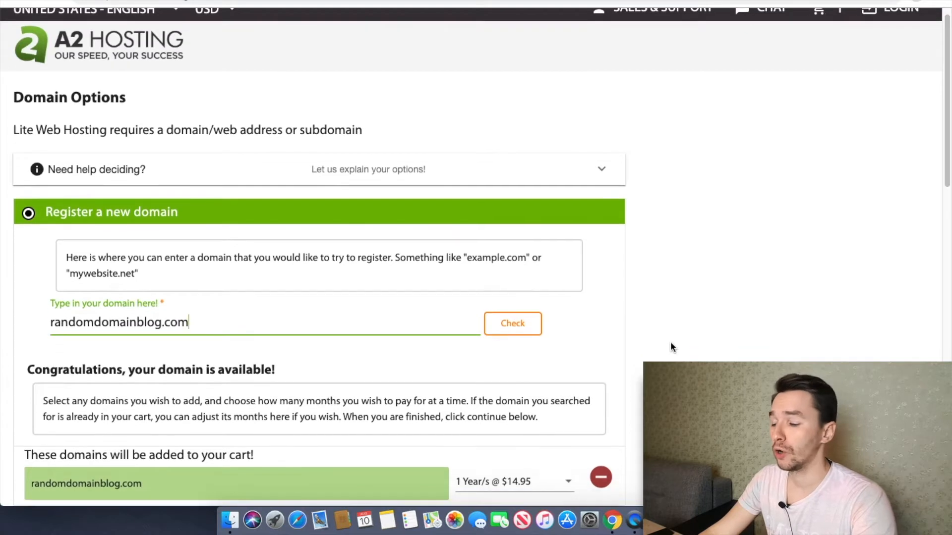
pyautogui.scroll(-1, 669, 347)
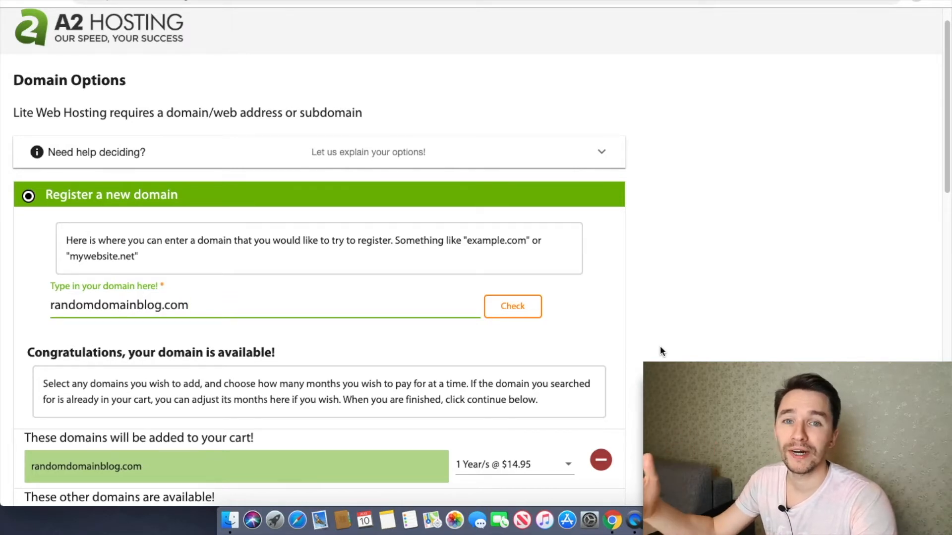
pyautogui.scroll(1, 659, 348)
pyautogui.scroll(-5, 652, 312)
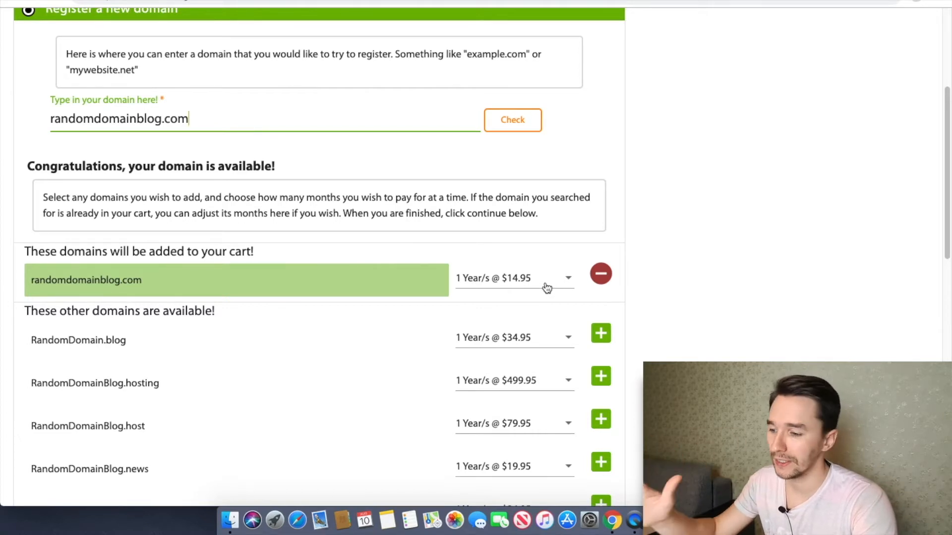
pyautogui.scroll(-10, 547, 288)
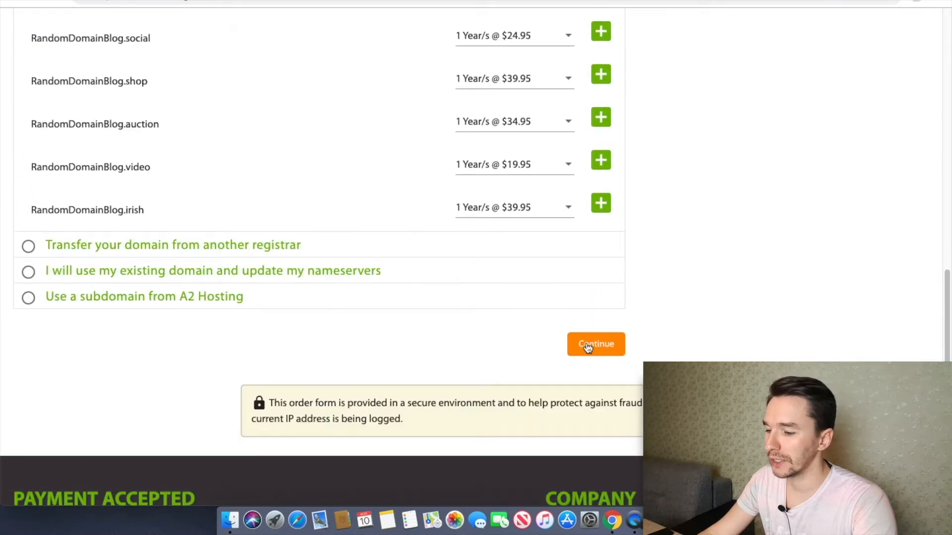
pyautogui.click(586, 345)
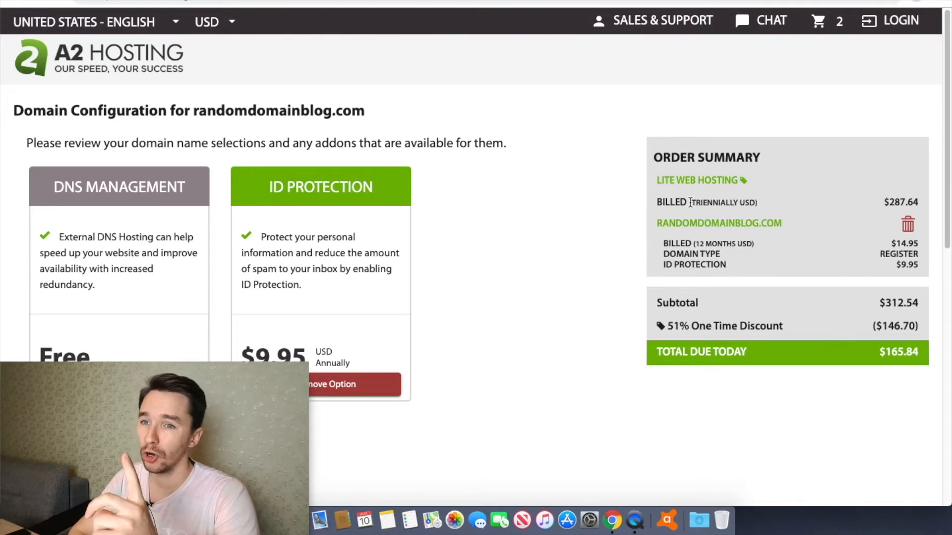
# Edit the Lite Web Hosting item in the cart and set its billing cycle to Monthly at $9.99/mo.
pyautogui.click(826, 25)
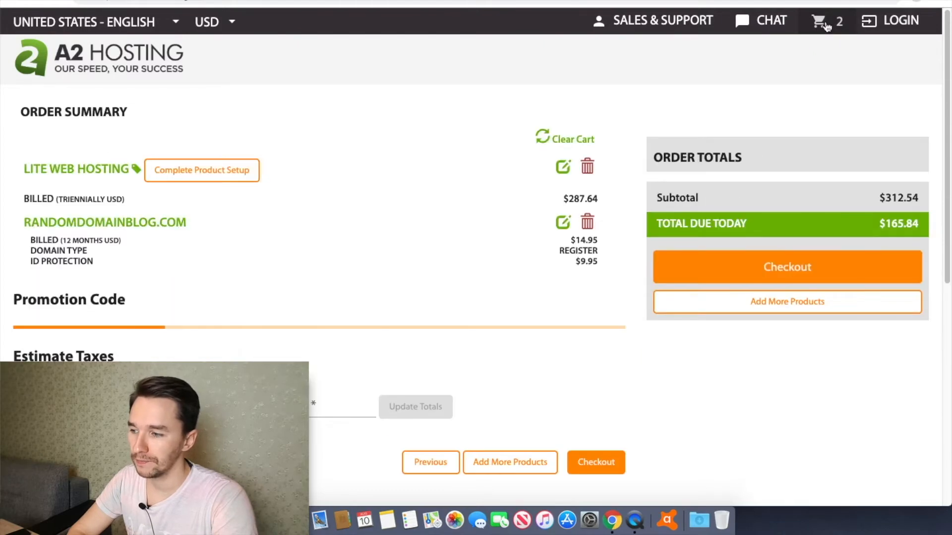
pyautogui.click(563, 168)
pyautogui.scroll(-2, 233, 163)
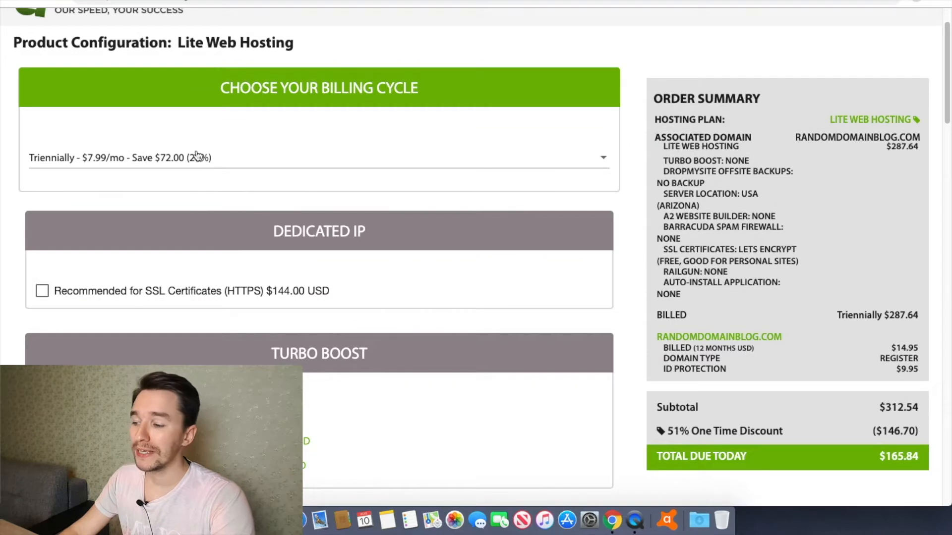
pyautogui.click(234, 161)
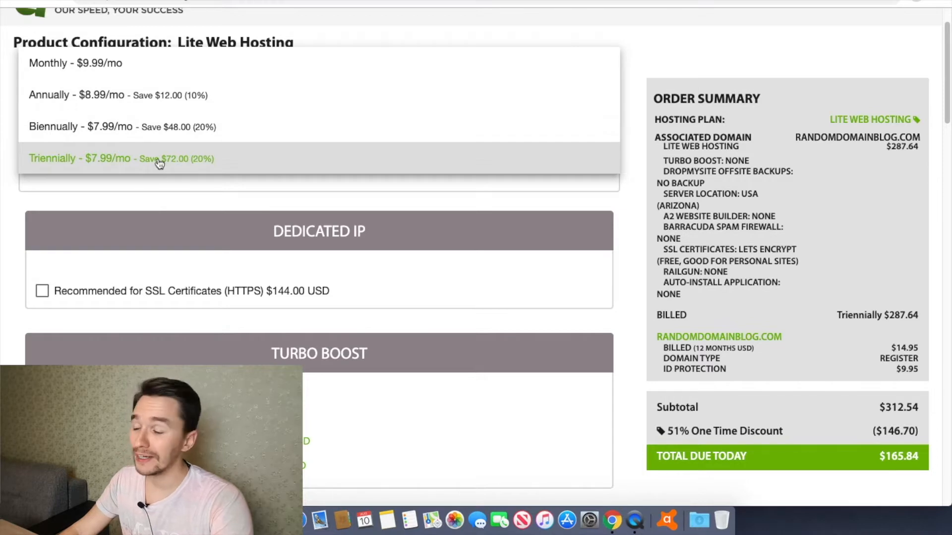
pyautogui.click(168, 70)
# Set the auto-install application to WordPress, leave the other hosting add-ons at their defaults, and continue to the order summary.
pyautogui.scroll(-8, 5, 279)
pyautogui.scroll(-5, 3, 279)
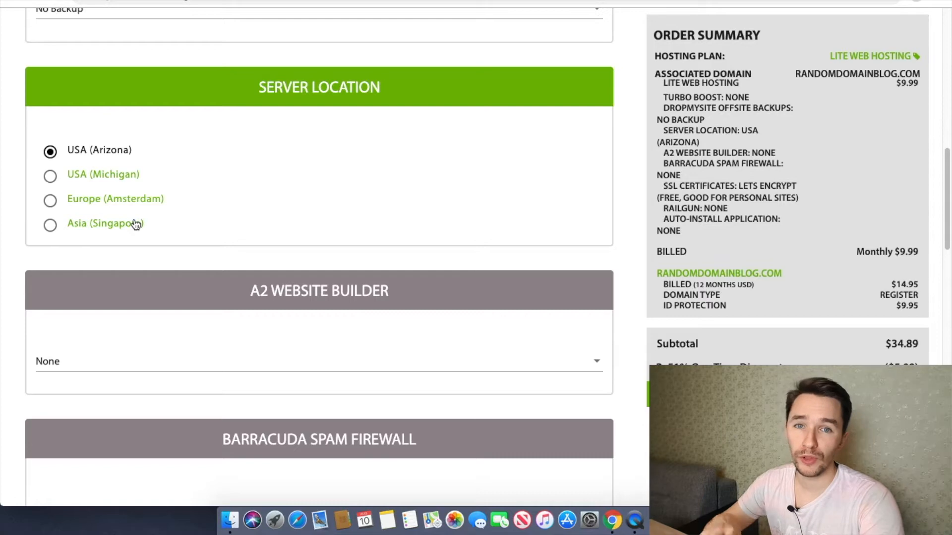
pyautogui.scroll(3, 221, 287)
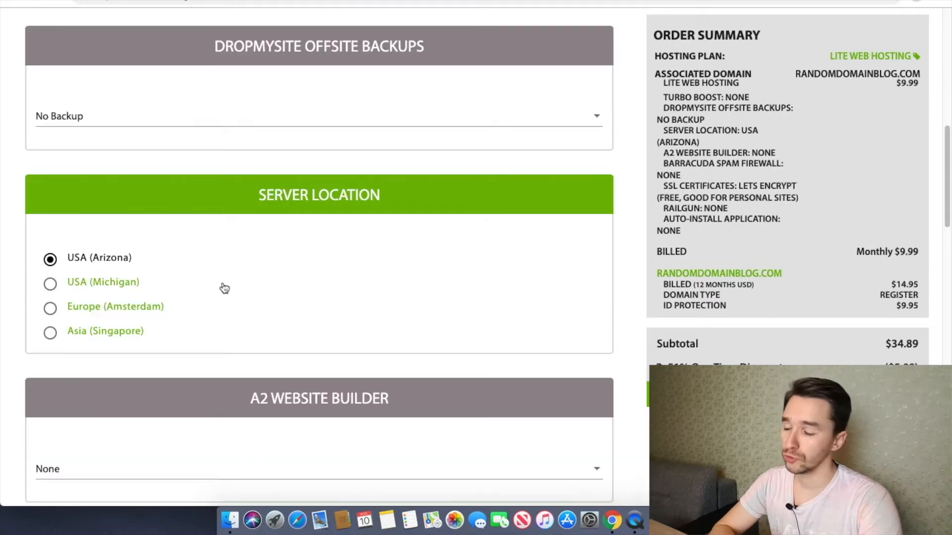
pyautogui.scroll(-12, 224, 288)
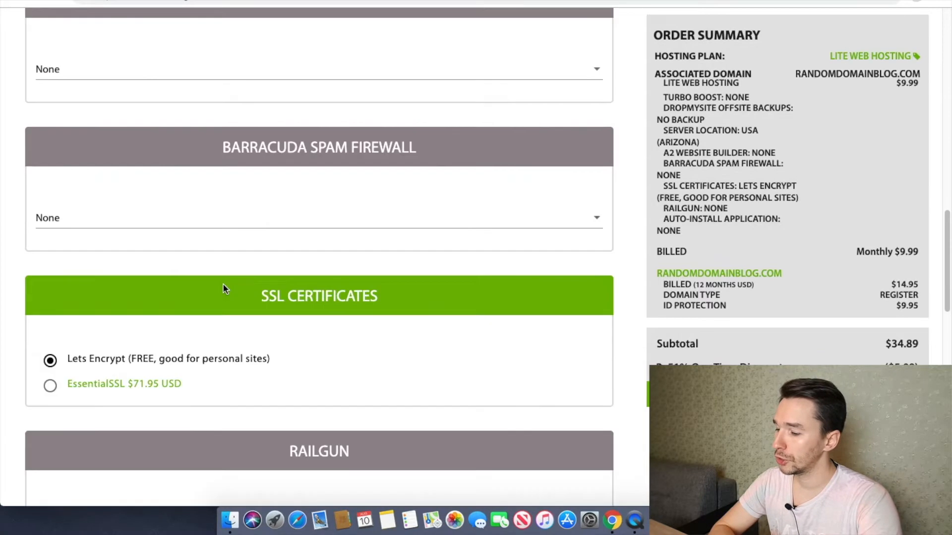
pyautogui.scroll(-6, 223, 287)
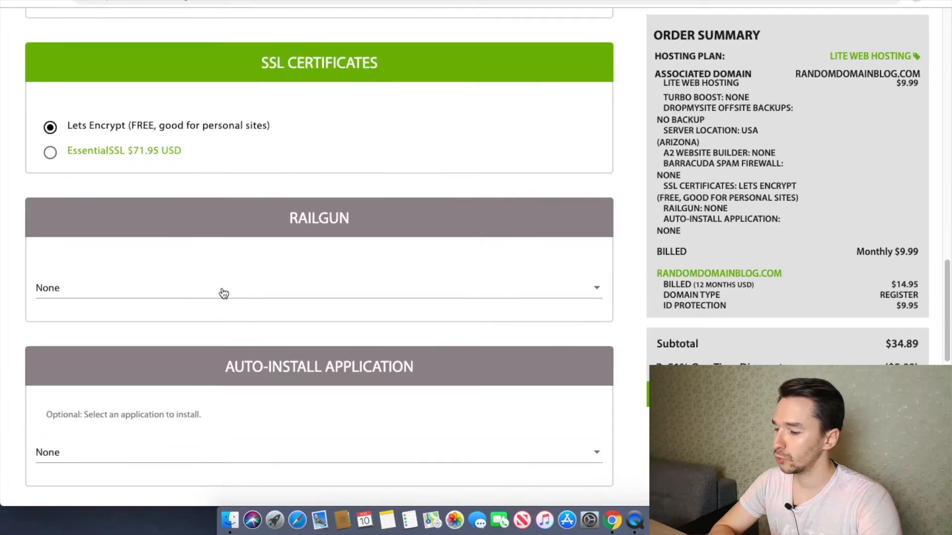
pyautogui.scroll(-3, 294, 350)
pyautogui.click(82, 346)
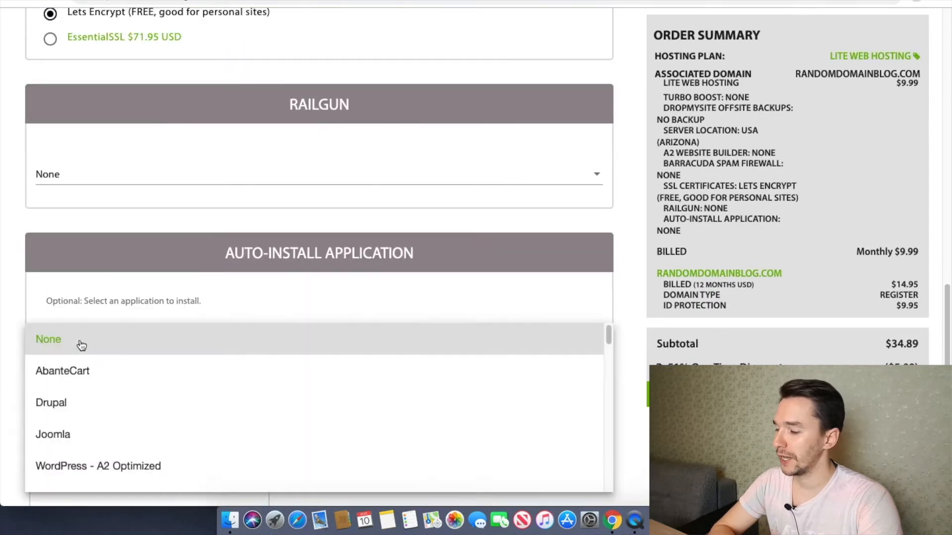
pyautogui.scroll(-2, 106, 392)
pyautogui.scroll(-4, 106, 398)
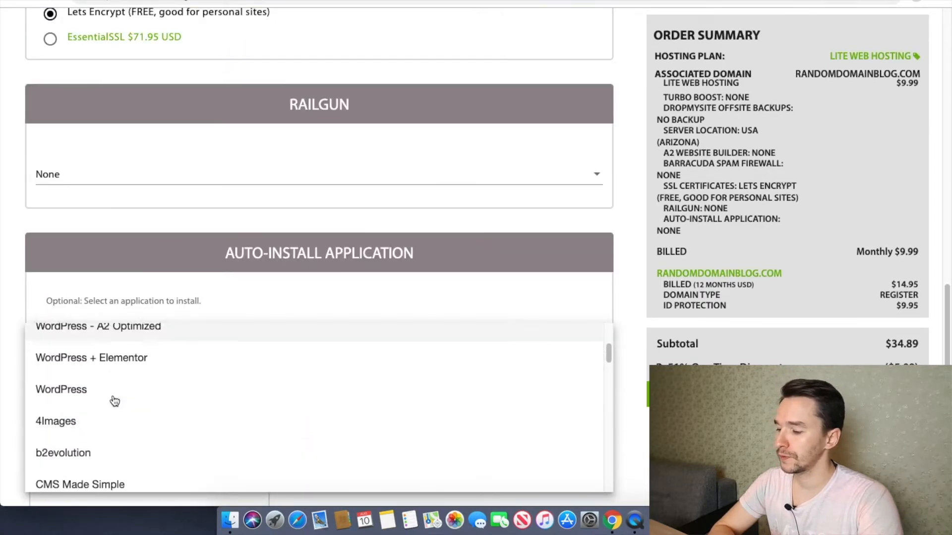
pyautogui.scroll(1, 100, 392)
pyautogui.click(74, 361)
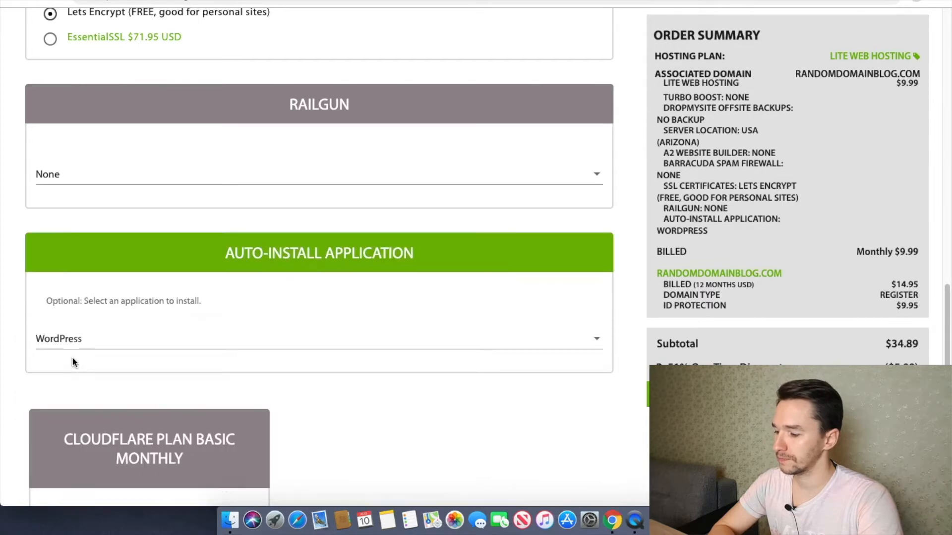
pyautogui.scroll(-8, 328, 341)
pyautogui.click(599, 356)
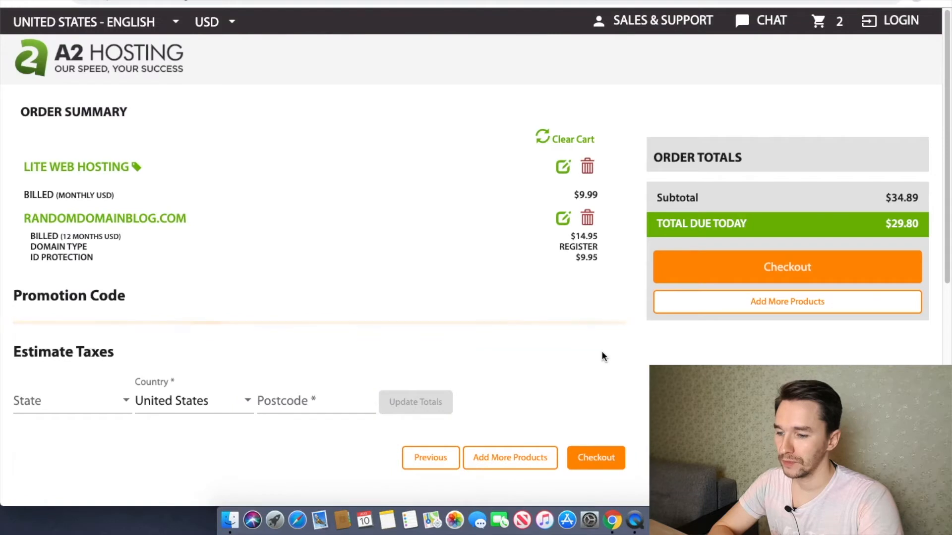
# Update the order totals with taxes estimated for Barcelona, Spain and the customer's postcode, and proceed to checkout.
pyautogui.click(741, 294)
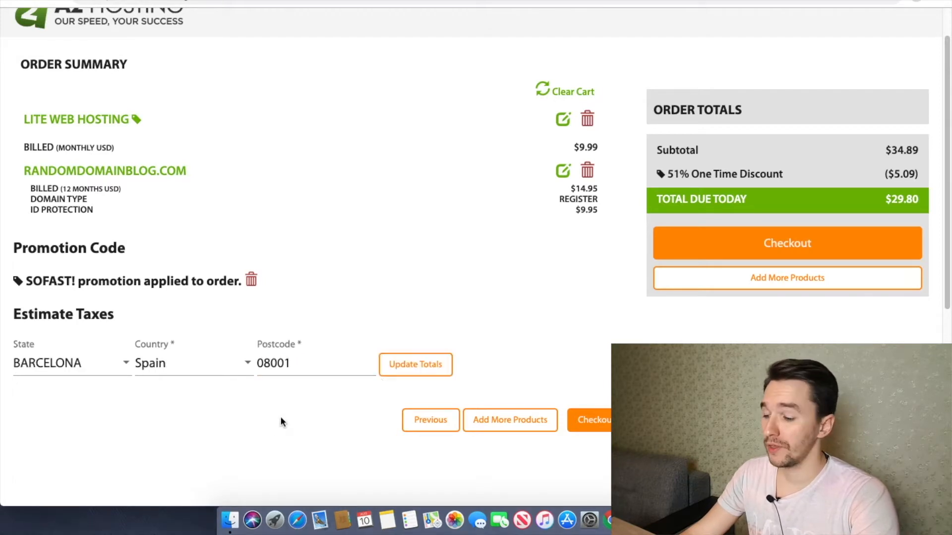
pyautogui.click(417, 372)
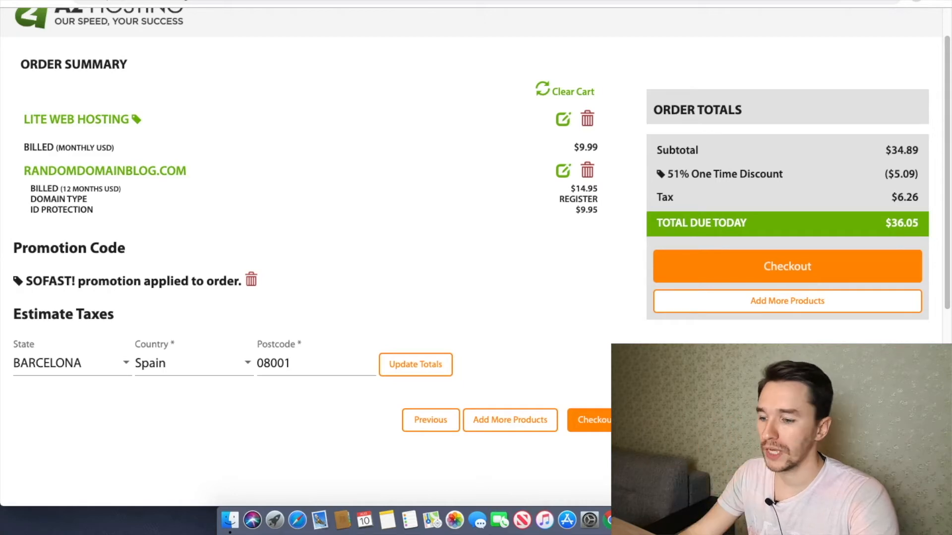
pyautogui.click(846, 273)
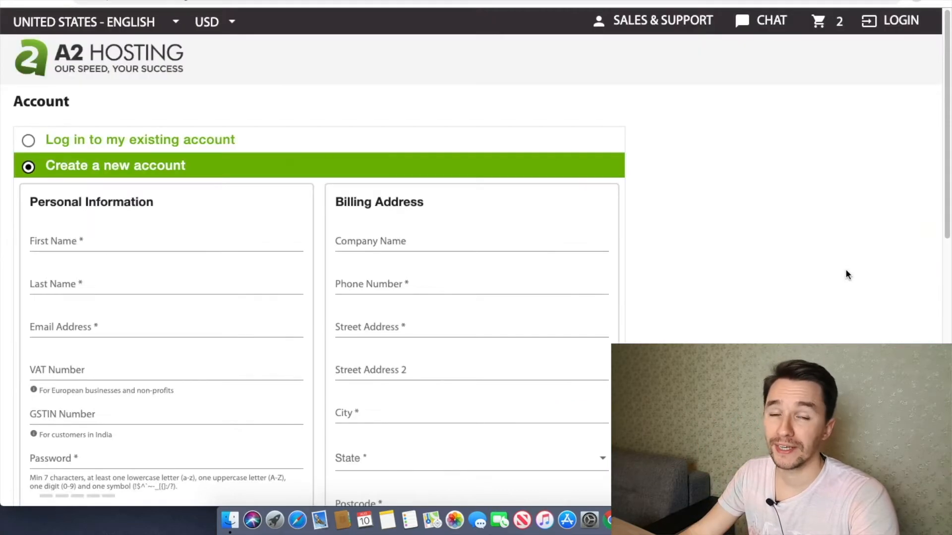
# Create a new account with the customer's personal details, billing address and account password, accept the e-mail advertising notice, and continue to payment.
pyautogui.scroll(-3, 176, 334)
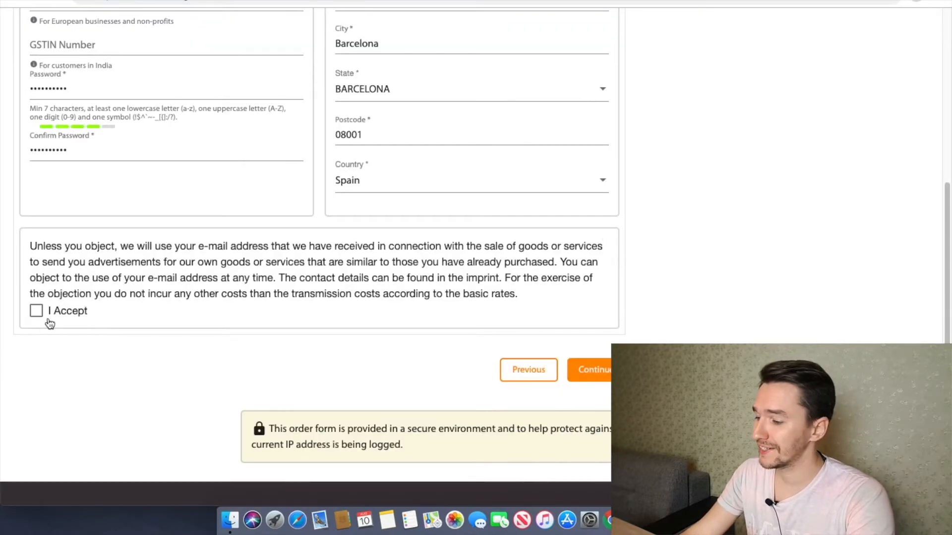
pyautogui.click(36, 312)
pyautogui.click(598, 371)
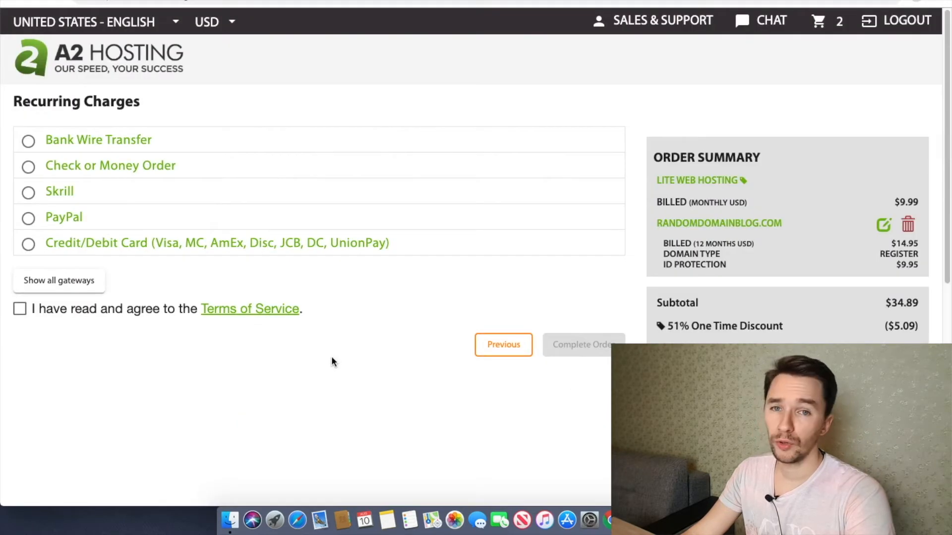
# Choose PayPal as the payment method, agree to the Terms of Service, and complete the order.
pyautogui.click(28, 220)
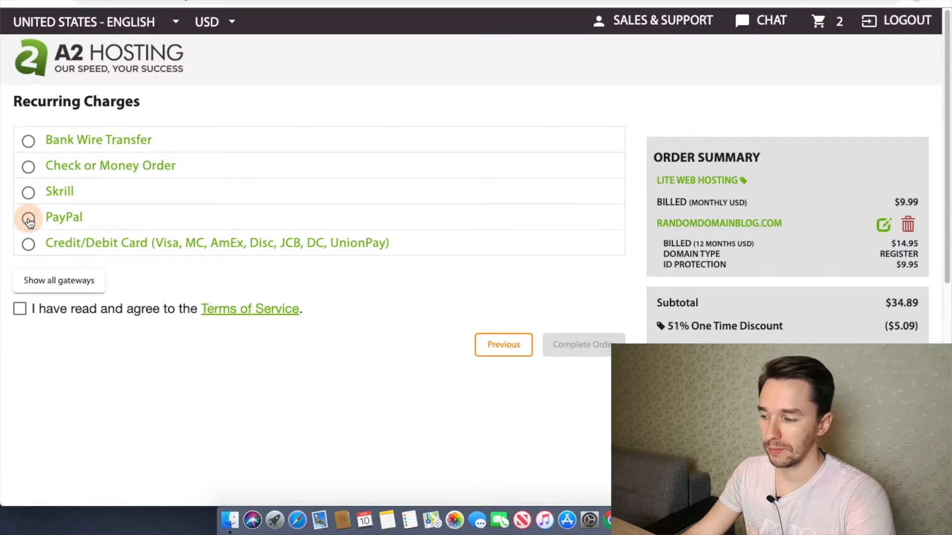
pyautogui.click(20, 310)
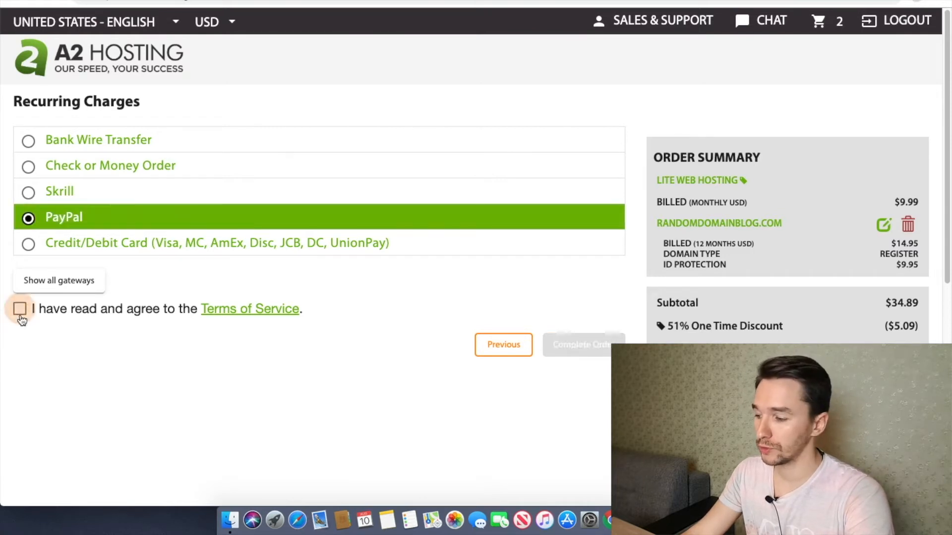
pyautogui.click(608, 349)
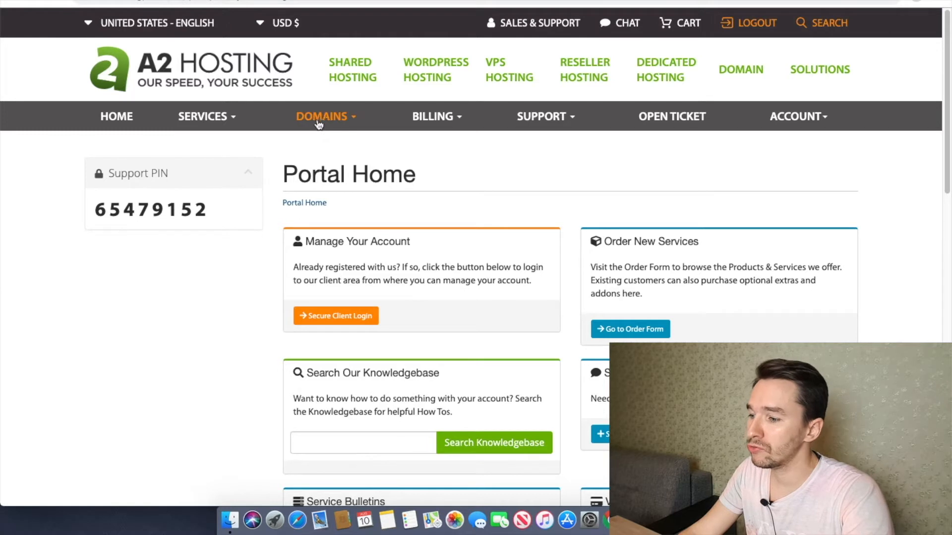
# Open the randomdomainblog.com site in a new tab from the account's My Domains list and reload it.
pyautogui.click(334, 119)
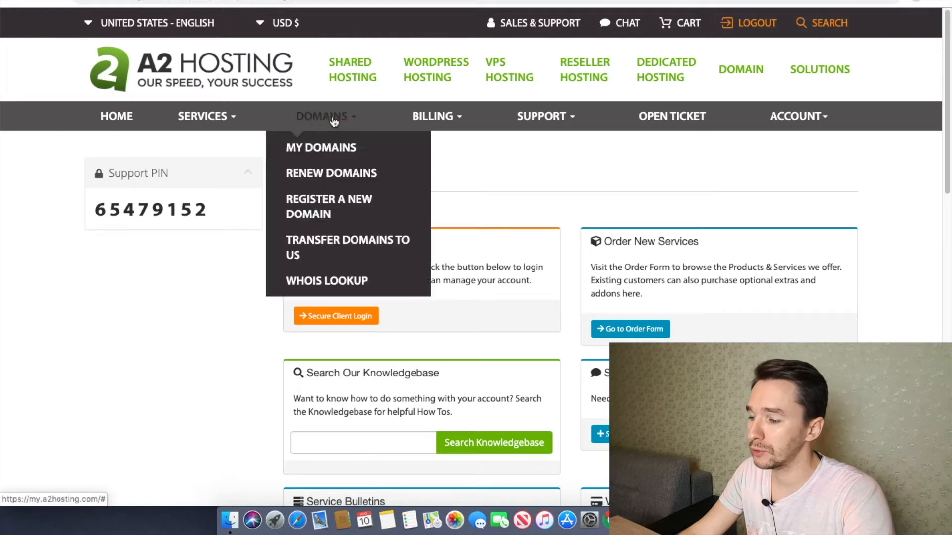
pyautogui.click(333, 150)
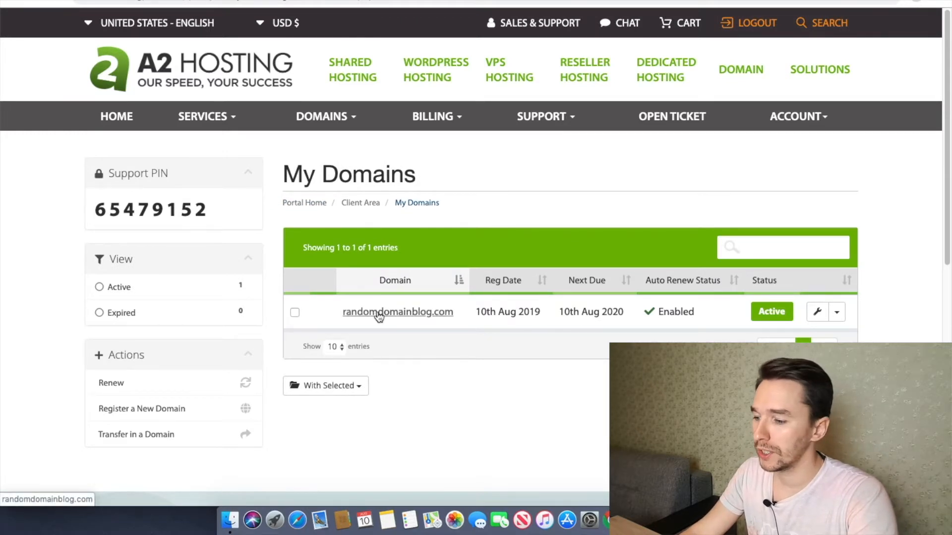
pyautogui.rightClick(379, 317)
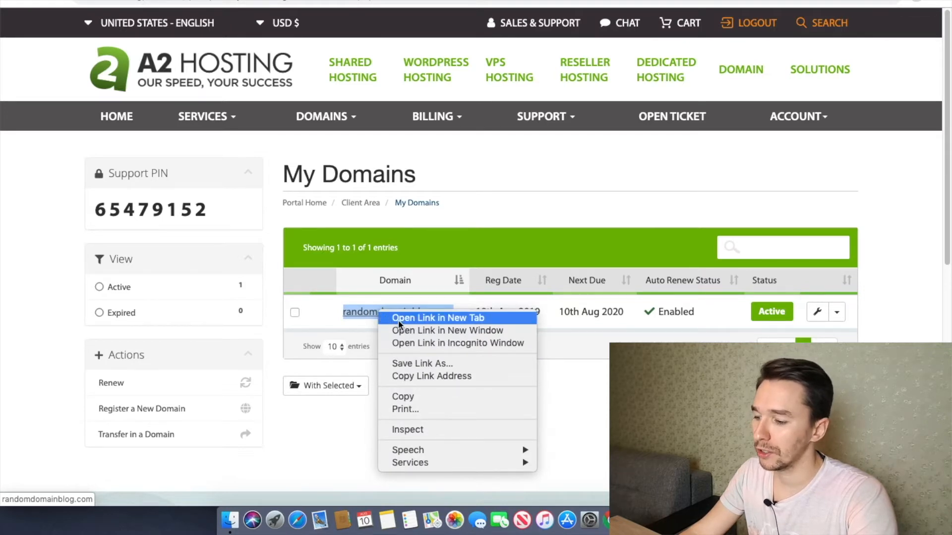
pyautogui.click(398, 317)
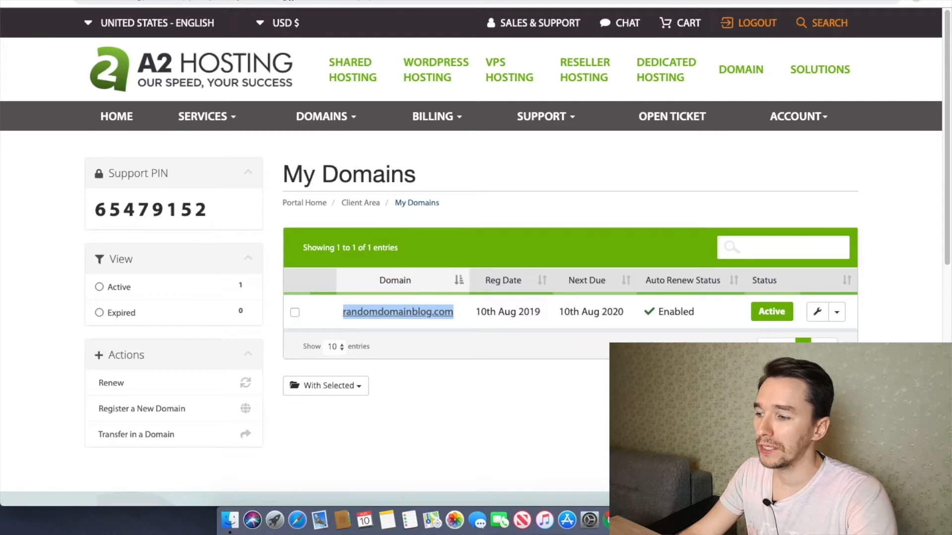
pyautogui.hotkey('ctrl', 'Tab')
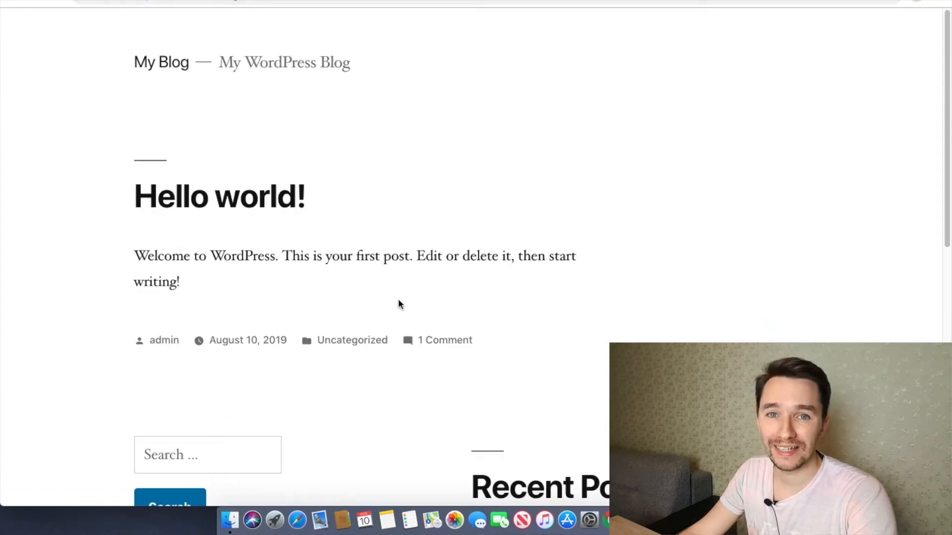
pyautogui.press('super+r')
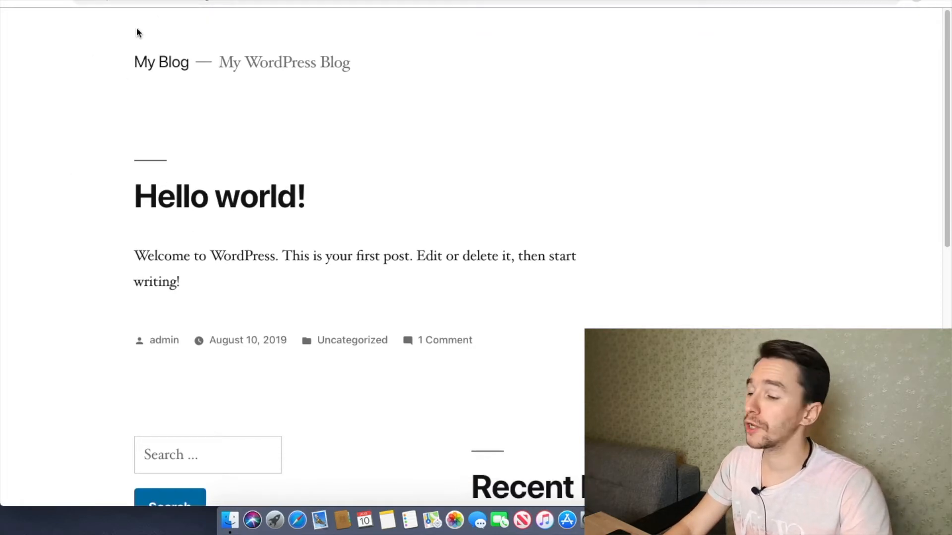
# Open the WordPress login page at randomdomainblog.com/wp-admin.
pyautogui.click(107, 1)
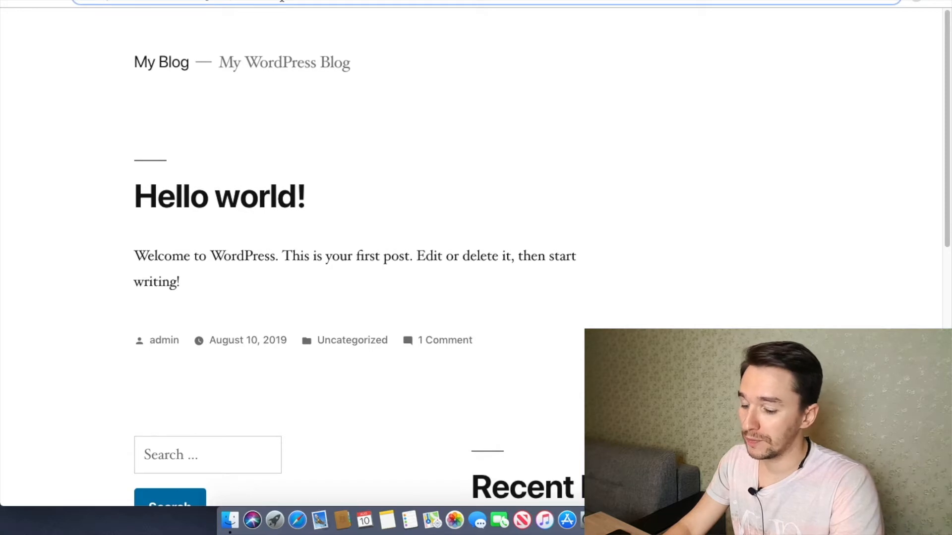
pyautogui.write('//randomdomainblog.com/w')
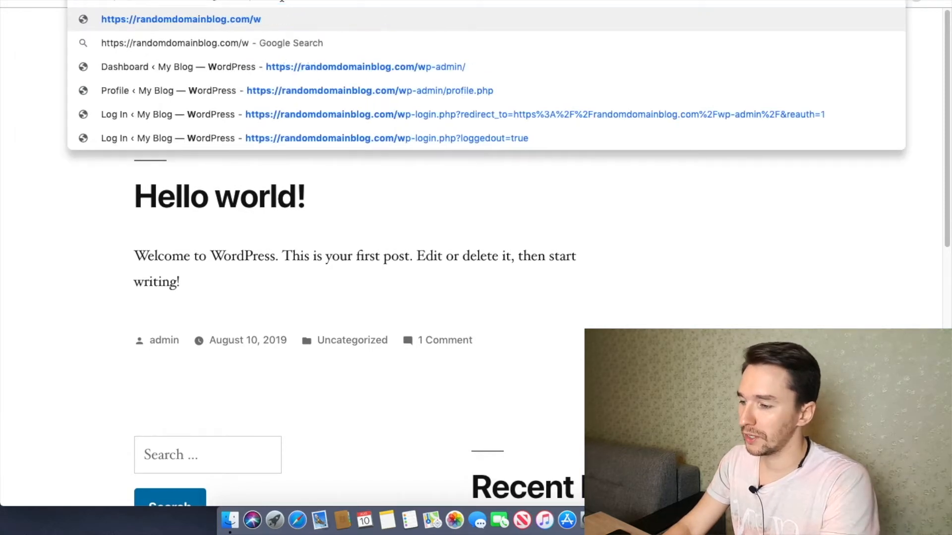
pyautogui.write('p-admi')
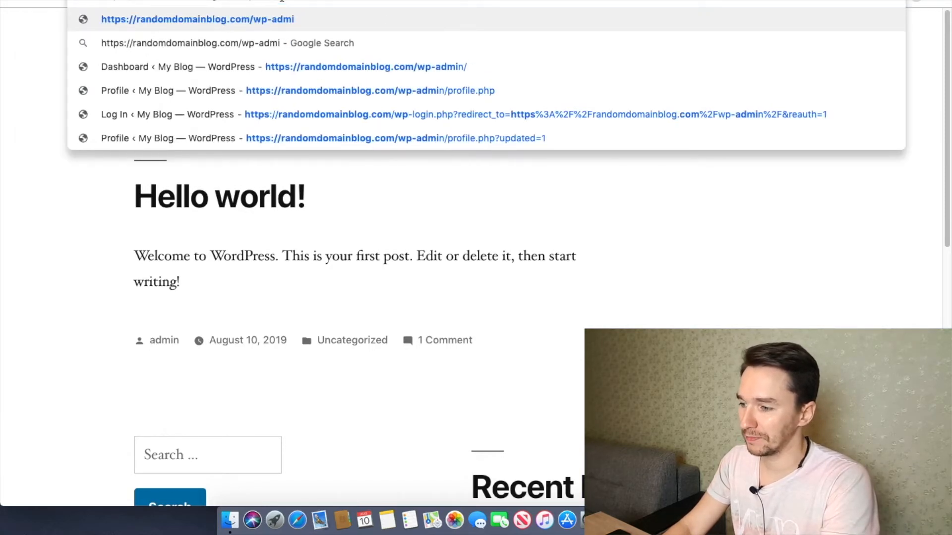
pyautogui.write('n')
pyautogui.press('Return')
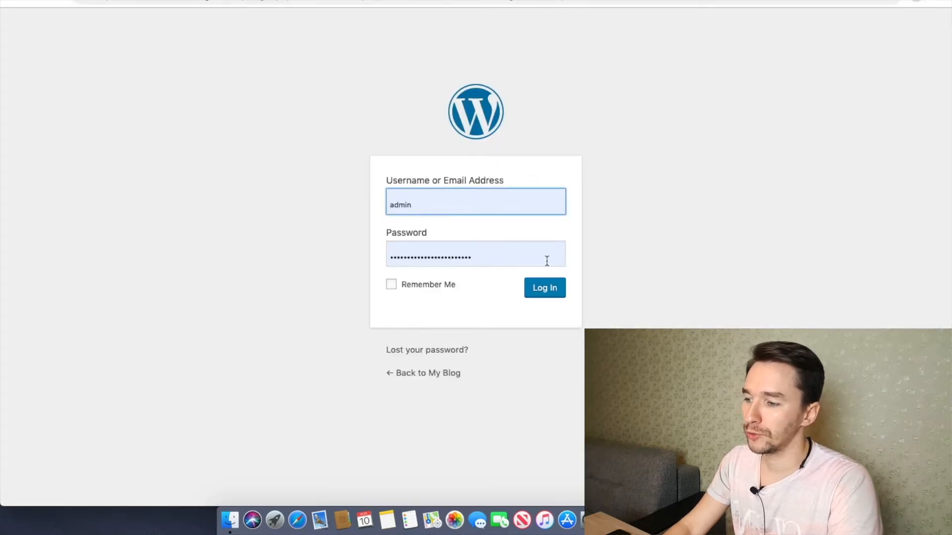
pyautogui.click(248, 222)
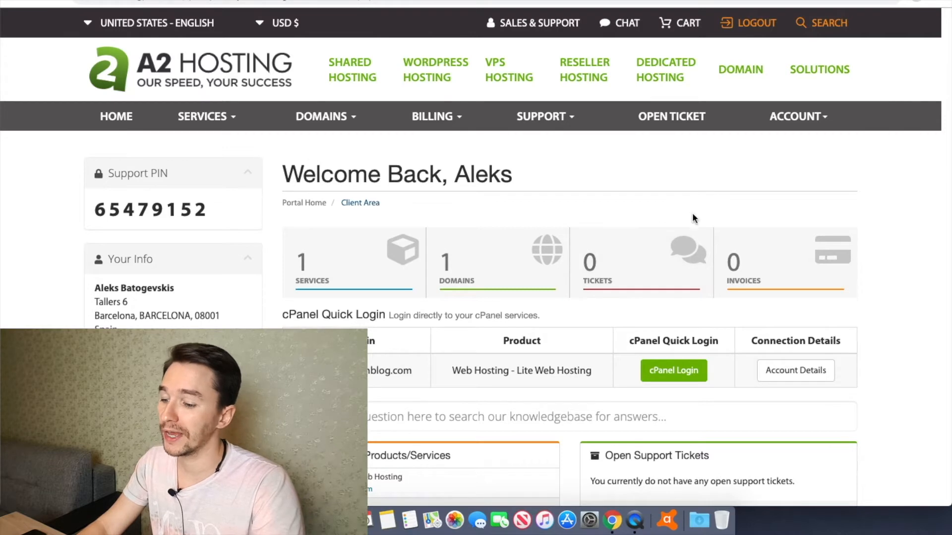
# Log in to cPanel for the Lite Web Hosting service and open WordPress in the Softaculous Blogs category.
pyautogui.click(661, 375)
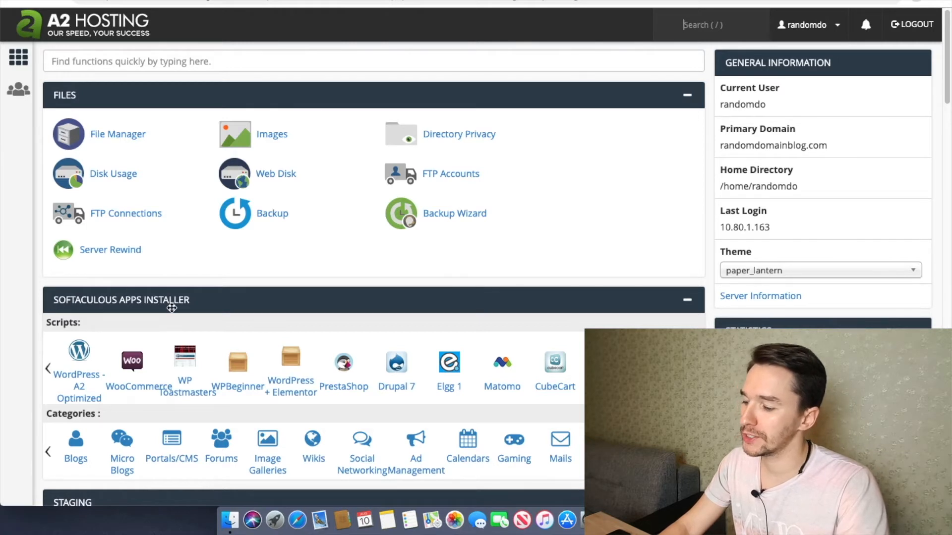
pyautogui.click(77, 448)
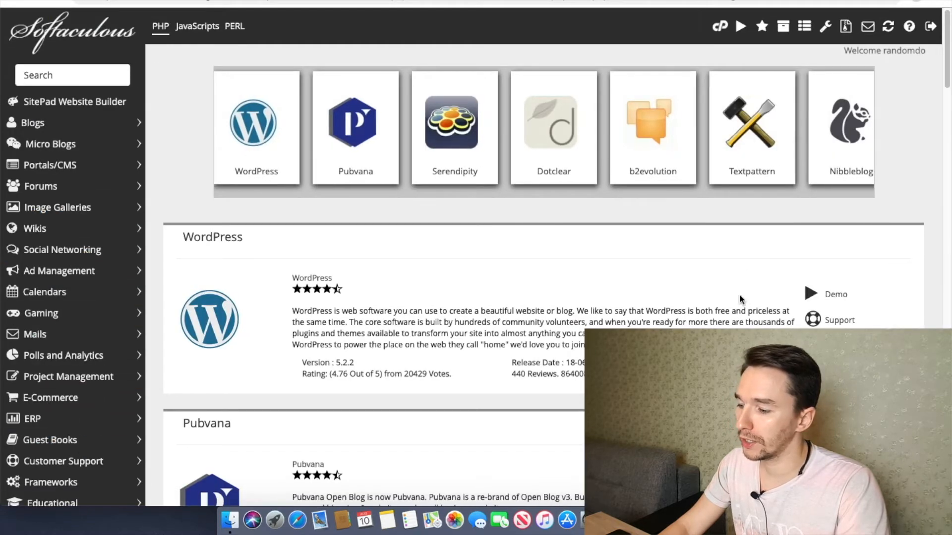
pyautogui.click(272, 141)
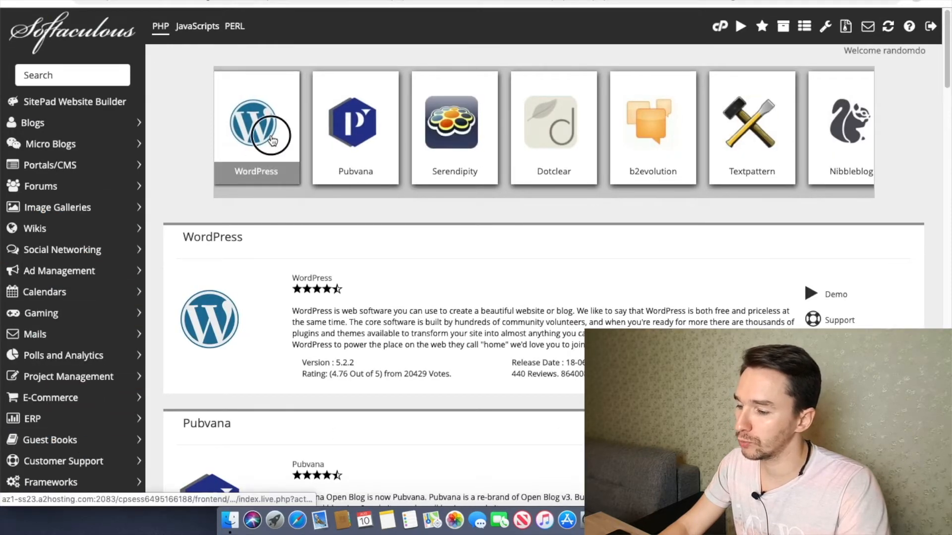
# Open the WordPress admin dashboard of the randomdomainblog.com installation from Softaculous's Current Installations.
pyautogui.scroll(-10, 386, 189)
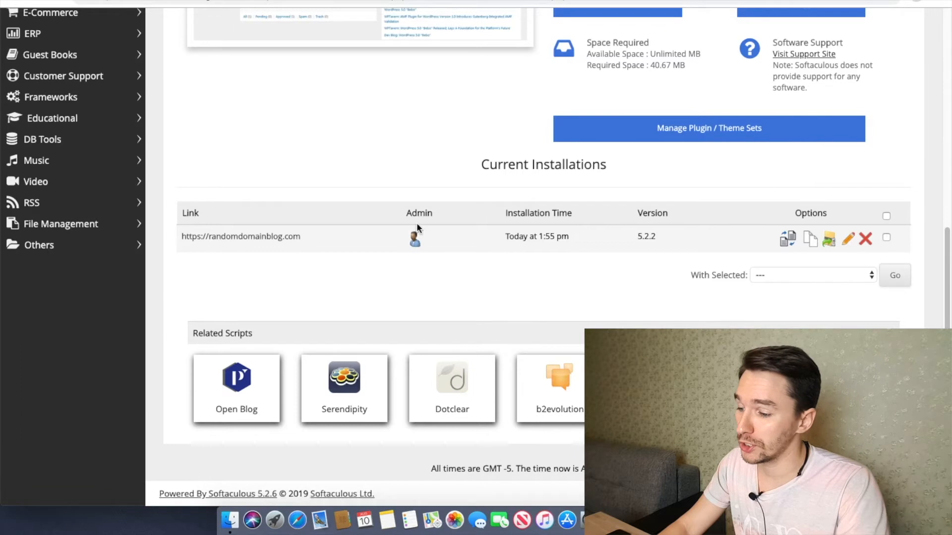
pyautogui.moveTo(402, 213); pyautogui.dragTo(441, 212)
pyautogui.click(414, 241)
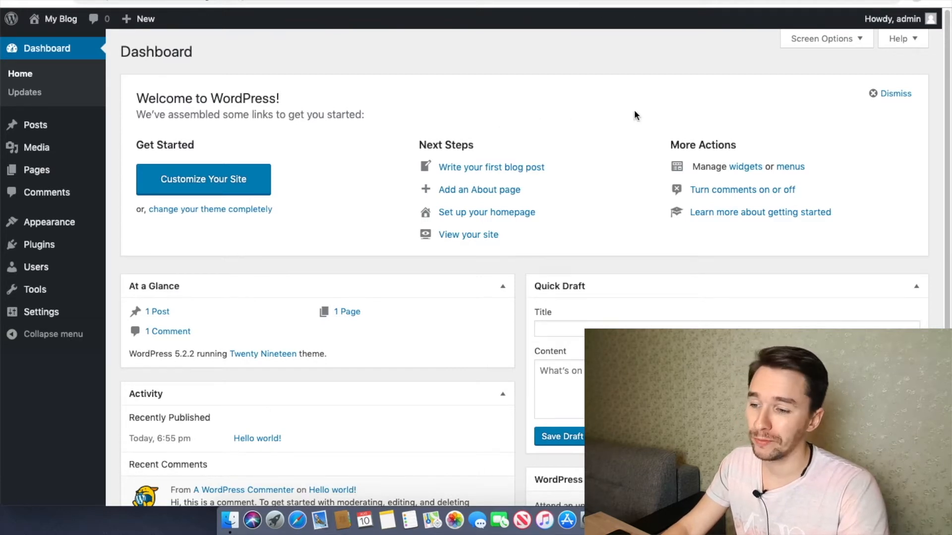
# Generate a new account password in the admin user's profile and save the profile.
pyautogui.moveTo(933, 25)
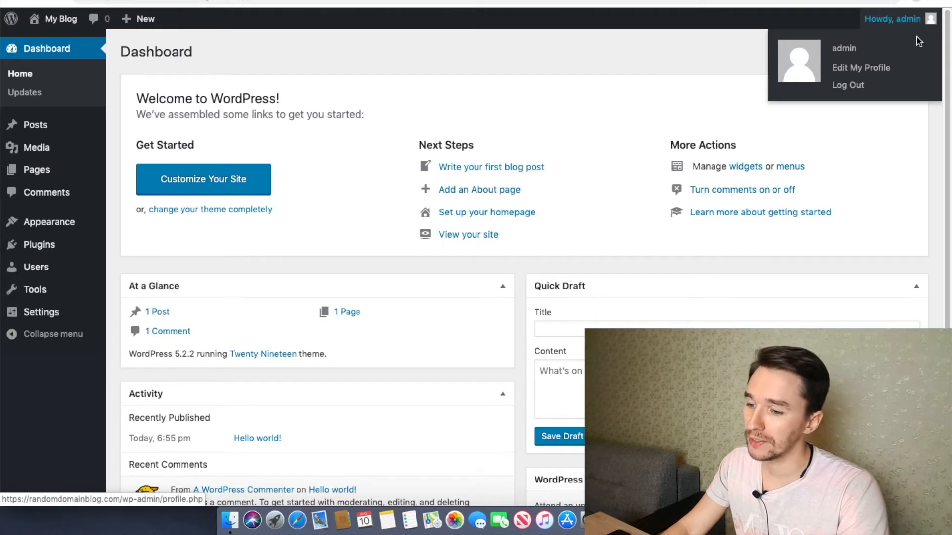
pyautogui.click(847, 74)
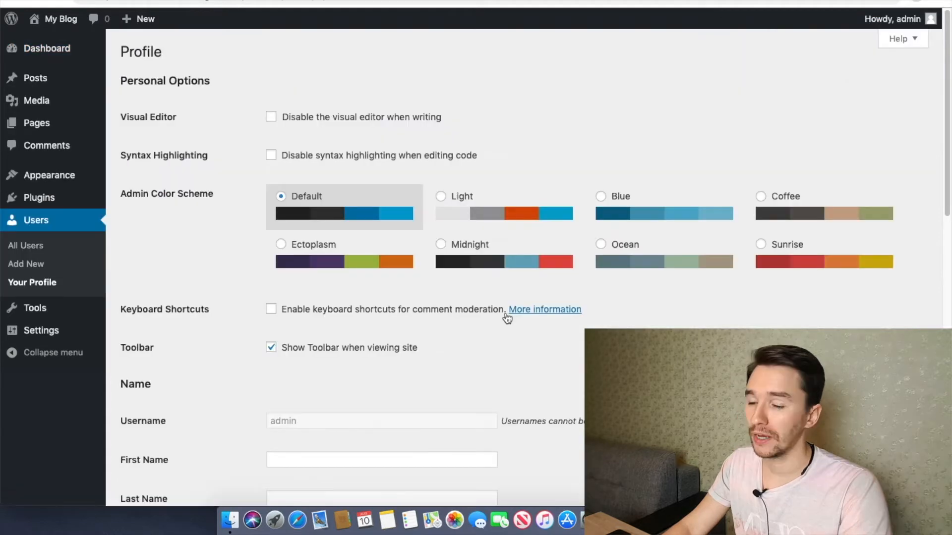
pyautogui.scroll(-15, 507, 318)
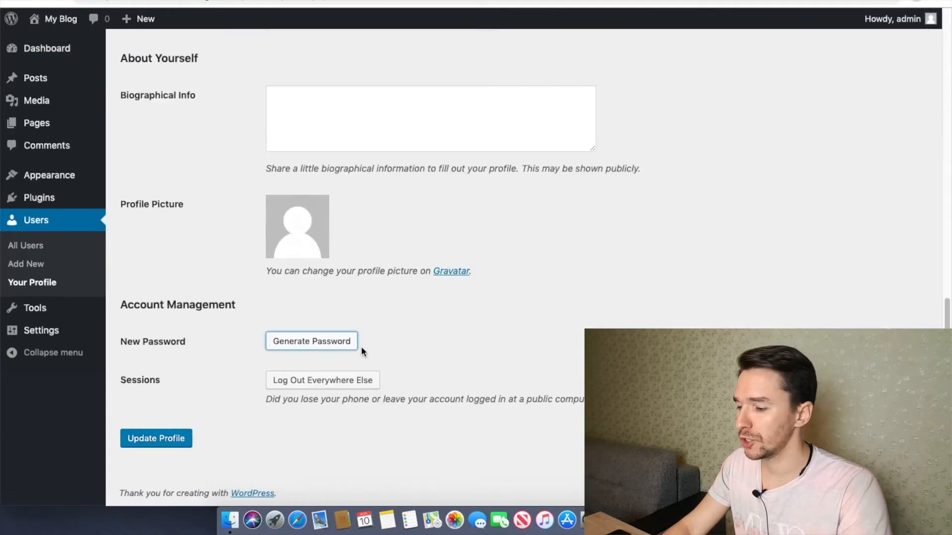
pyautogui.click(300, 347)
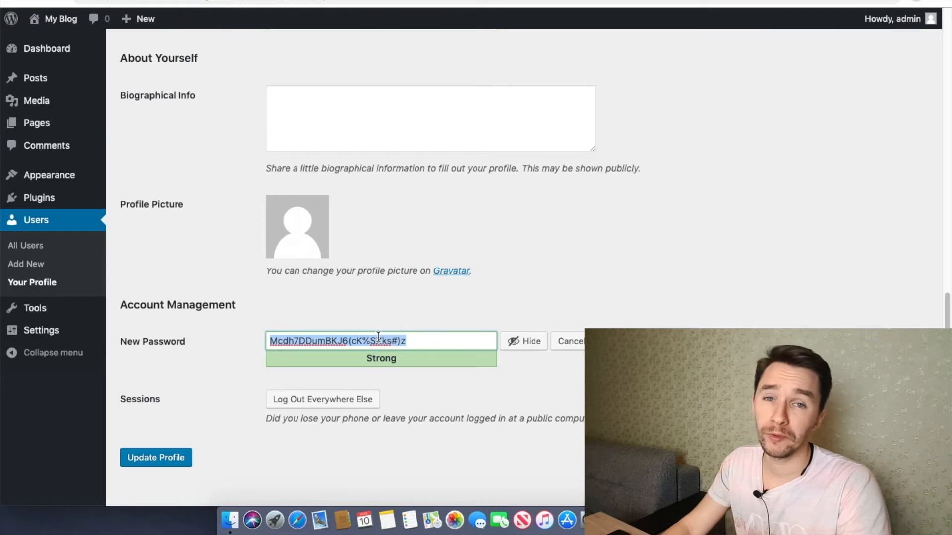
pyautogui.click(157, 459)
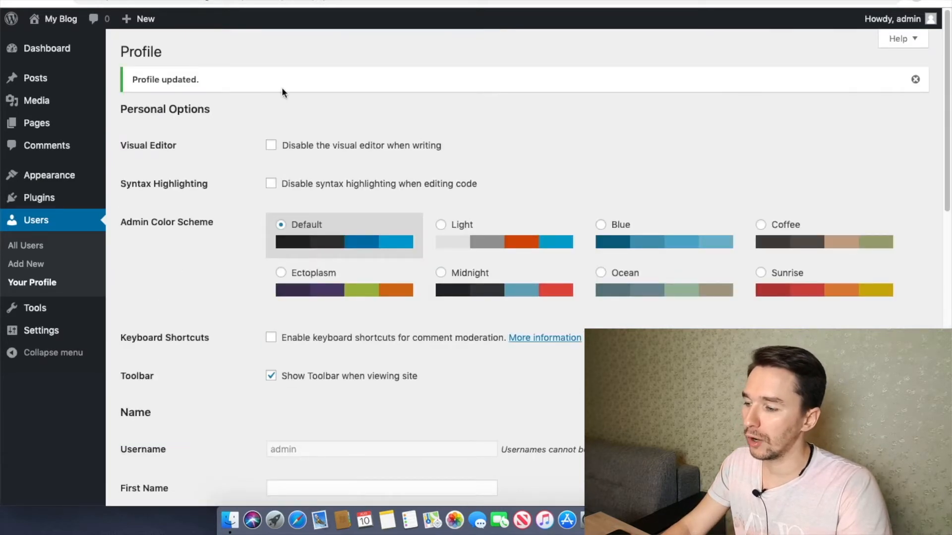
pyautogui.tripleClick(152, 79)
pyautogui.click(247, 103)
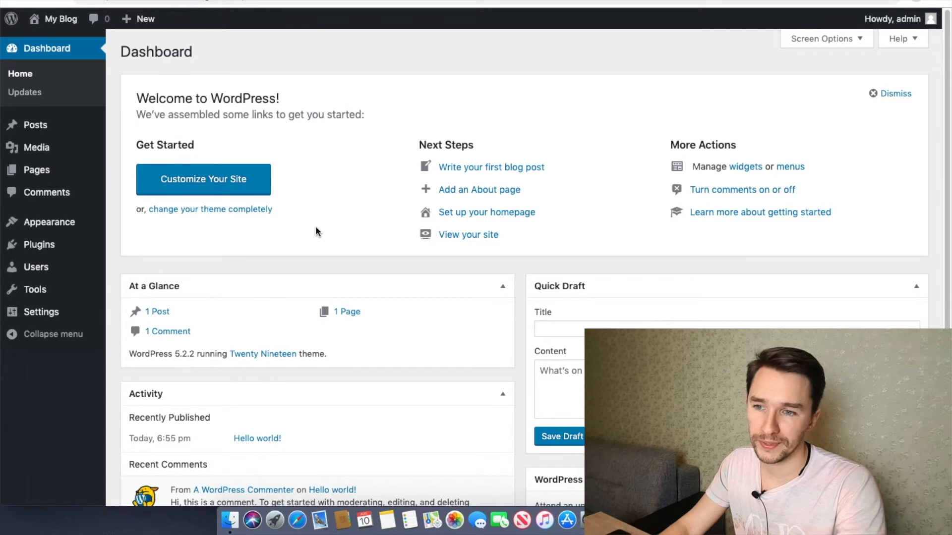
# Go to the site's installed themes and start adding a new theme.
pyautogui.click(505, 0)
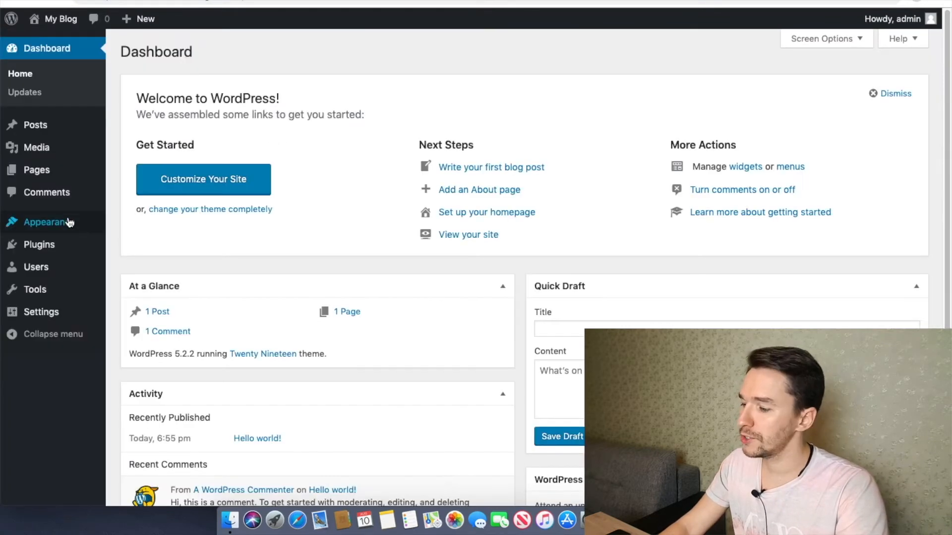
pyautogui.moveTo(61, 226)
pyautogui.click(138, 224)
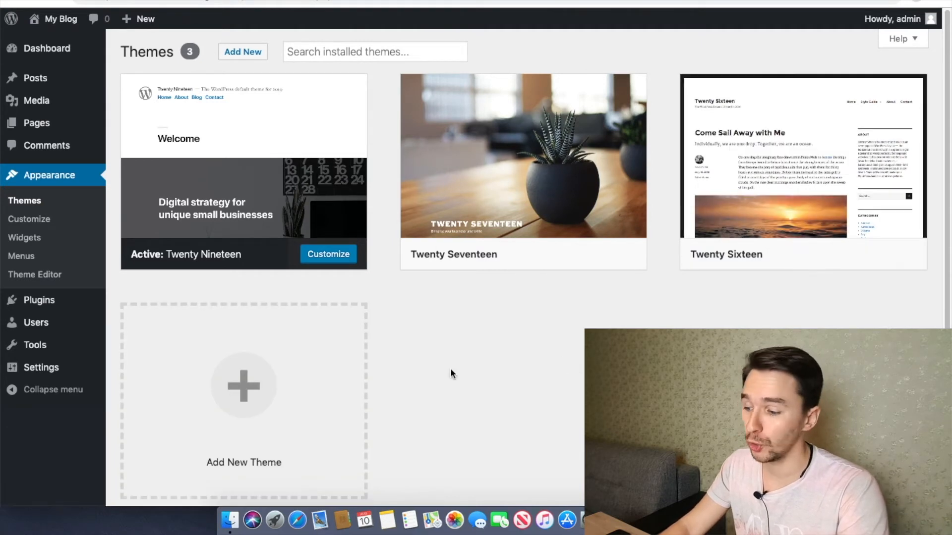
pyautogui.click(244, 383)
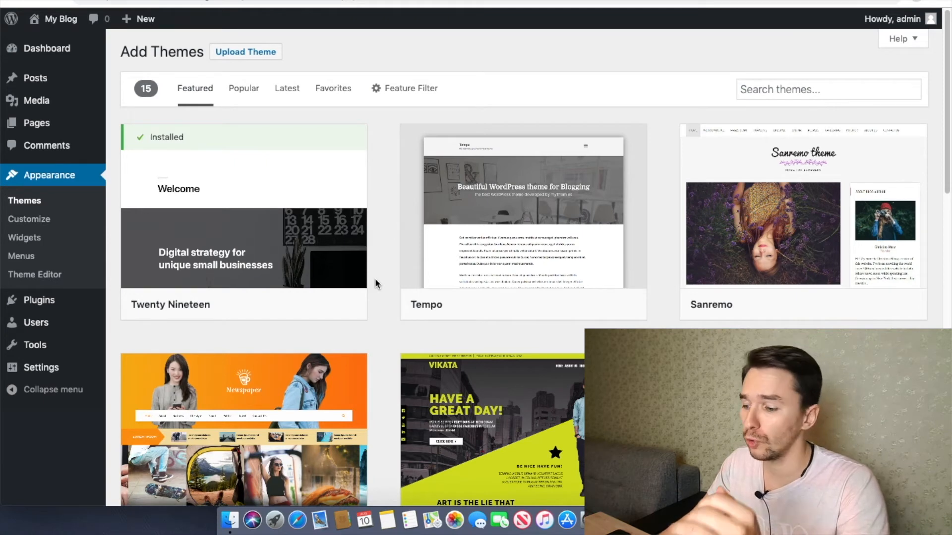
# Browse the featured and popular themes available for installation.
pyautogui.scroll(-5, 381, 278)
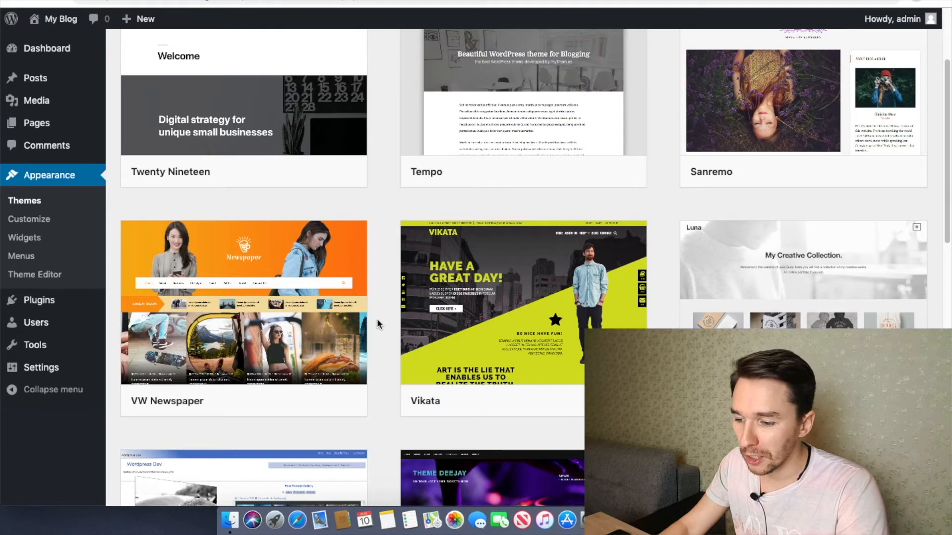
pyautogui.scroll(-6, 378, 319)
pyautogui.scroll(-3, 377, 319)
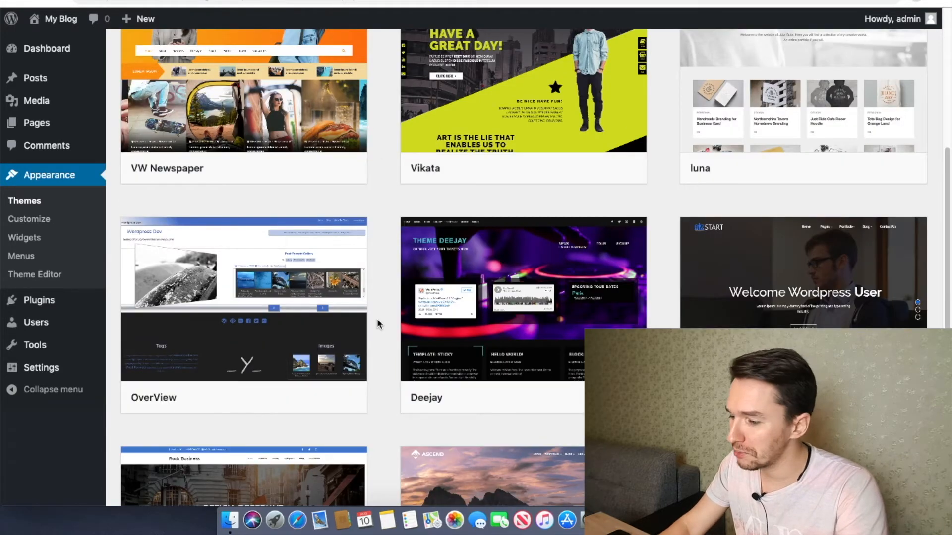
pyautogui.scroll(-3, 378, 320)
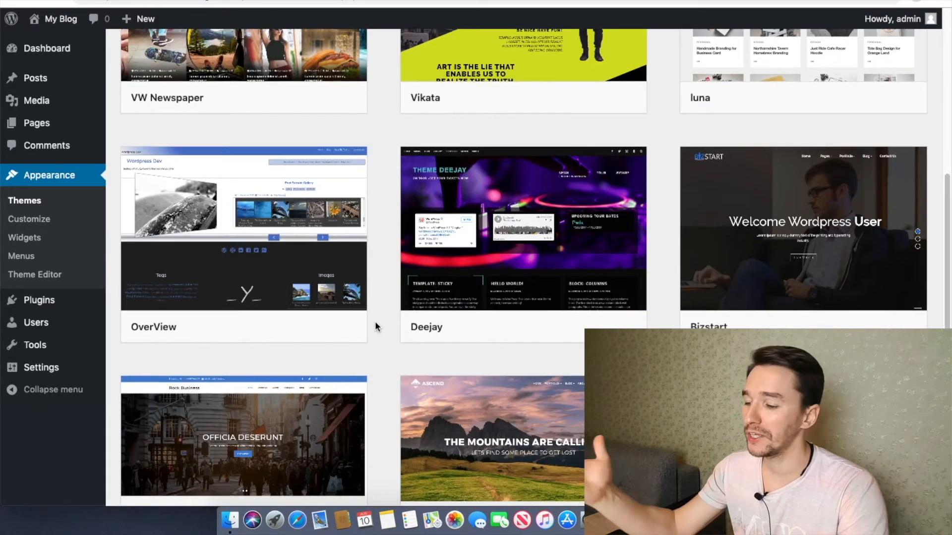
pyautogui.scroll(-6, 378, 323)
pyautogui.scroll(-7, 376, 317)
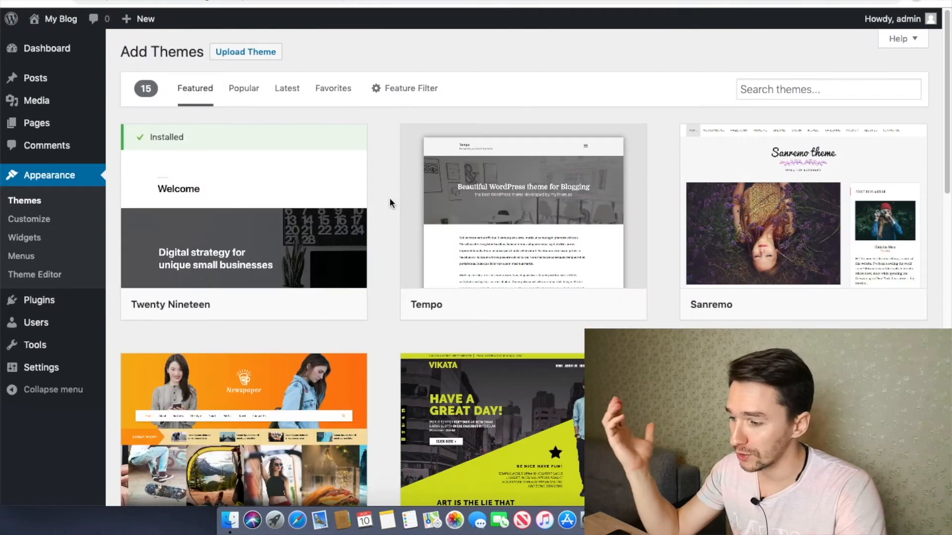
pyautogui.click(244, 92)
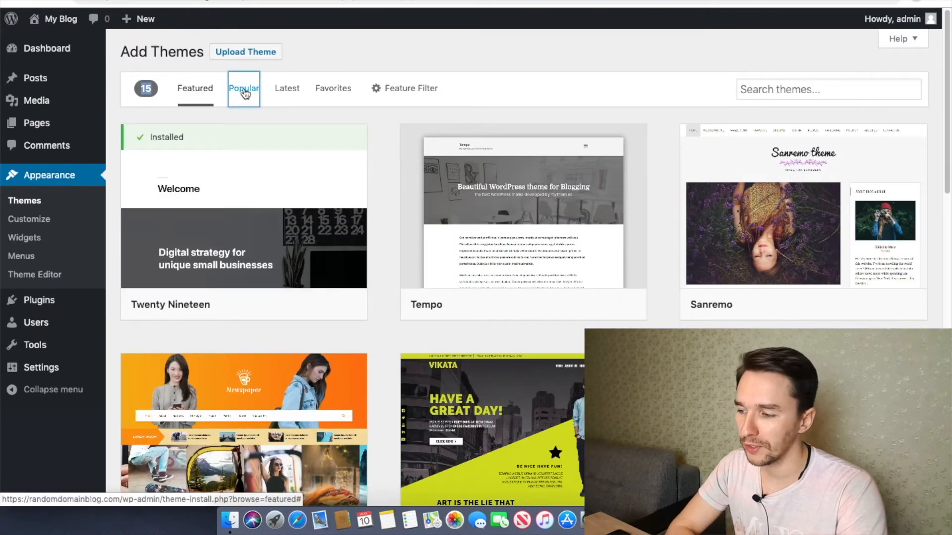
pyautogui.doubleClick(163, 91)
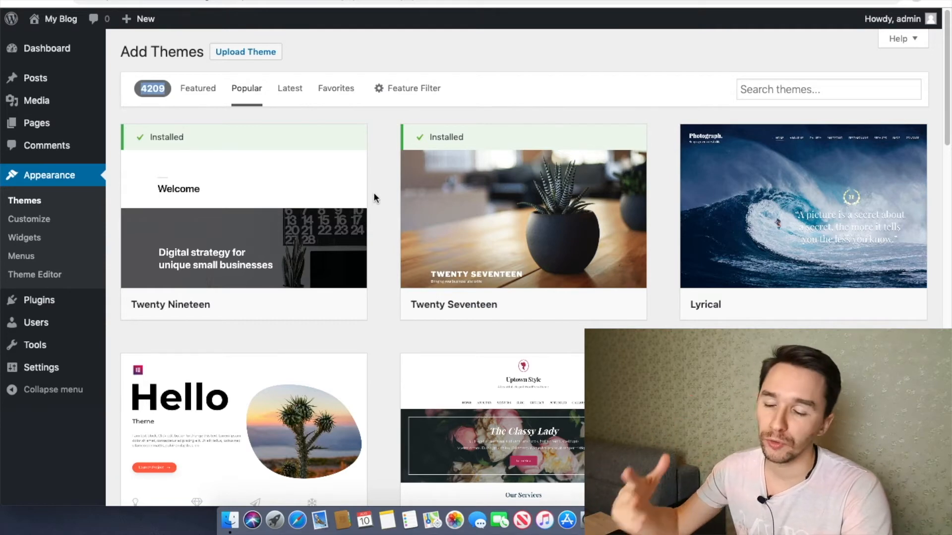
pyautogui.scroll(-2, 382, 207)
pyautogui.scroll(2, 380, 212)
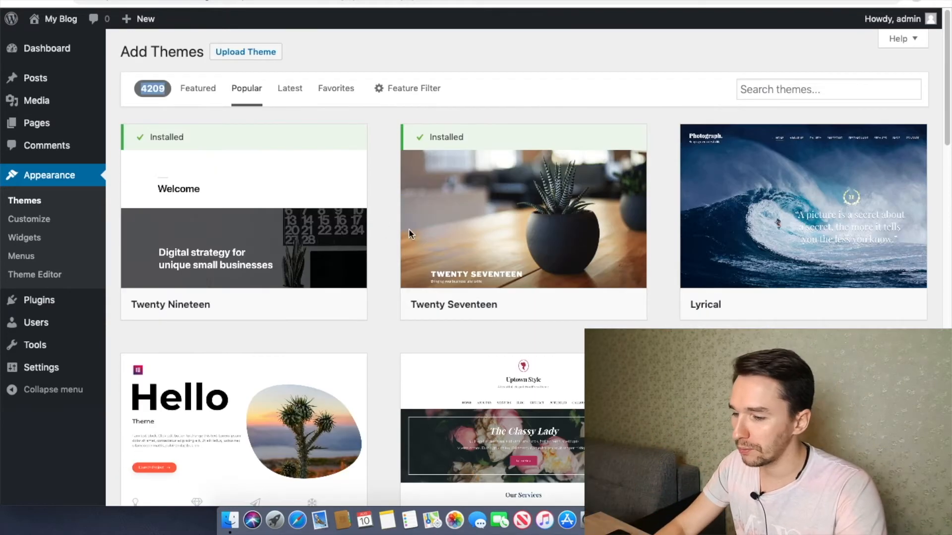
# Search the theme directory for "generatepress" and install the GeneratePress theme.
pyautogui.click(762, 88)
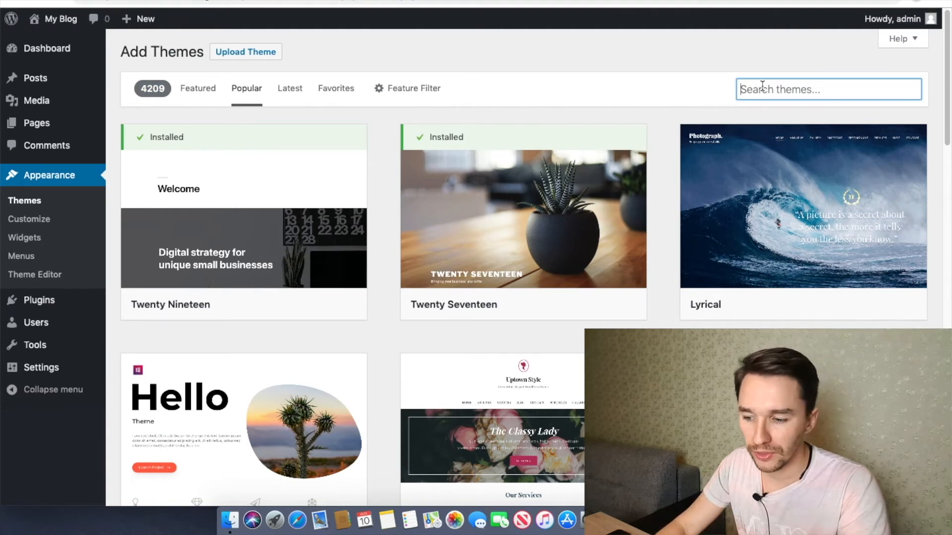
pyautogui.write('generatepress')
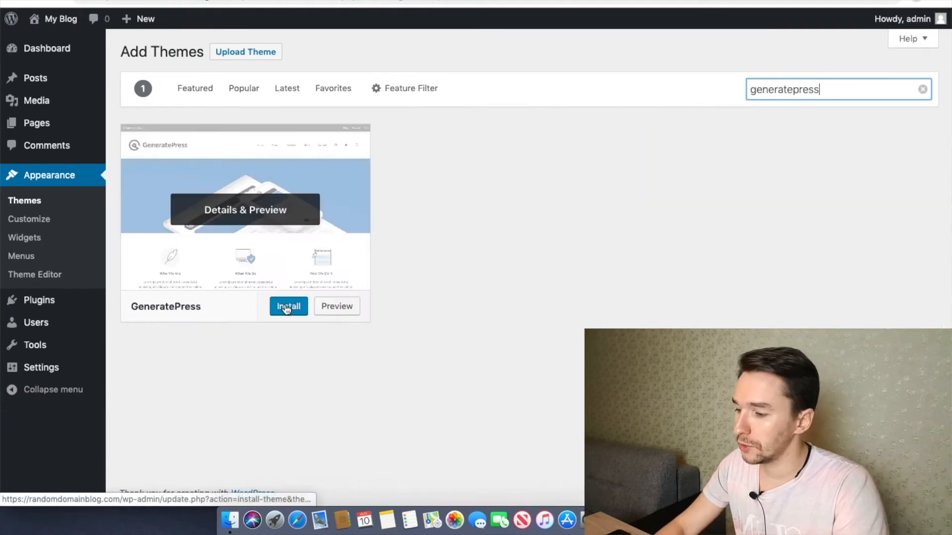
pyautogui.click(287, 307)
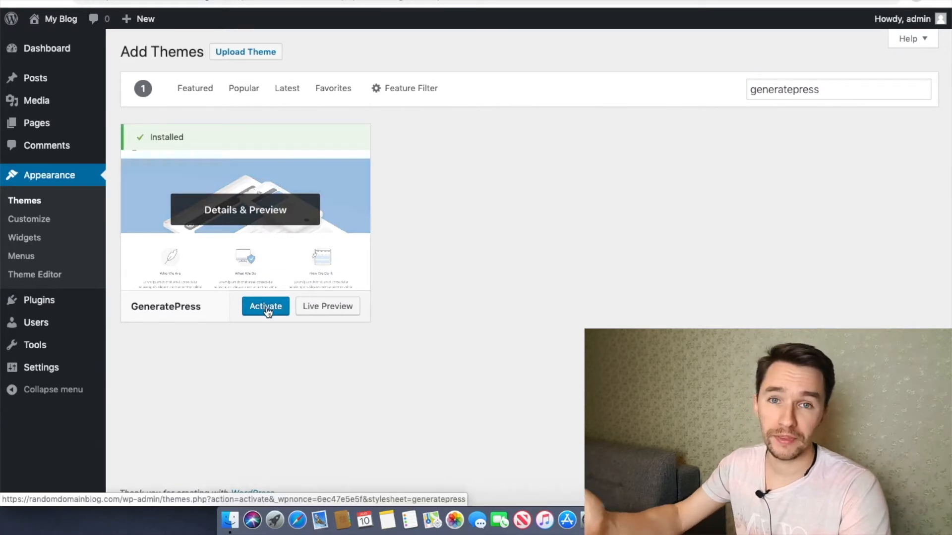
# Activate the GeneratePress theme from the installed themes and reload the blog's front page to view the new look.
pyautogui.click(30, 201)
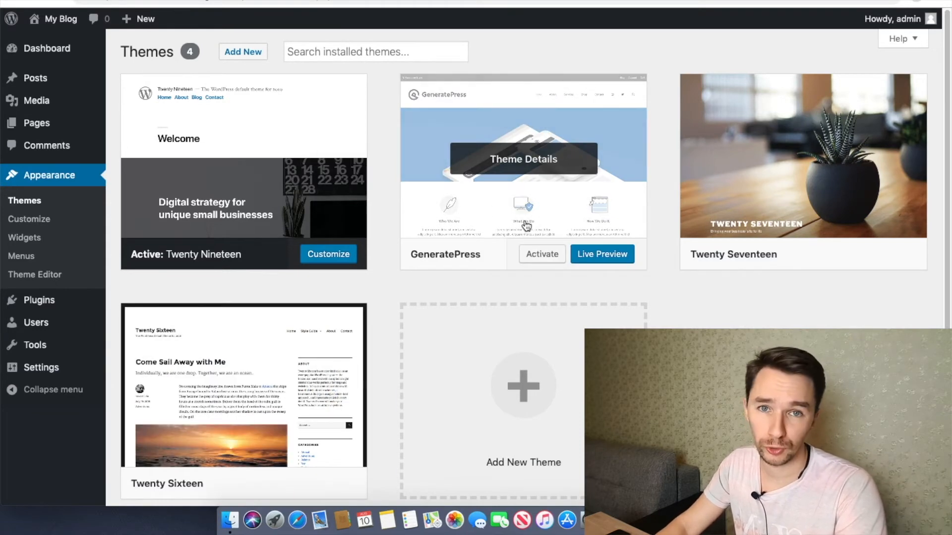
pyautogui.click(543, 255)
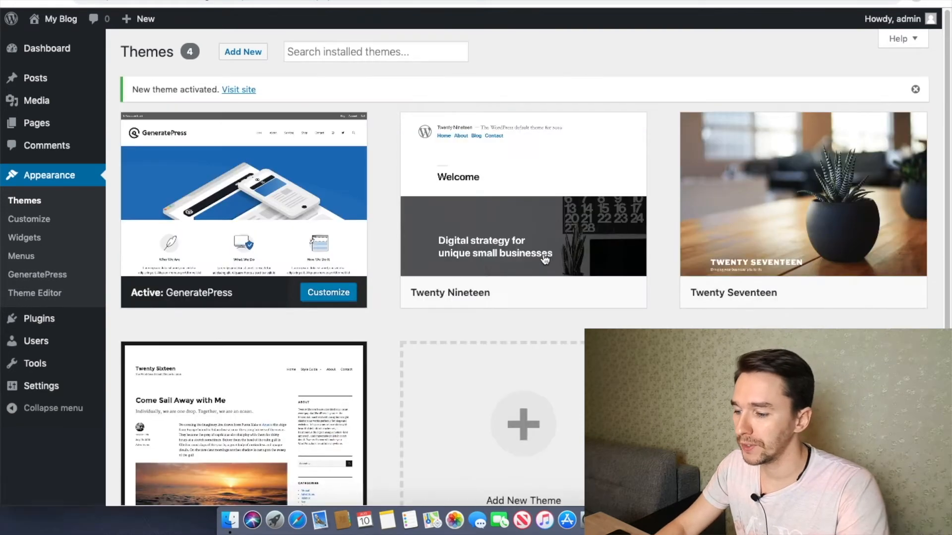
pyautogui.click(459, 1)
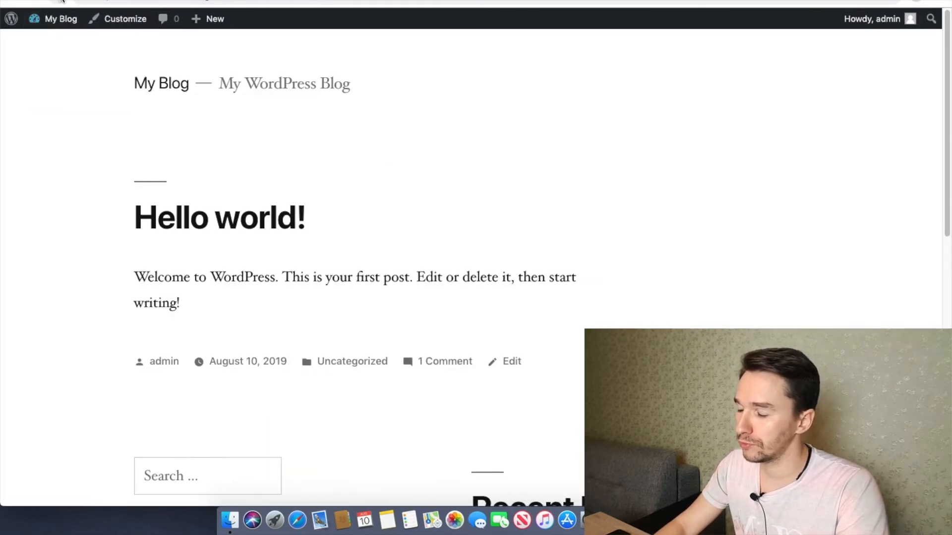
pyautogui.press('super+r')
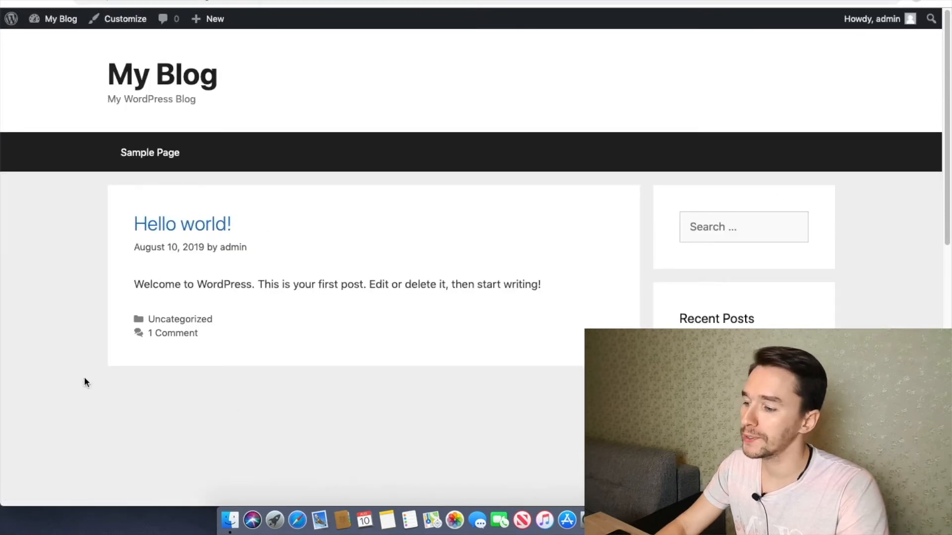
pyautogui.scroll(-5, 857, 218)
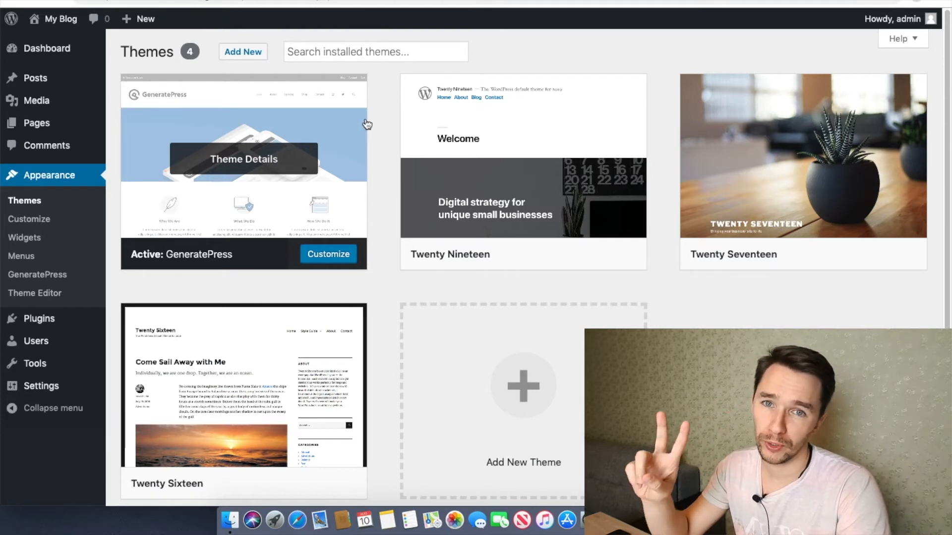
# Browse the product list on the Thrive Themes website.
pyautogui.moveTo(405, 141)
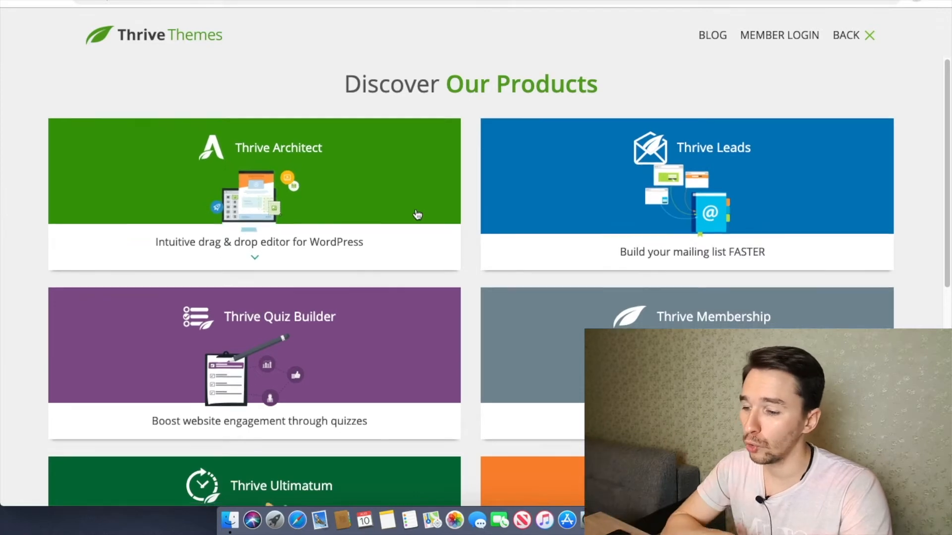
pyautogui.scroll(-8, 418, 214)
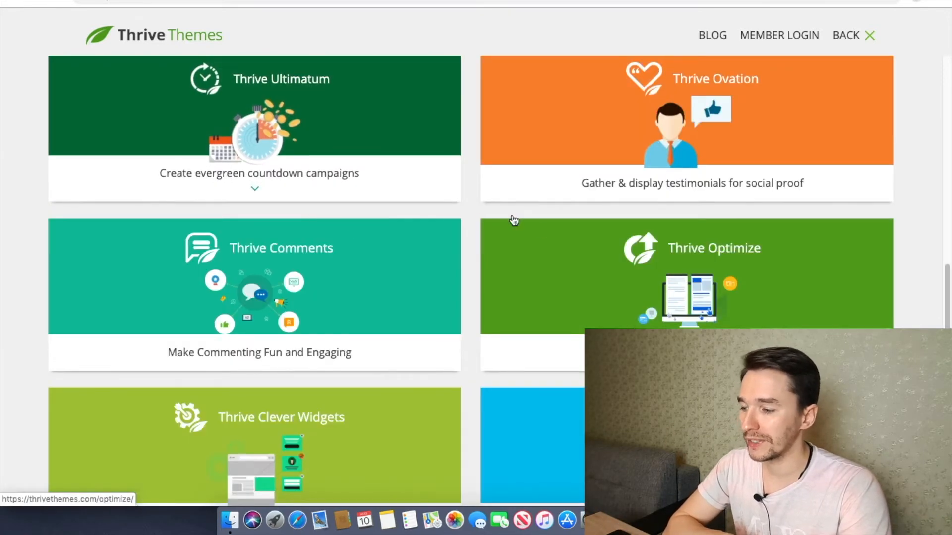
pyautogui.scroll(-2, 346, 223)
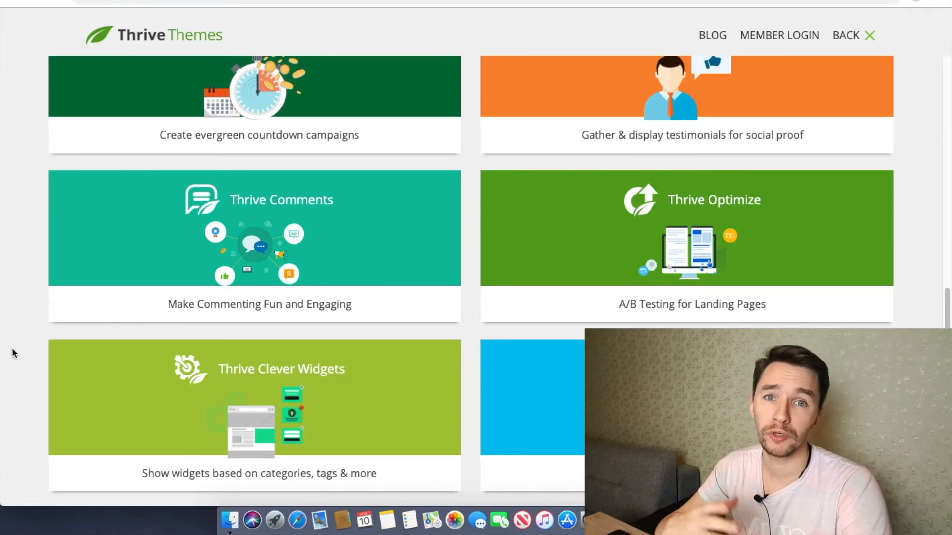
pyautogui.scroll(10, 12, 349)
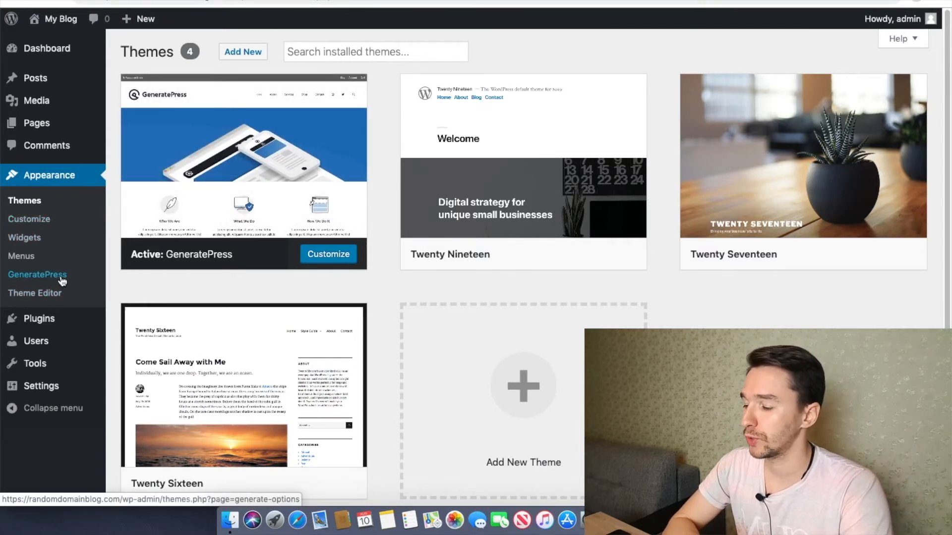
# Open the color settings in the theme customizer and choose the Default navigation color preset.
pyautogui.click(39, 220)
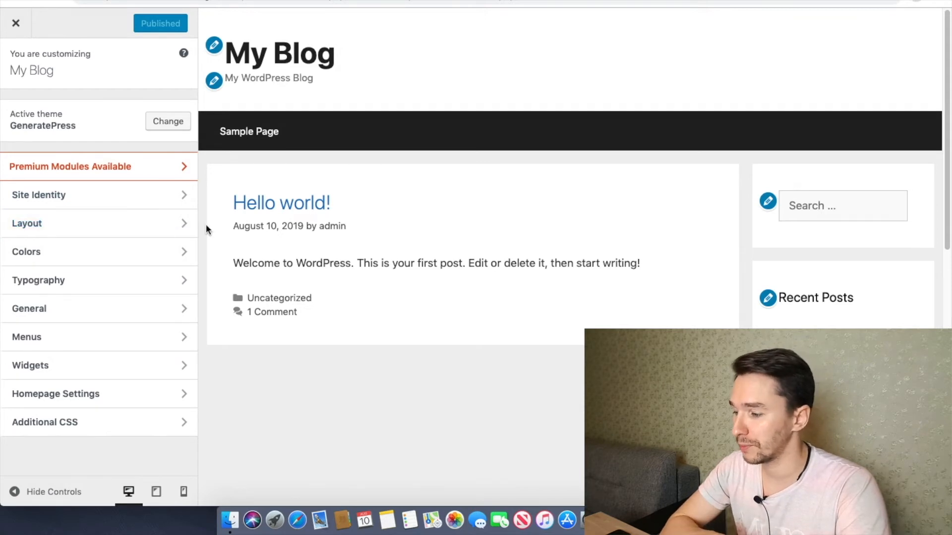
pyautogui.click(144, 251)
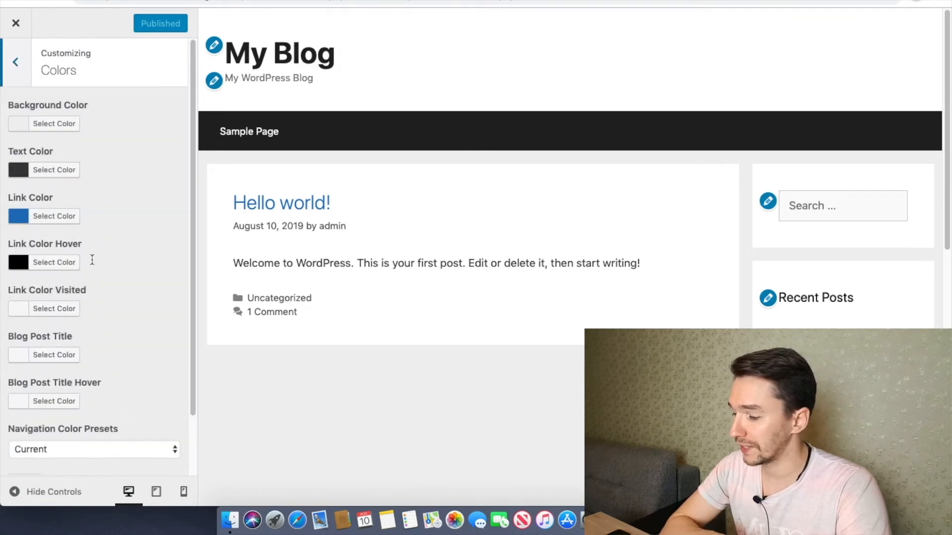
pyautogui.scroll(-1, 67, 236)
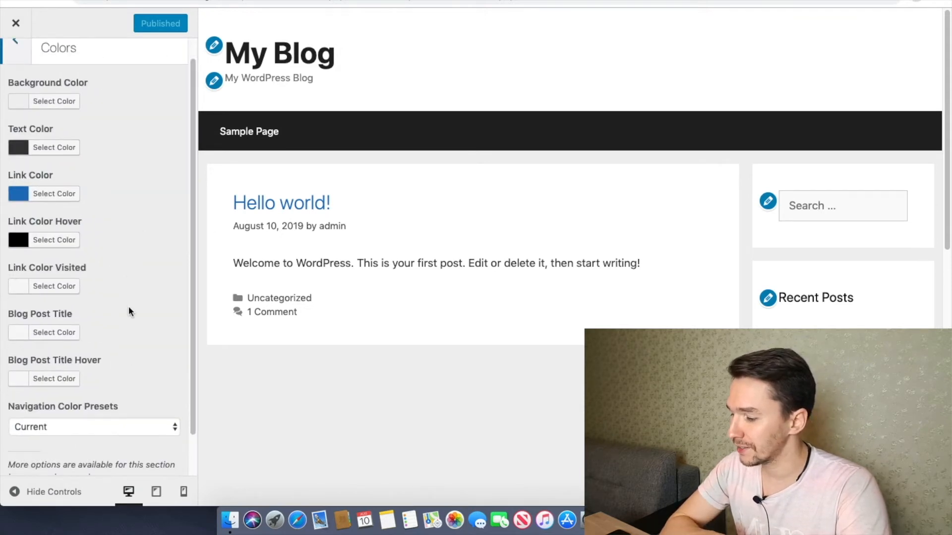
pyautogui.click(94, 422)
pyautogui.click(78, 438)
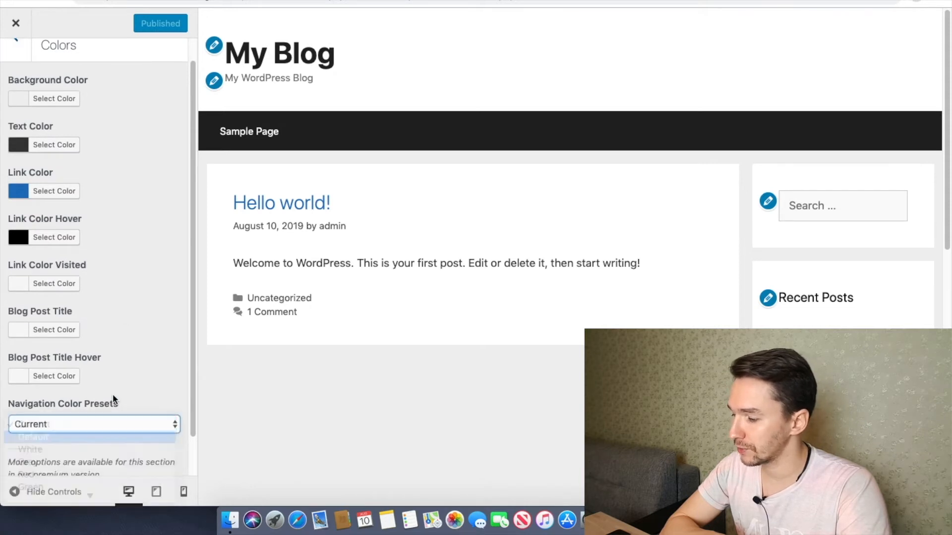
# Try the Grey, Red, White and Blue navigation color presets in turn.
pyautogui.click(98, 426)
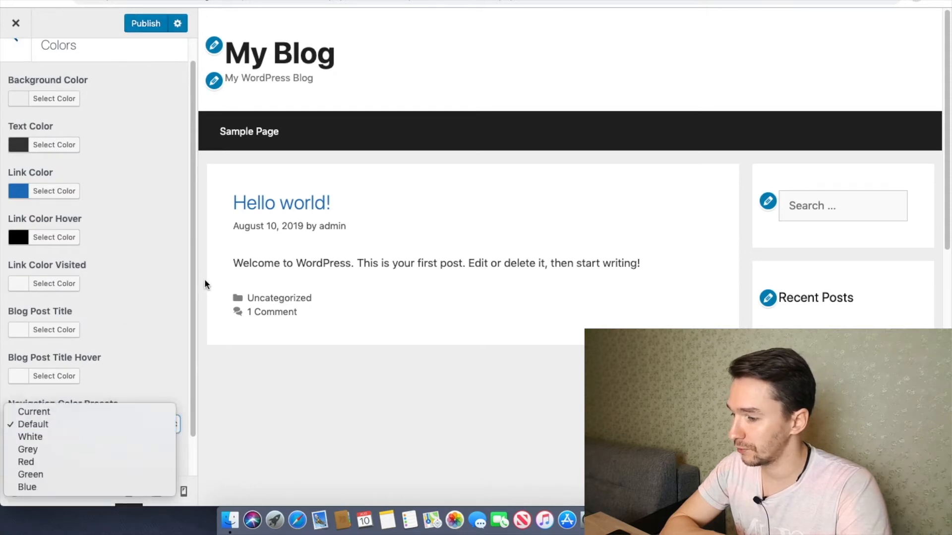
pyautogui.click(57, 450)
pyautogui.click(95, 422)
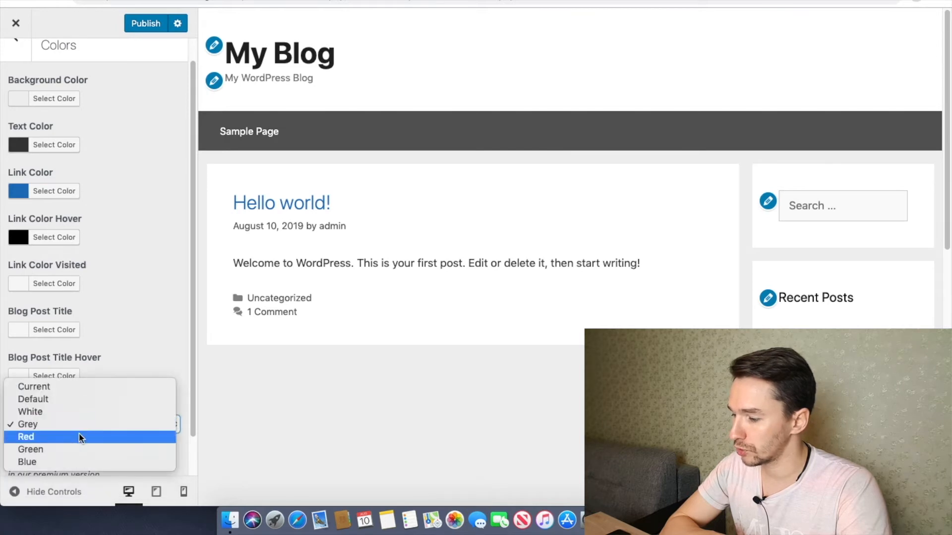
pyautogui.press('Return')
pyautogui.click(109, 420)
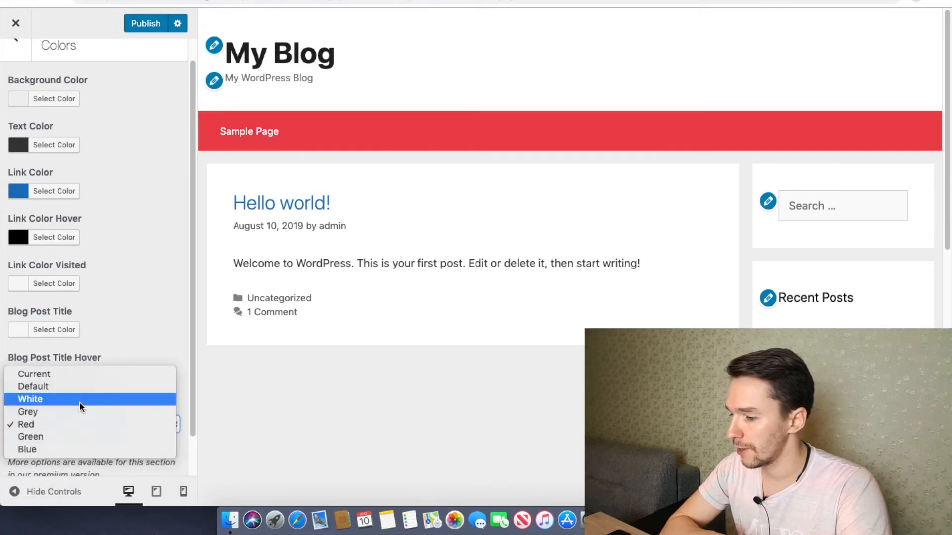
pyautogui.click(79, 405)
pyautogui.click(99, 422)
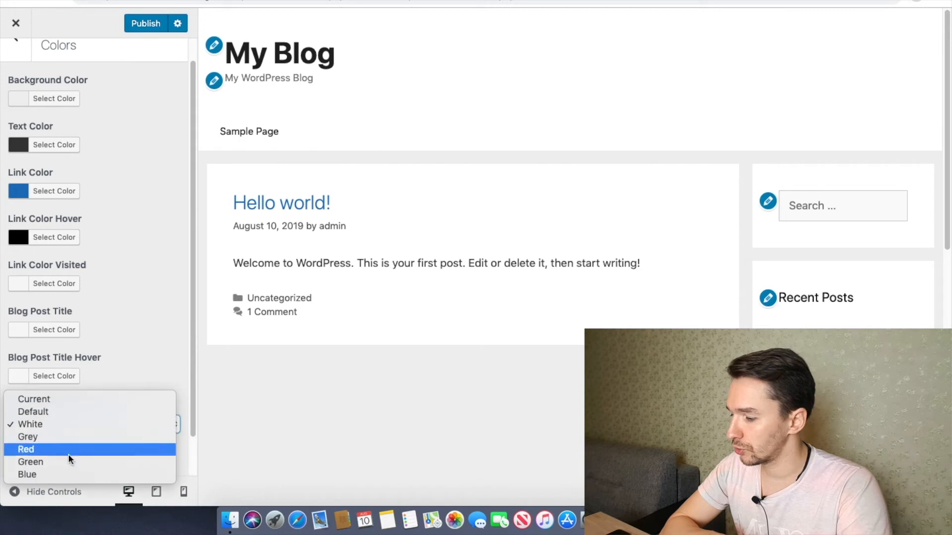
pyautogui.click(64, 473)
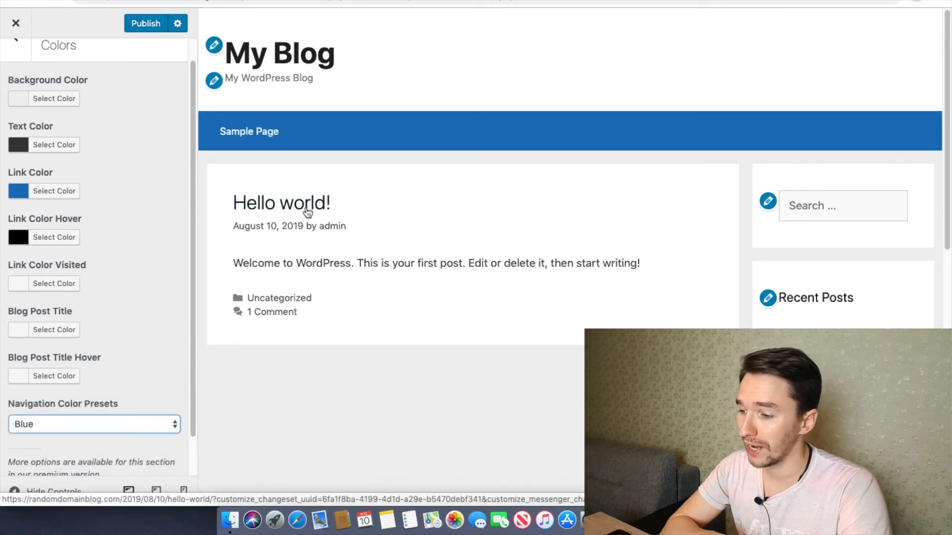
# Close the theme customizer and discard the unsaved color changes.
pyautogui.moveTo(274, 263); pyautogui.dragTo(367, 265)
pyautogui.click(423, 265)
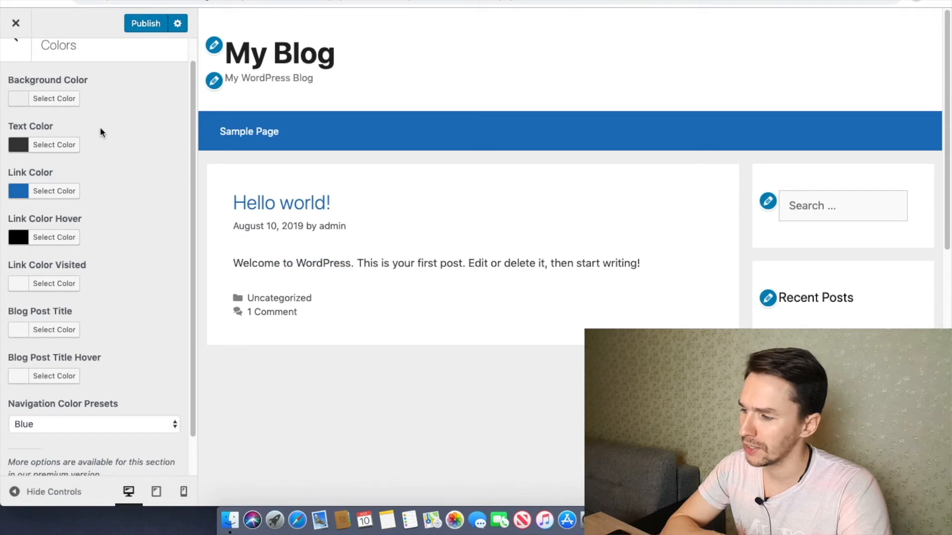
pyautogui.click(14, 22)
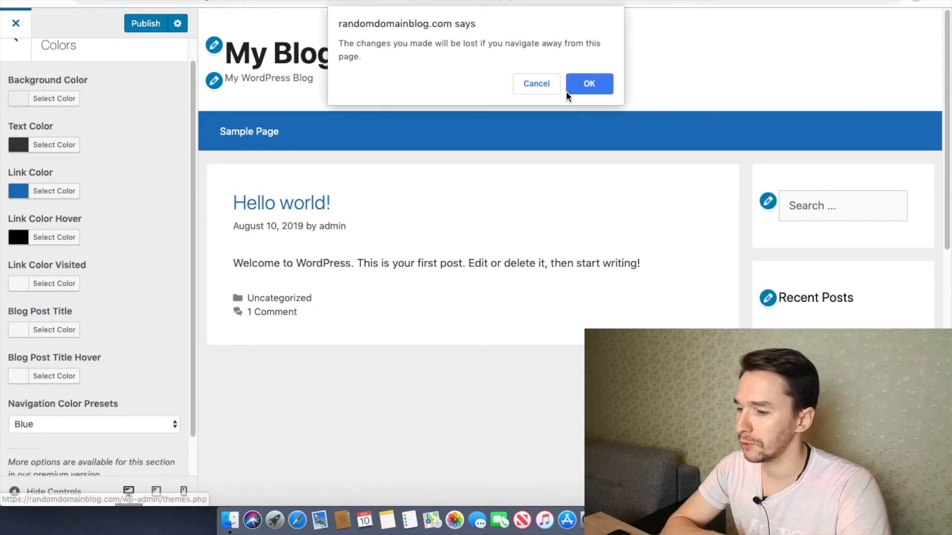
pyautogui.click(597, 91)
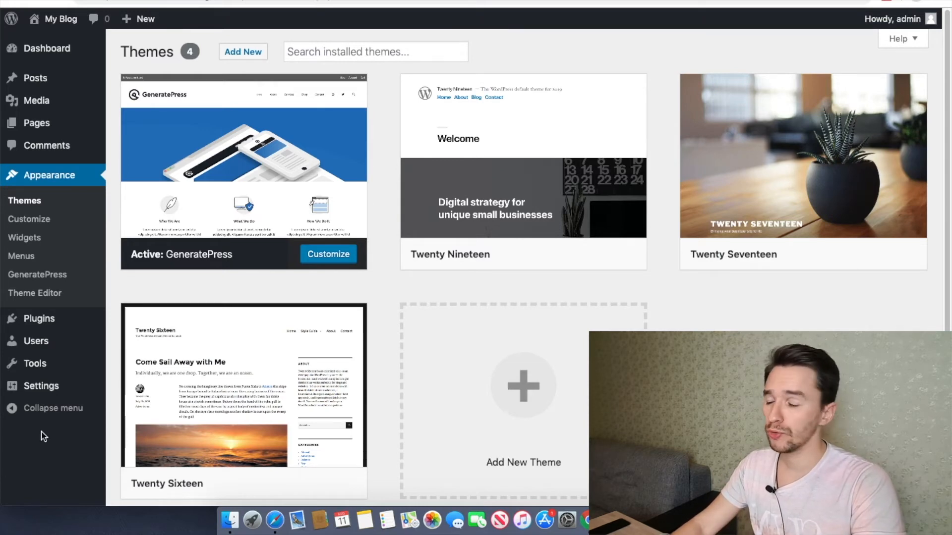
# Open the site's general settings and review the site title and tagline.
pyautogui.click(44, 386)
pyautogui.click(319, 85)
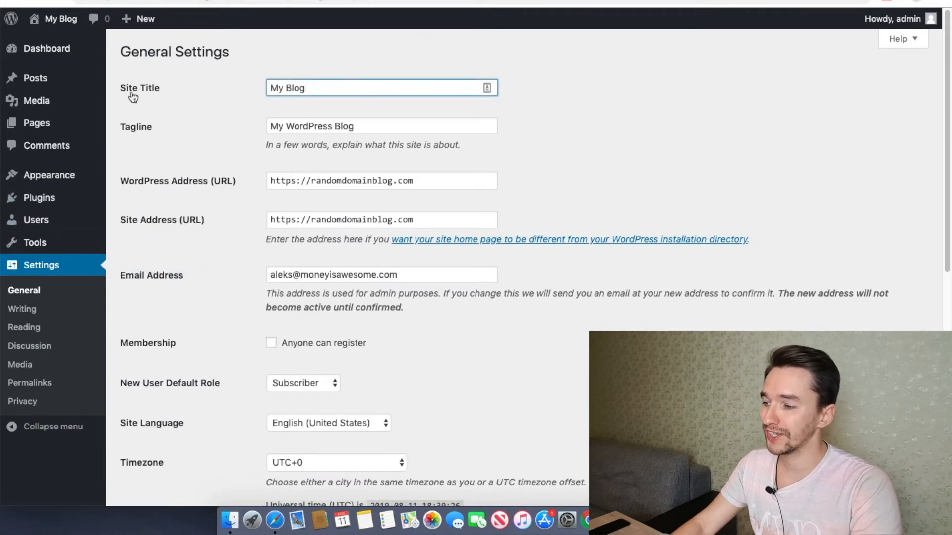
pyautogui.click(355, 126)
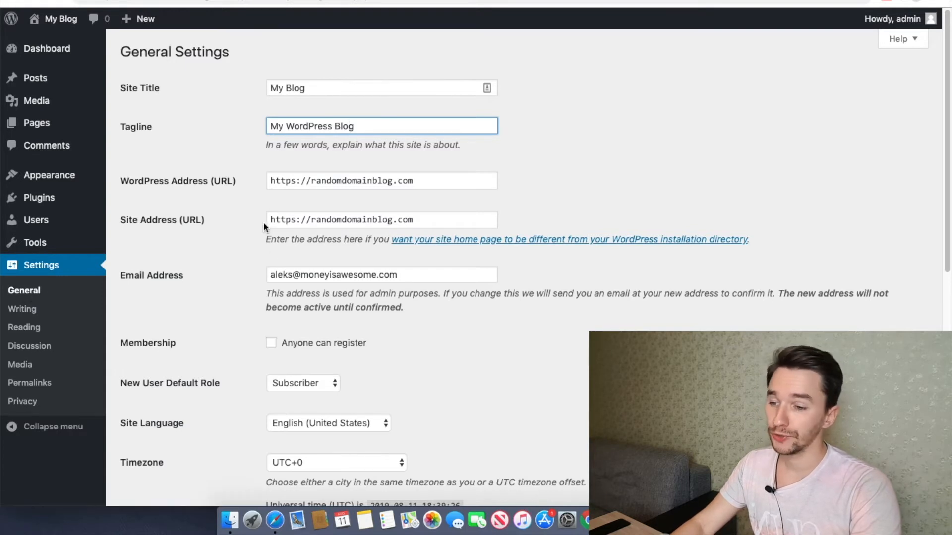
pyautogui.click(174, 295)
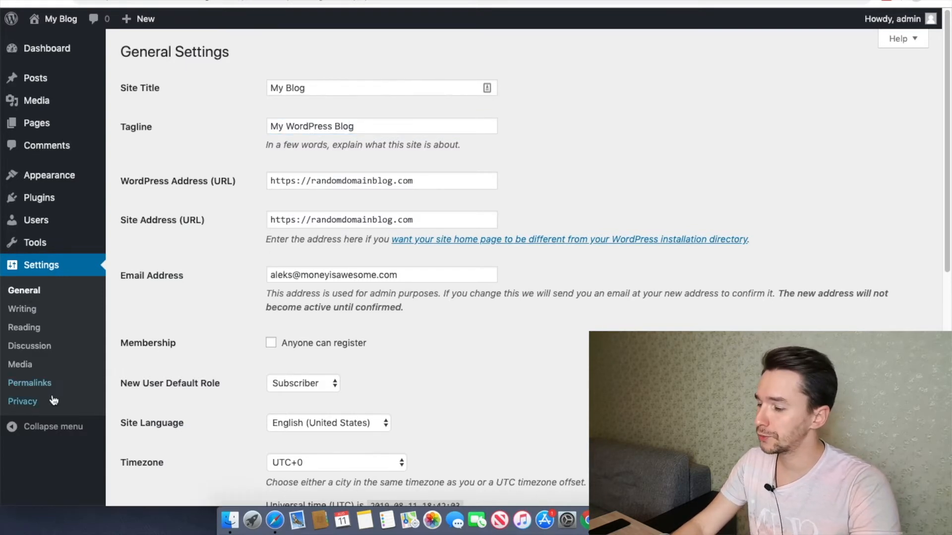
# Set the site's permalink structure to Post name and save the settings.
pyautogui.click(33, 383)
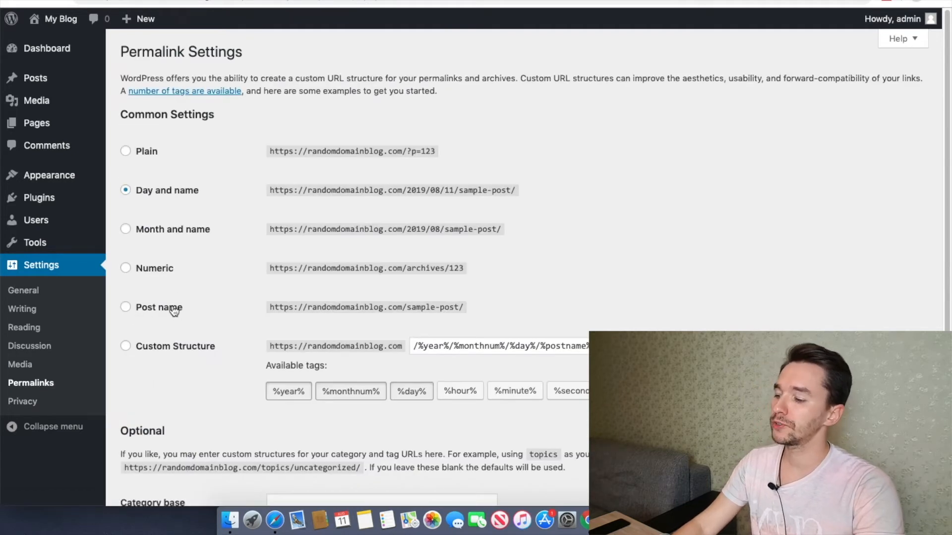
pyautogui.click(139, 312)
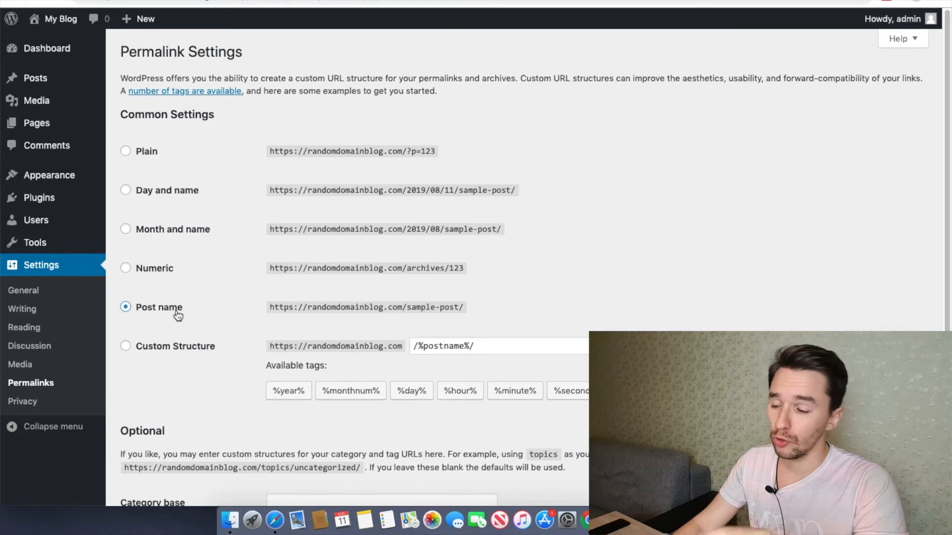
pyautogui.scroll(-5, 178, 316)
pyautogui.click(151, 446)
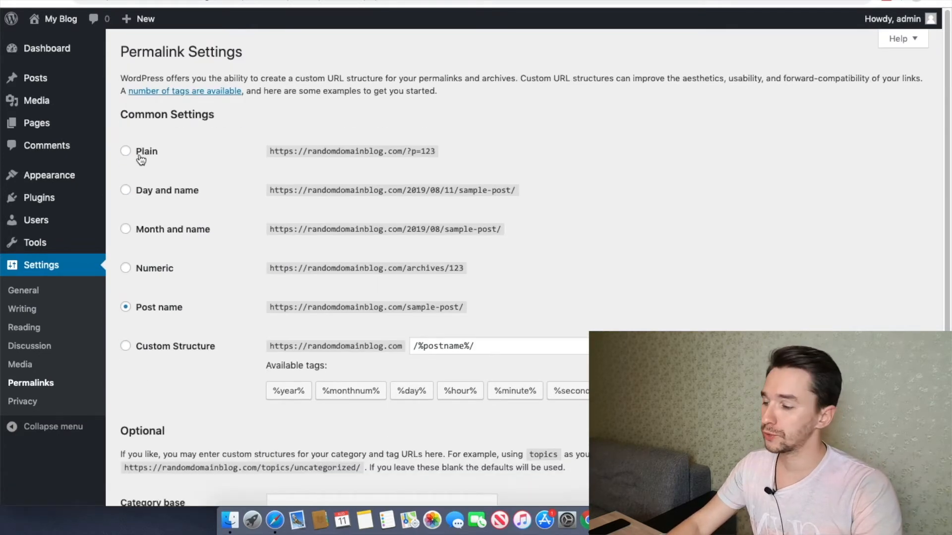
# Open the site's widget settings and view the sidebar widgets on the blog's front page.
pyautogui.moveTo(59, 177)
pyautogui.click(140, 217)
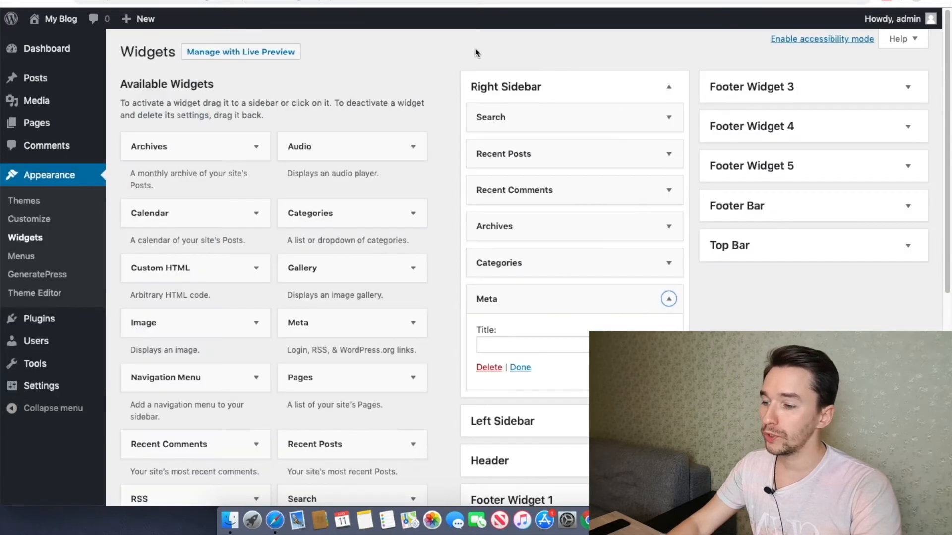
pyautogui.click(476, 0)
pyautogui.scroll(-10, 736, 195)
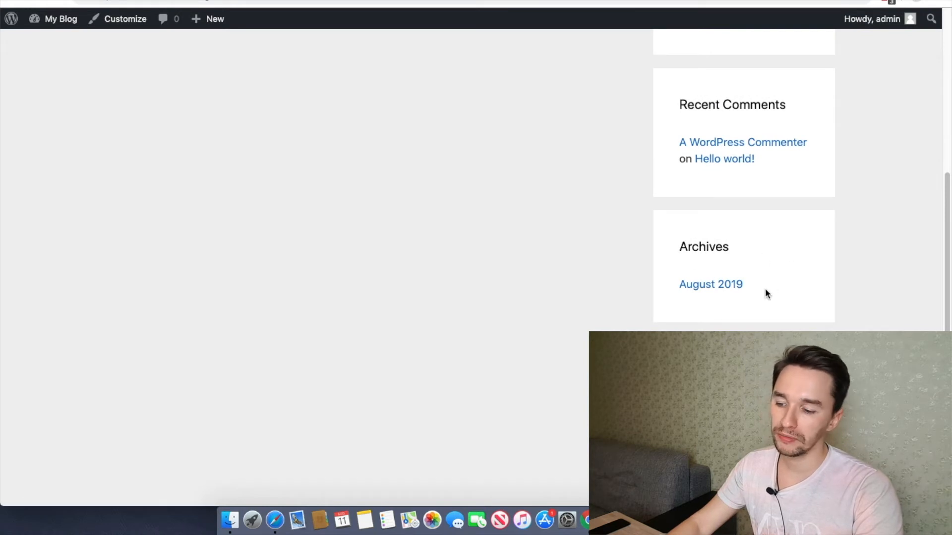
pyautogui.scroll(-5, 765, 293)
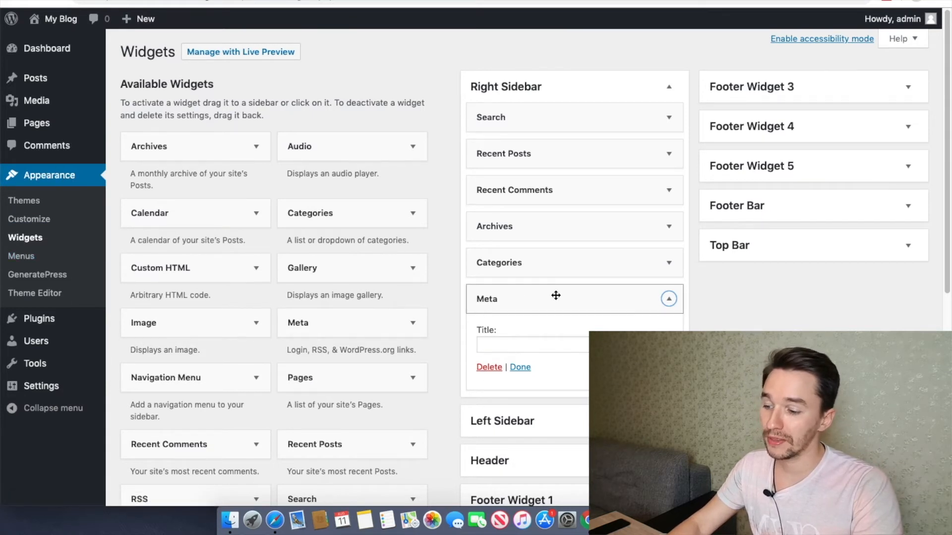
# Delete the Meta and Archives widgets from the Right Sidebar.
pyautogui.click(490, 368)
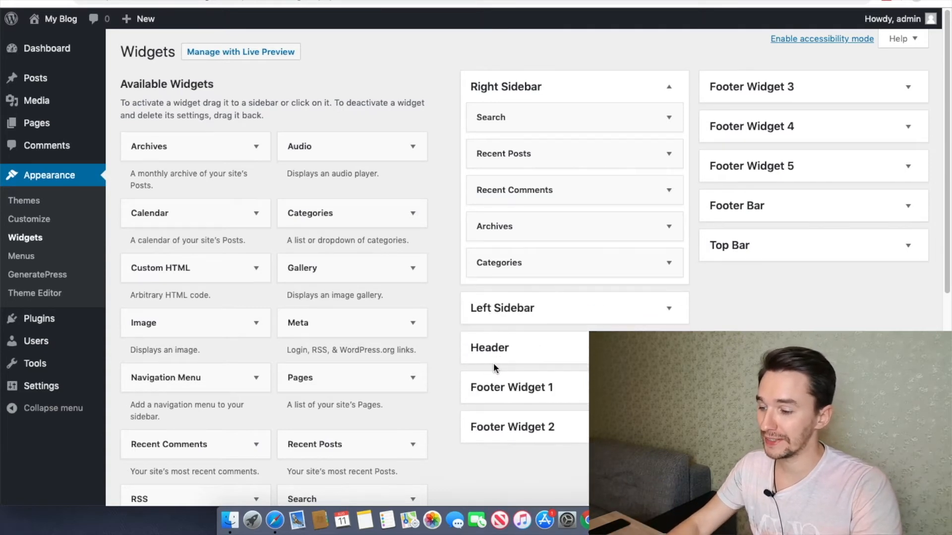
pyautogui.click(515, 262)
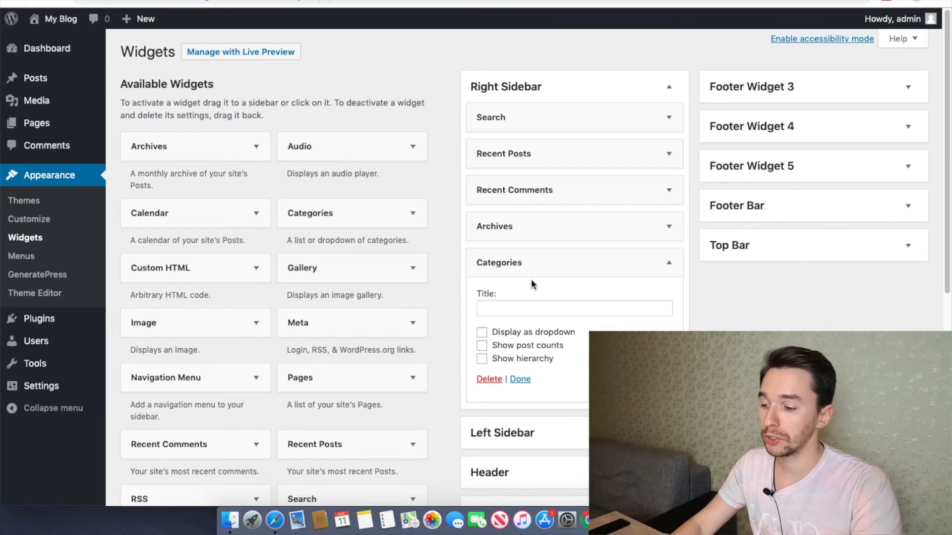
pyautogui.click(535, 260)
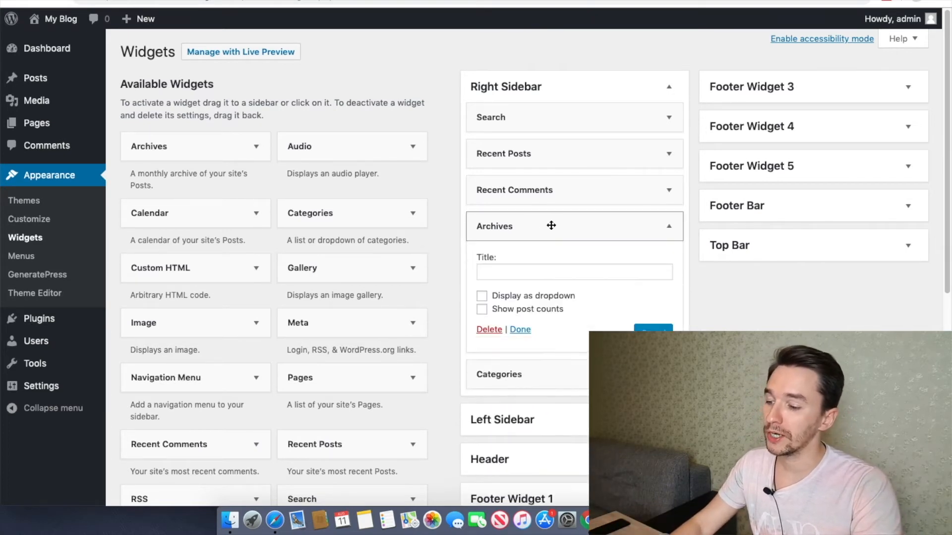
pyautogui.click(489, 329)
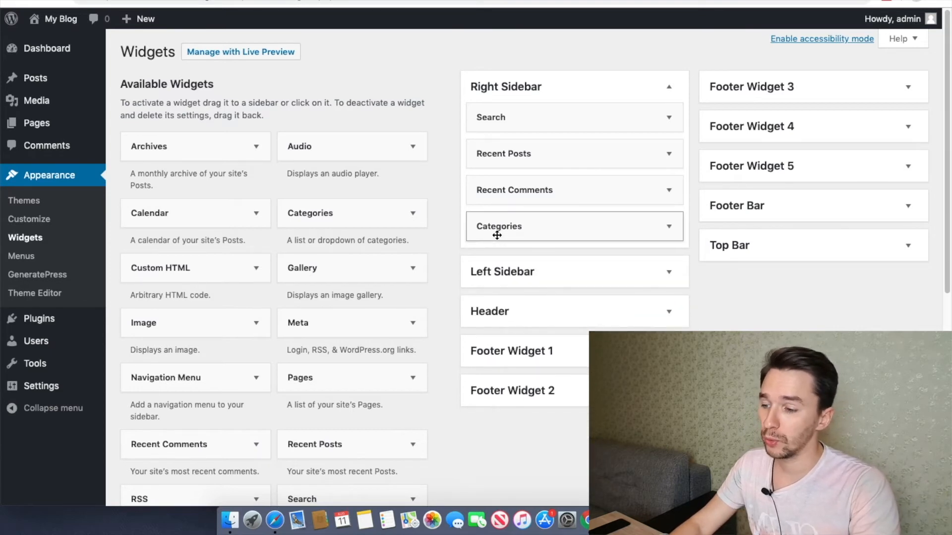
# Set the Recent Posts widget in the Right Sidebar to show 10 posts and save it.
pyautogui.click(516, 151)
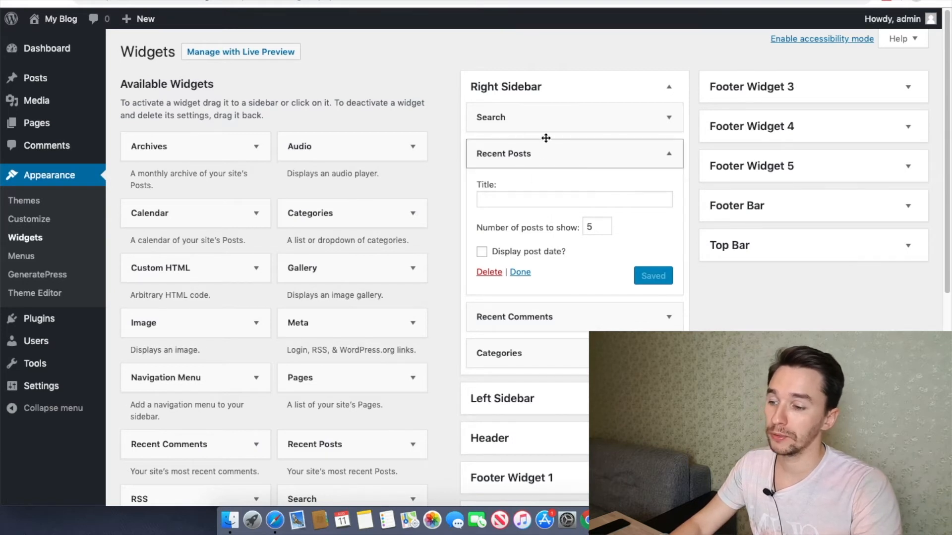
pyautogui.click(548, 119)
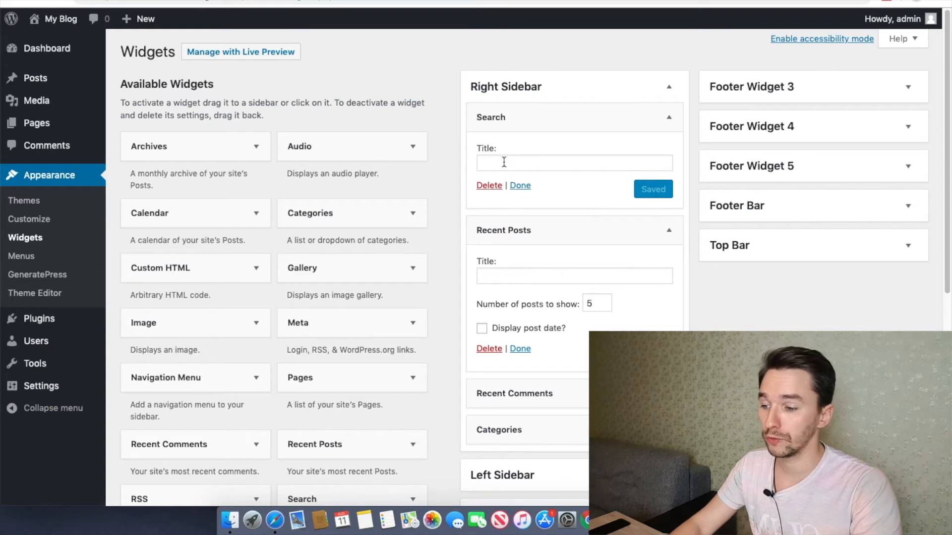
pyautogui.scroll(-3, 590, 250)
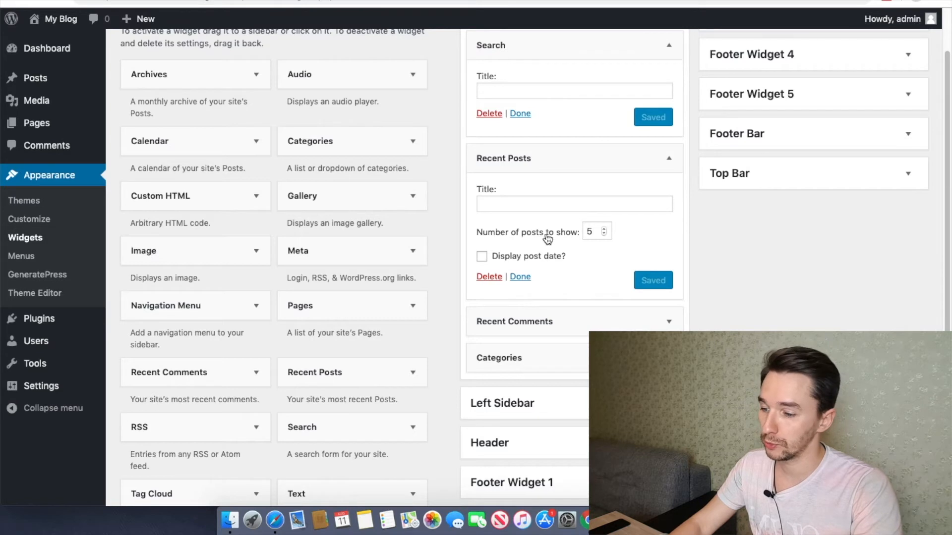
pyautogui.doubleClick(590, 232)
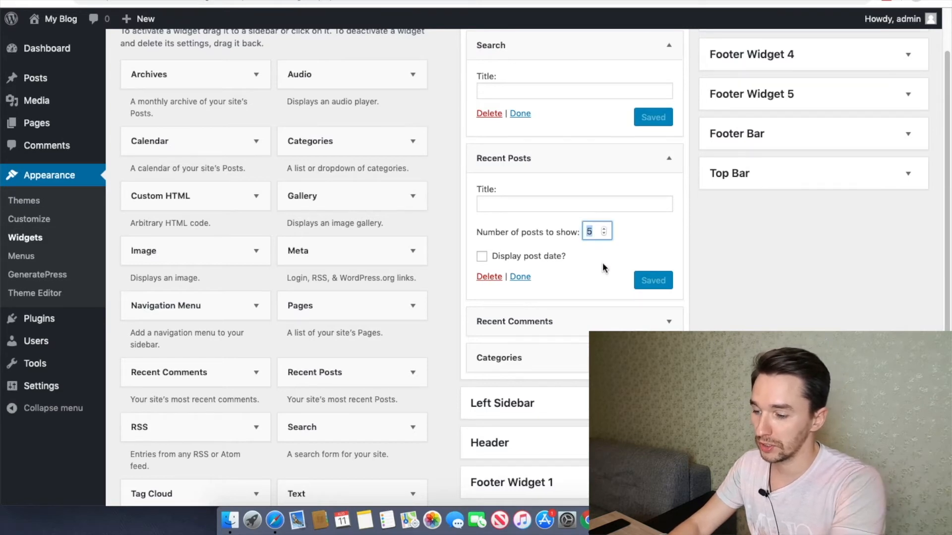
pyautogui.write('10')
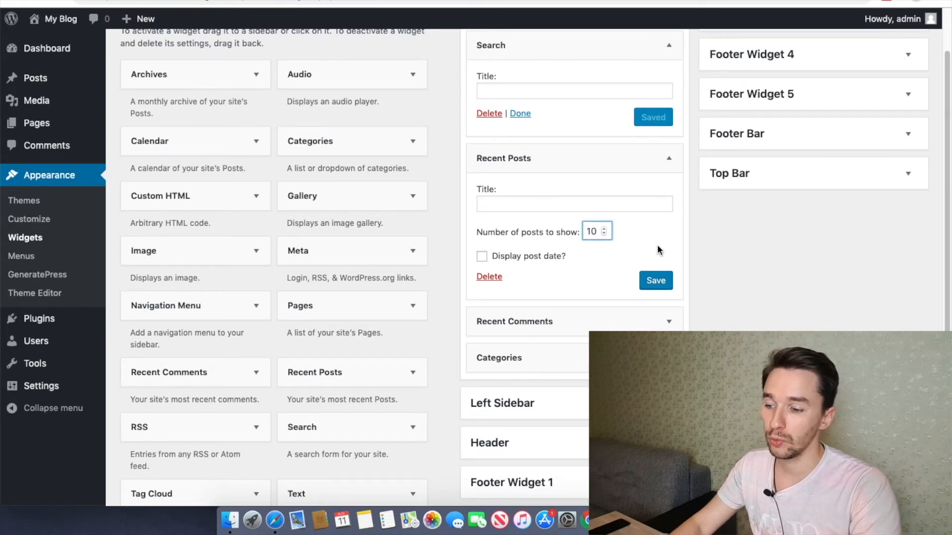
pyautogui.click(654, 281)
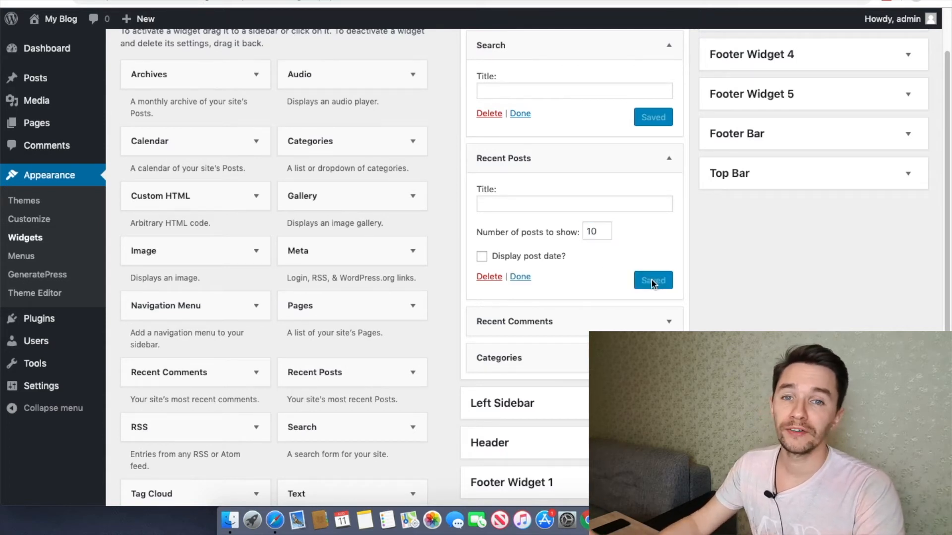
# Delete the Recent Comments widget from the Right Sidebar.
pyautogui.click(595, 328)
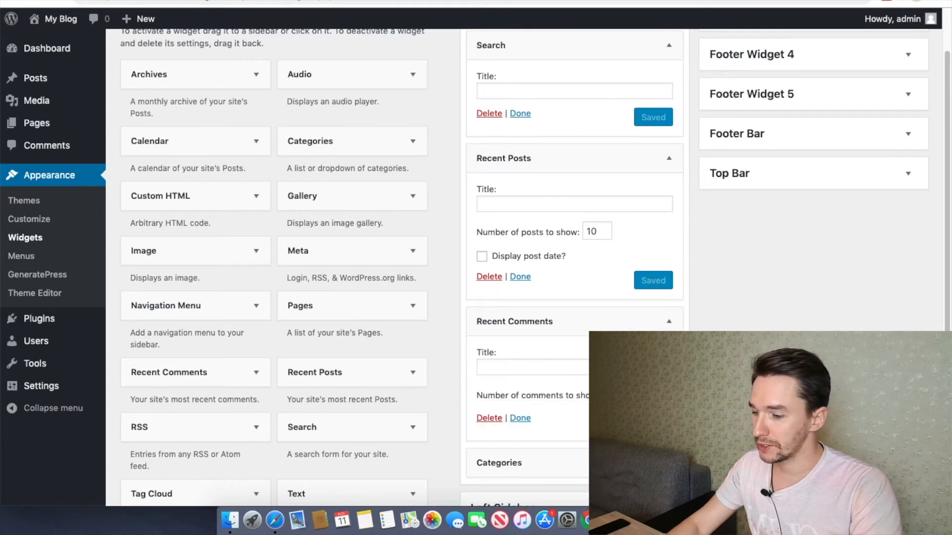
pyautogui.scroll(-1, 535, 268)
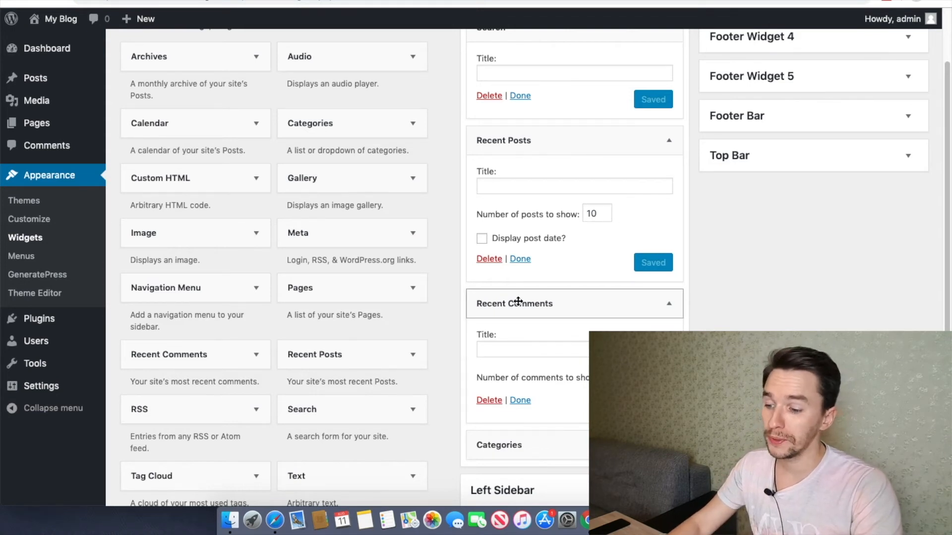
pyautogui.click(490, 401)
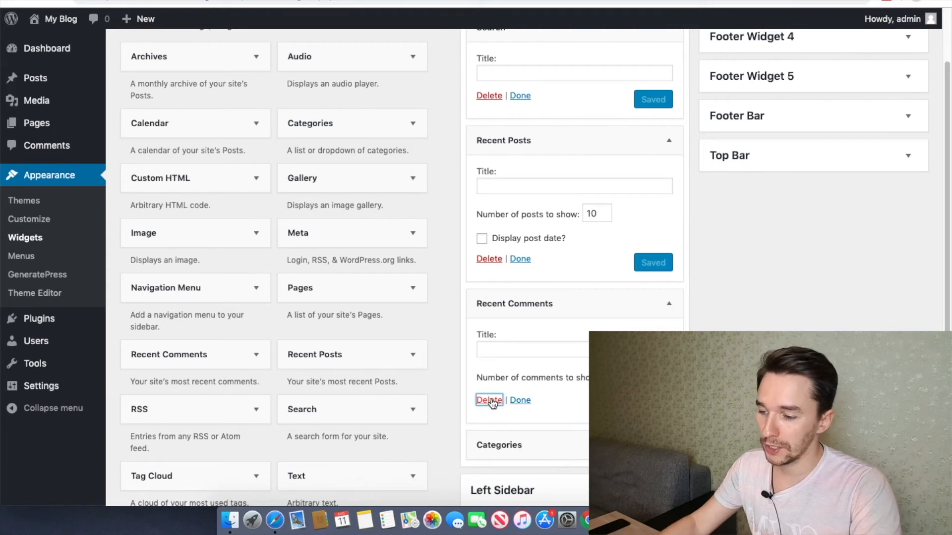
pyautogui.scroll(-5, 253, 264)
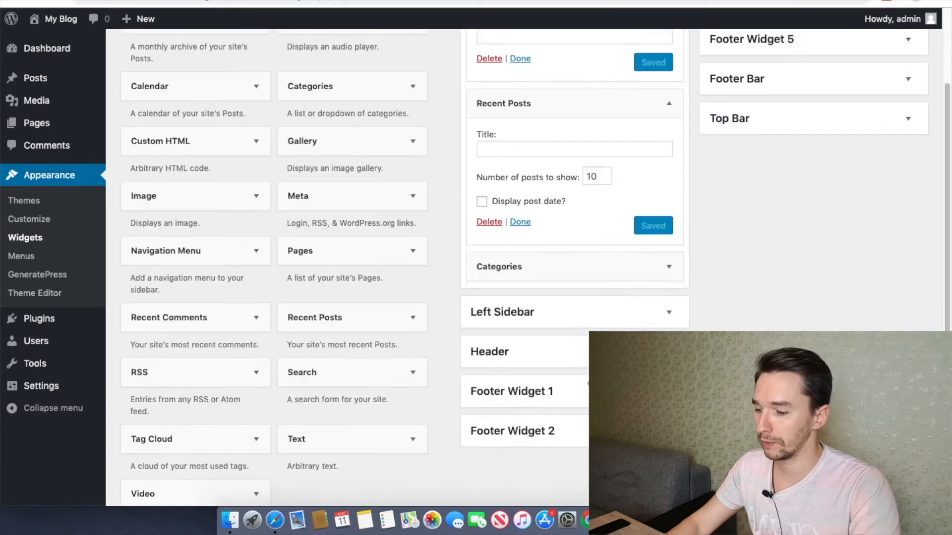
pyautogui.scroll(8, 253, 265)
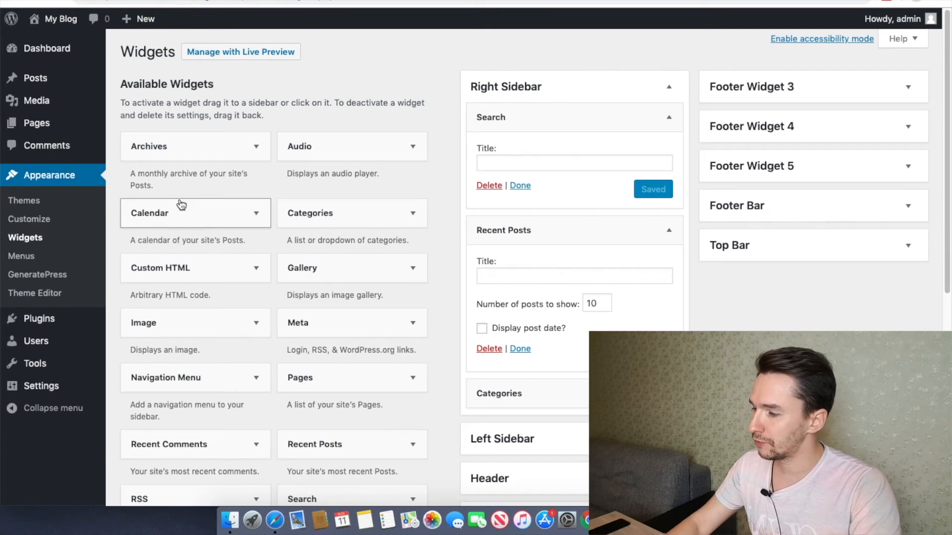
# Open the Privacy Policy draft page for editing and read through its prewritten sections.
pyautogui.click(30, 125)
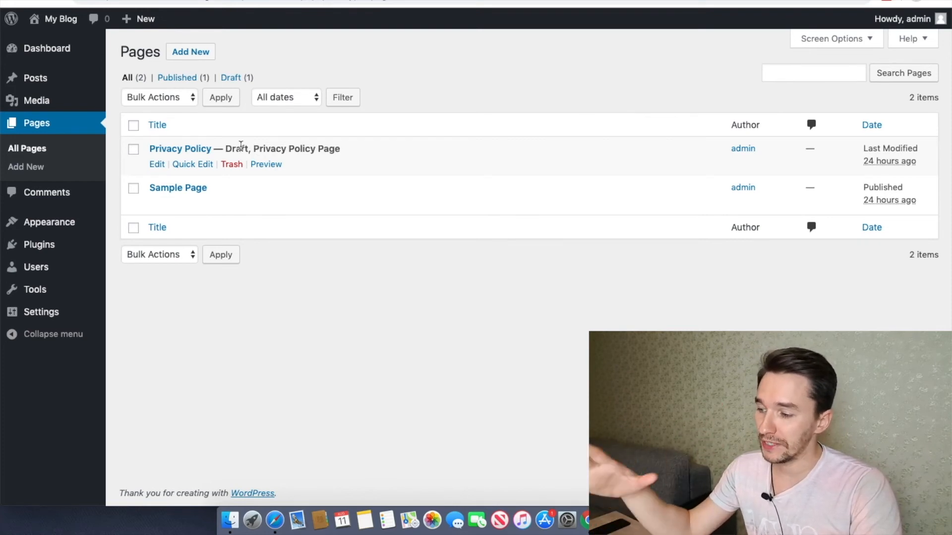
pyautogui.click(157, 167)
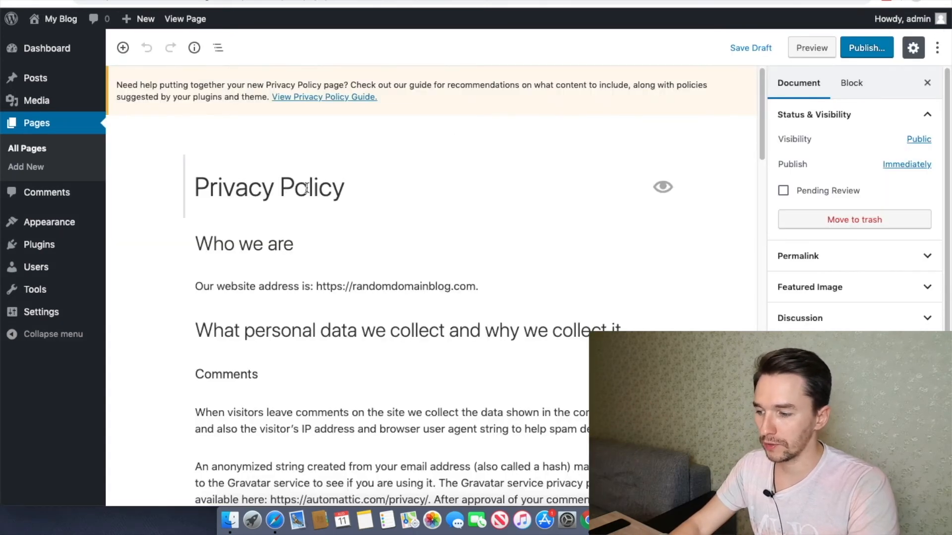
pyautogui.scroll(-1, 316, 195)
pyautogui.scroll(-3, 320, 198)
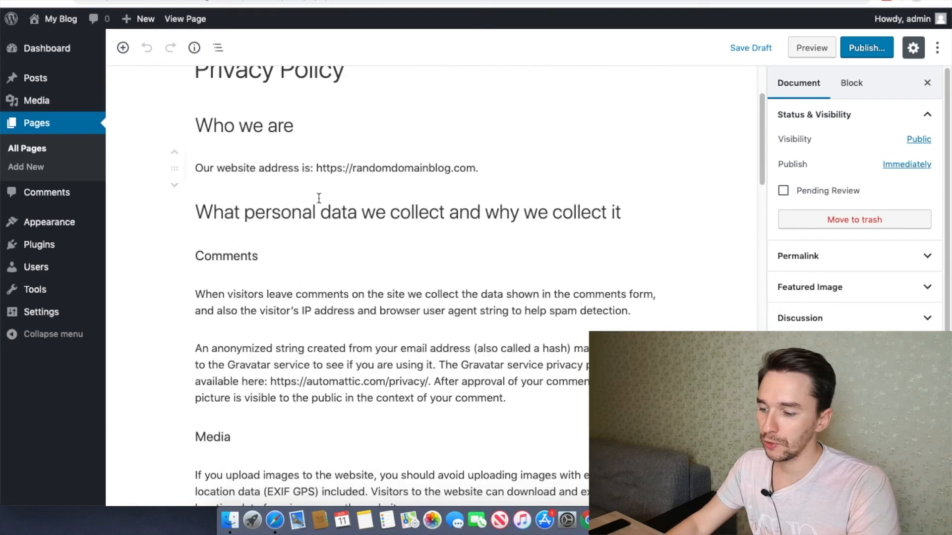
pyautogui.scroll(-3, 321, 201)
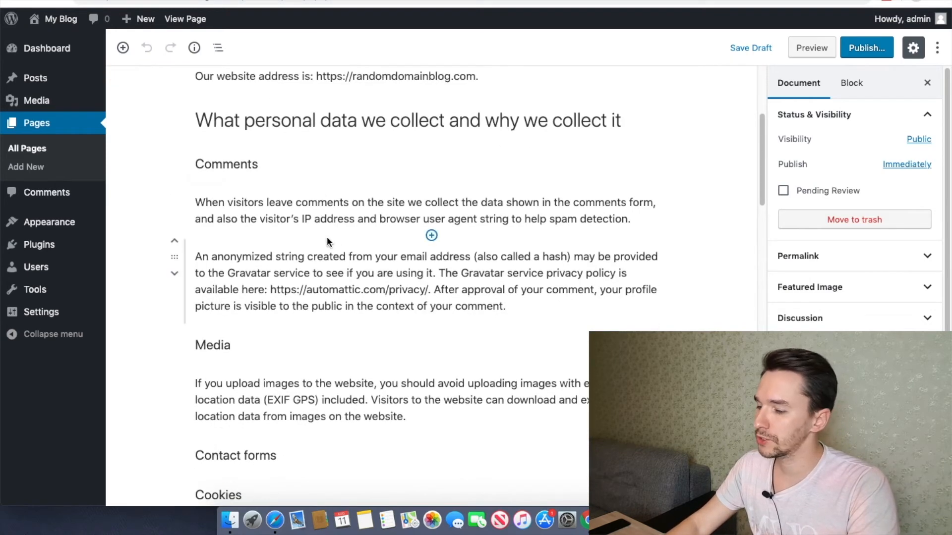
pyautogui.scroll(-3, 285, 244)
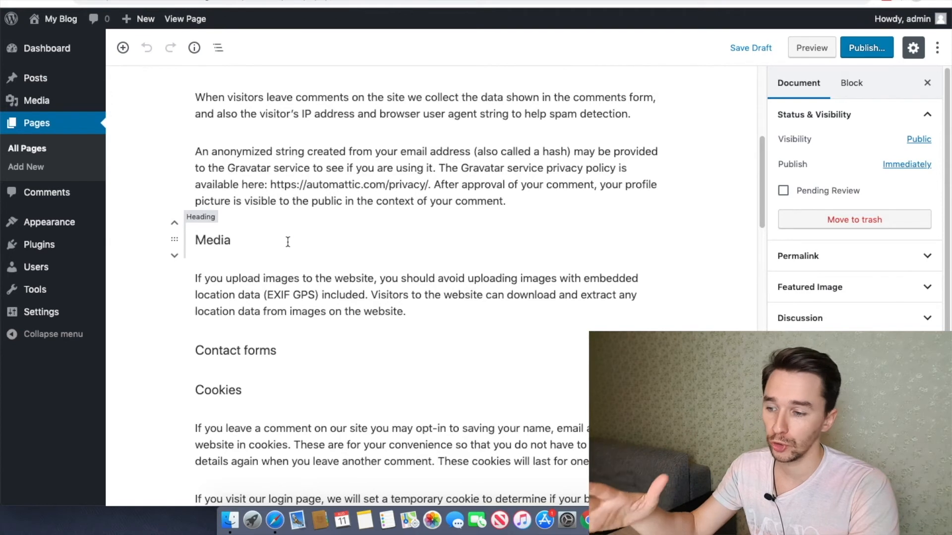
pyautogui.scroll(-1, 290, 245)
pyautogui.scroll(-5, 290, 245)
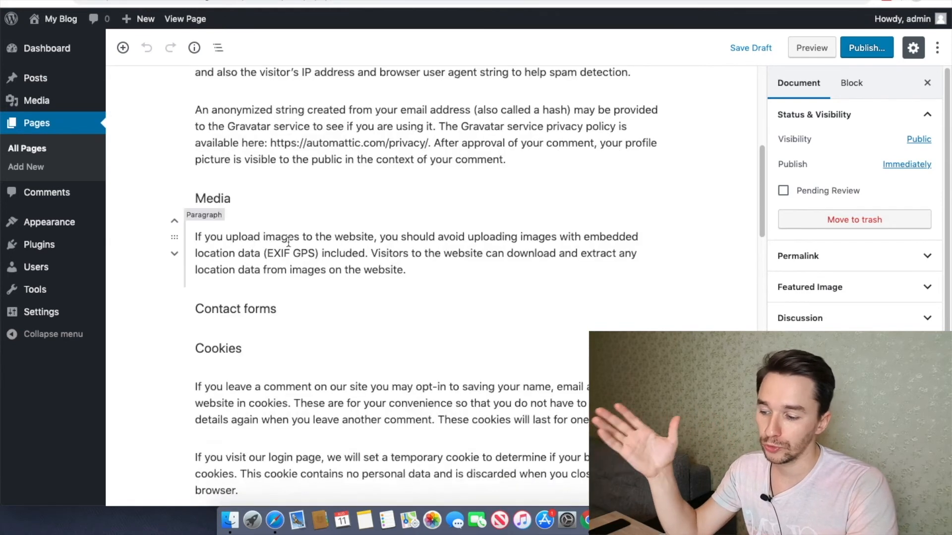
pyautogui.scroll(-3, 286, 248)
pyautogui.scroll(-1, 286, 248)
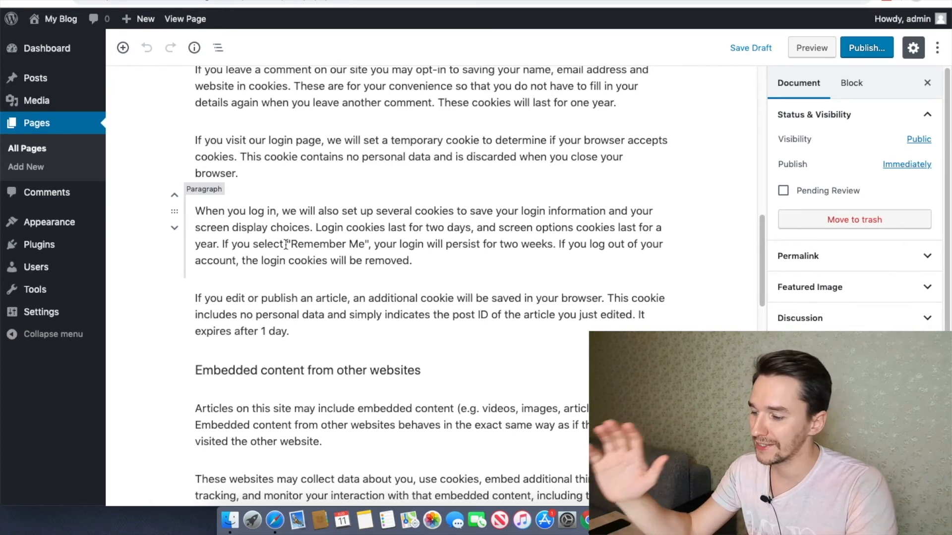
pyautogui.scroll(-5, 286, 244)
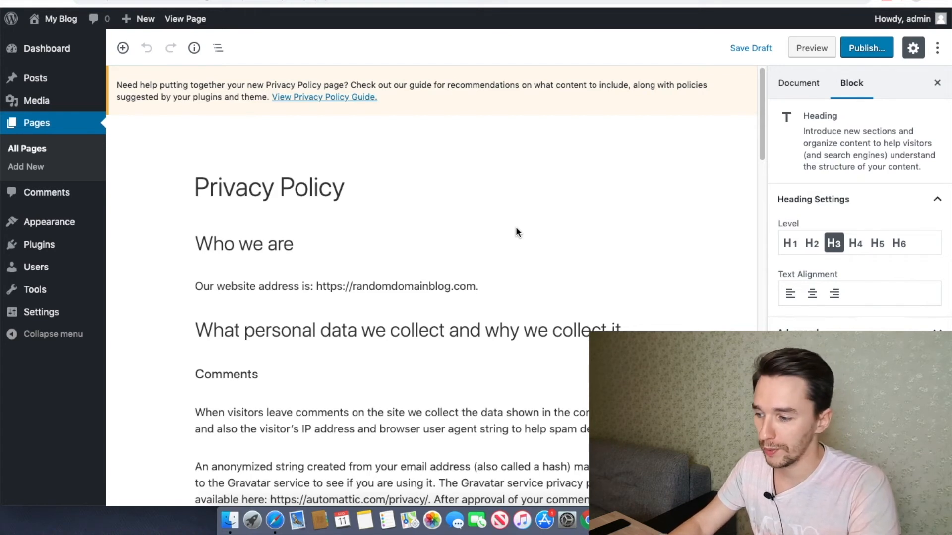
# Publish the Privacy Policy page and check the navigation on the blog's front page.
pyautogui.click(864, 51)
pyautogui.click(864, 50)
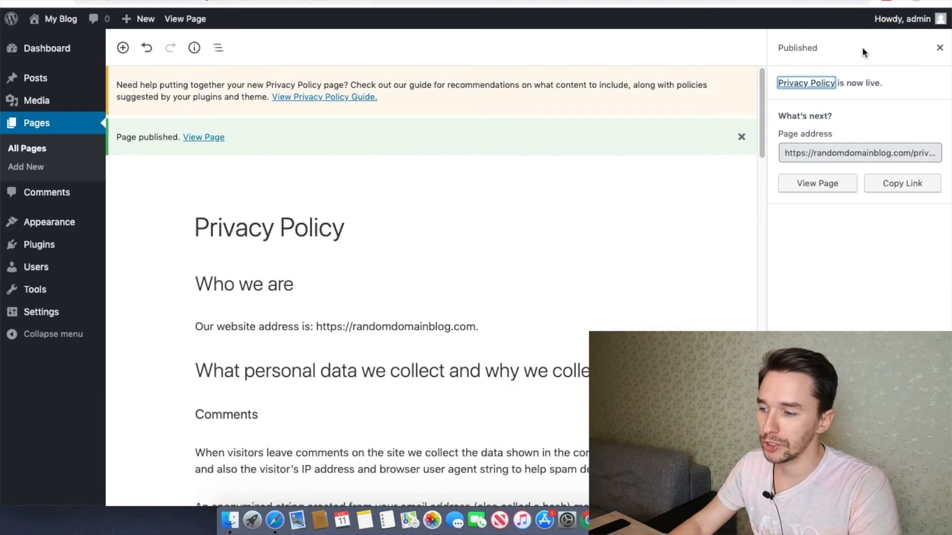
pyautogui.click(199, 1)
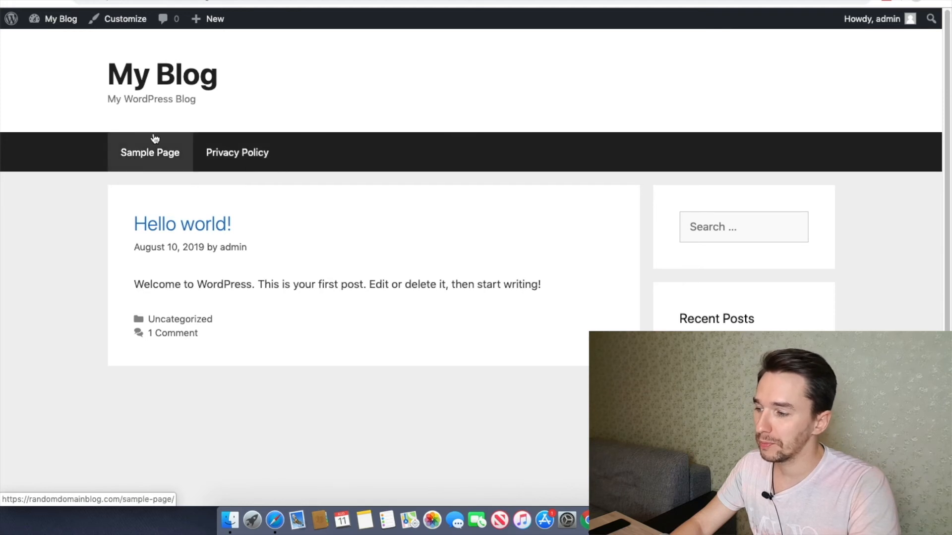
pyautogui.click(224, 1)
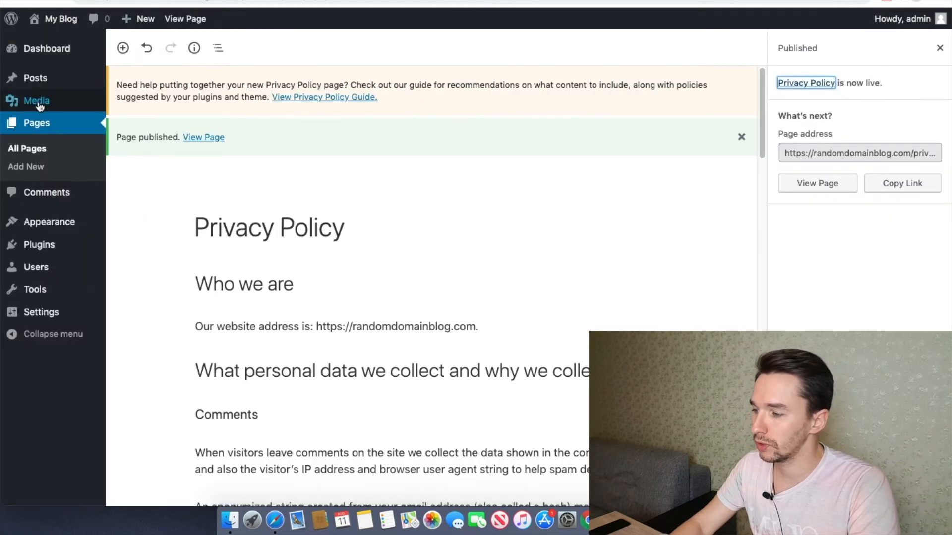
# Move the Sample Page to the trash from the list of pages and reload the blog's front page.
pyautogui.click(32, 154)
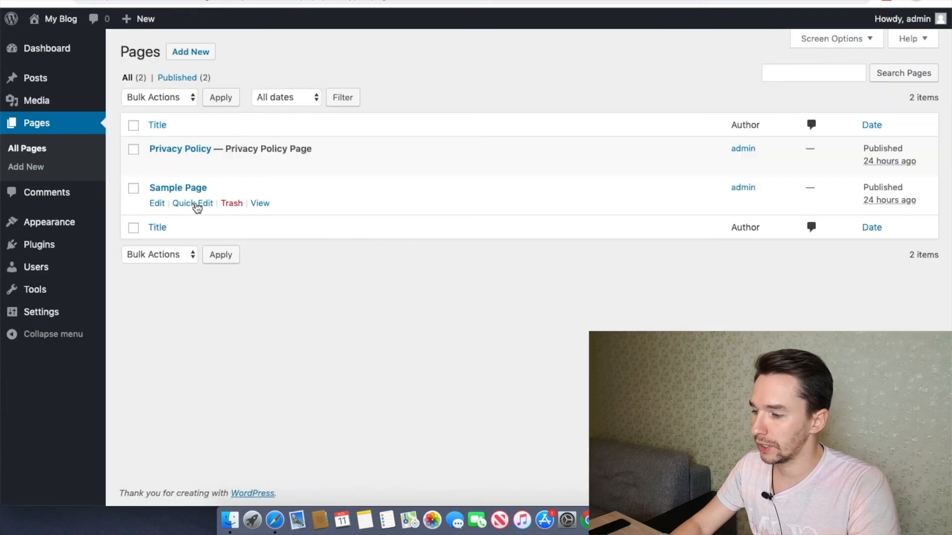
pyautogui.click(134, 189)
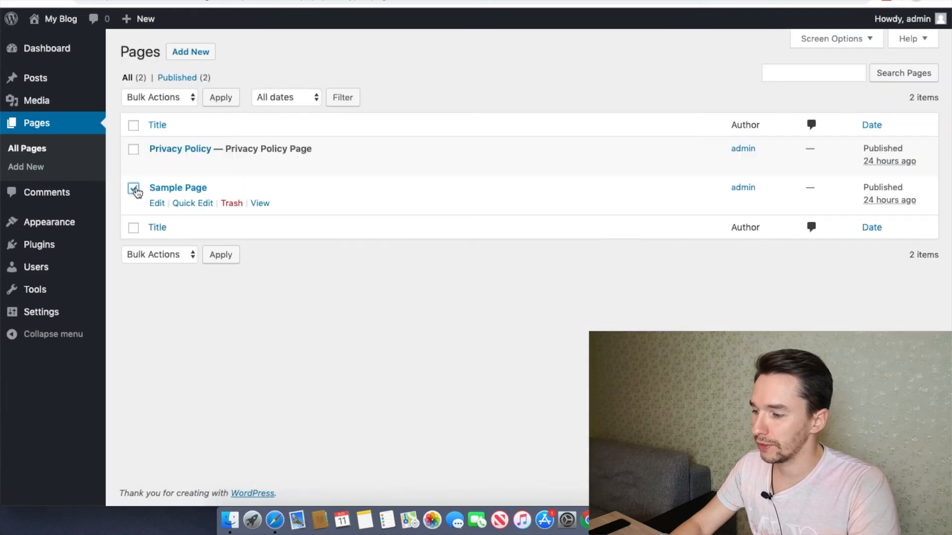
pyautogui.click(190, 97)
pyautogui.click(167, 122)
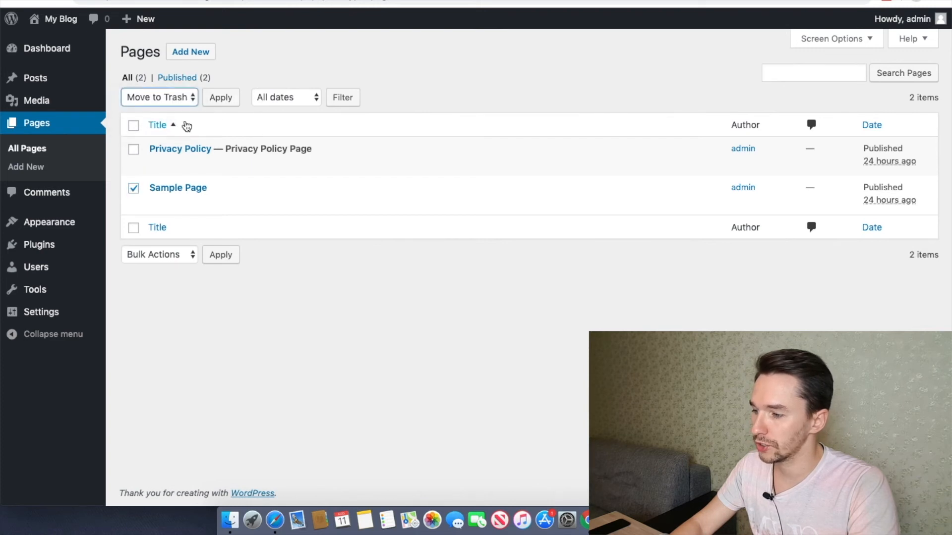
pyautogui.click(228, 98)
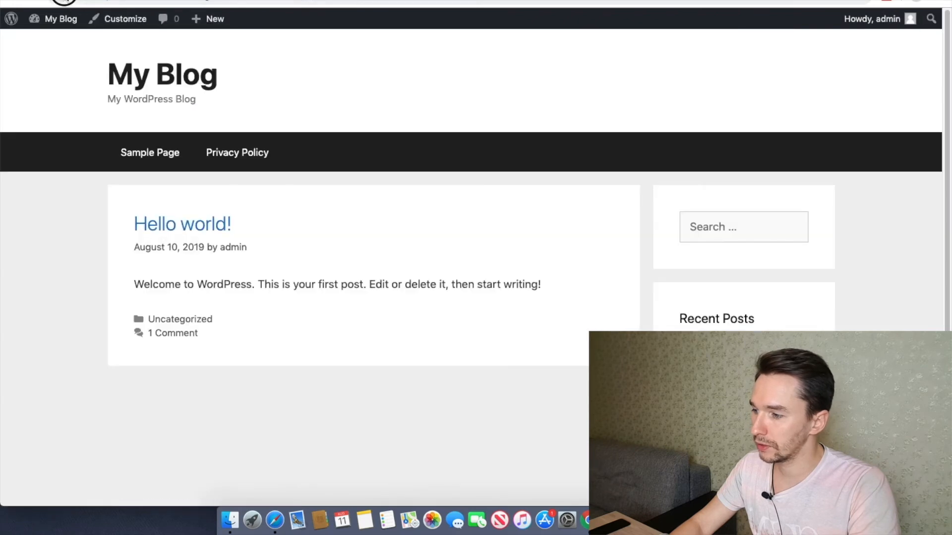
pyautogui.click(64, 1)
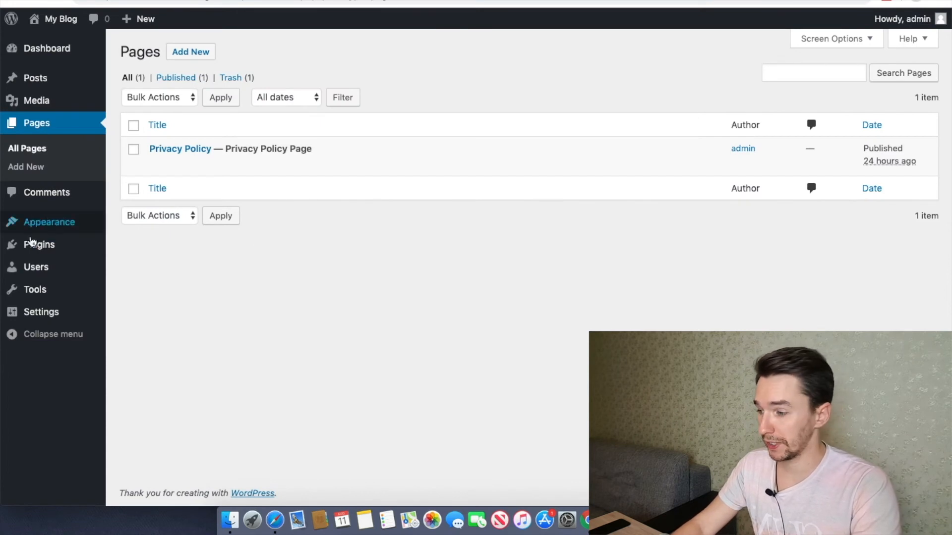
# Search the plugin directory for "contact form", then install and activate Contact Form by WPForms.
pyautogui.click(42, 249)
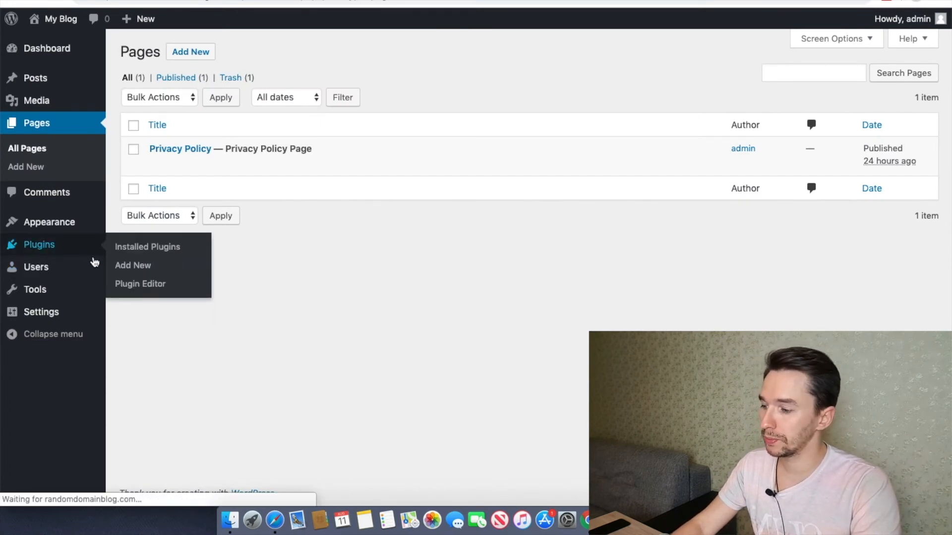
pyautogui.click(42, 248)
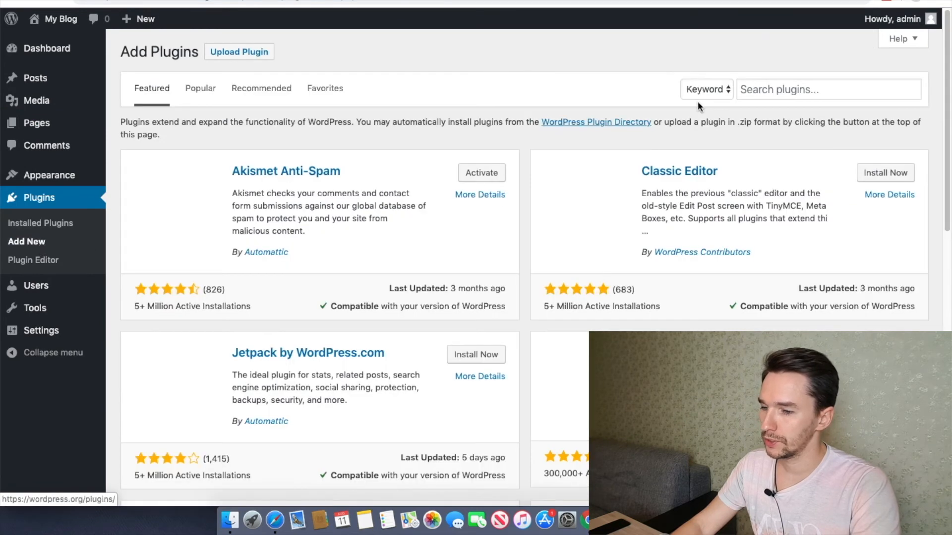
pyautogui.click(794, 89)
pyautogui.write('cont')
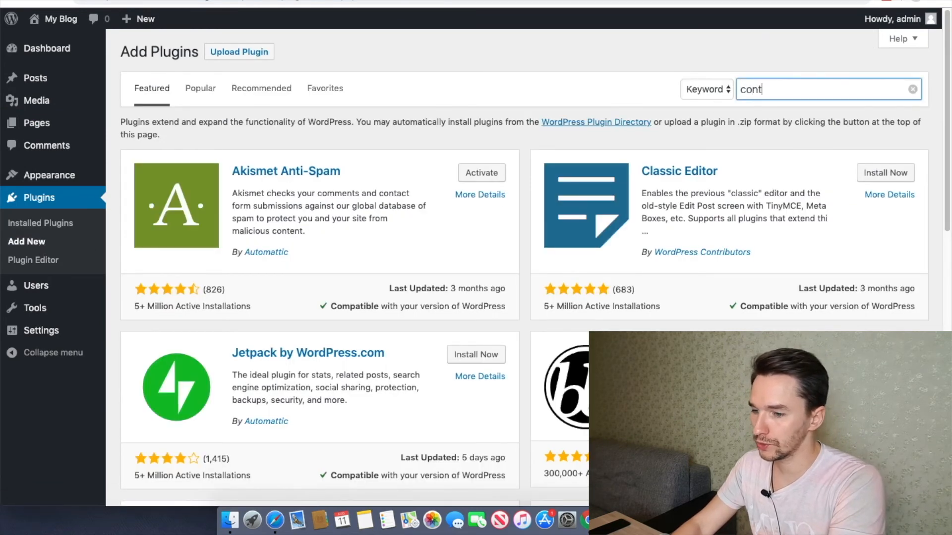
pyautogui.write('act form')
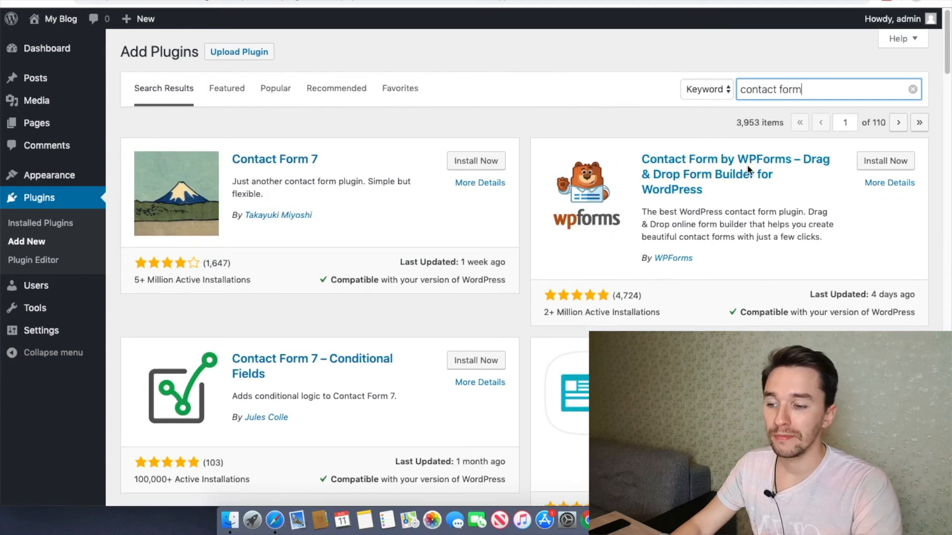
pyautogui.click(874, 164)
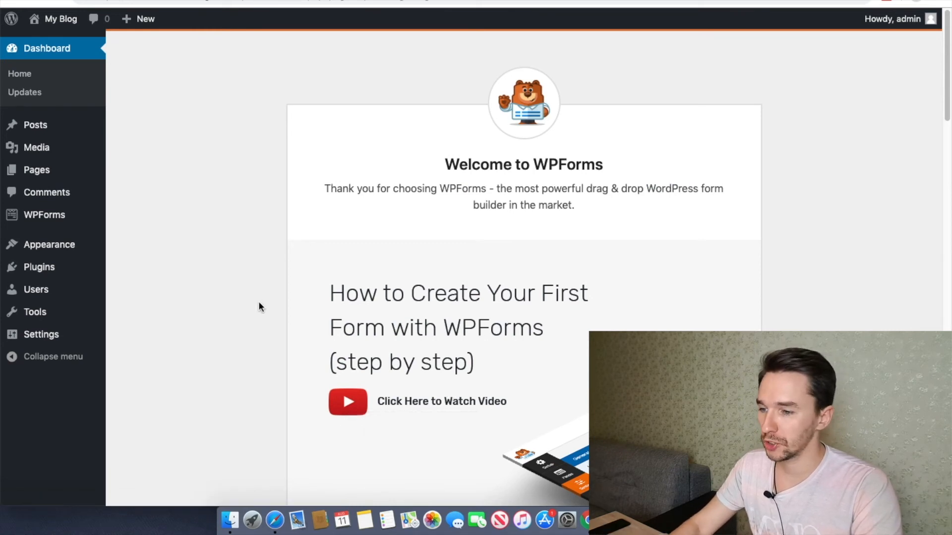
# Create a form from the Simple Contact Form template, save it and close the form builder.
pyautogui.scroll(-2, 258, 301)
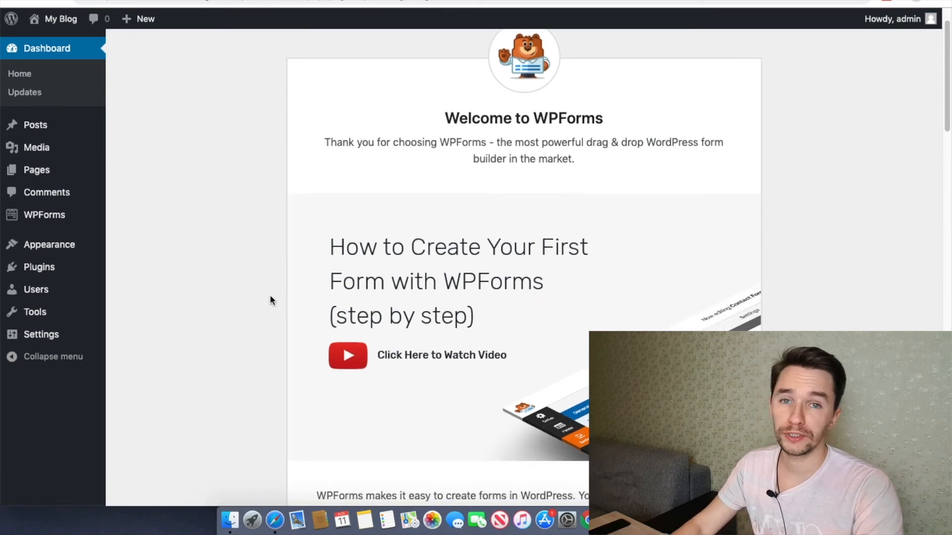
pyautogui.scroll(-8, 269, 301)
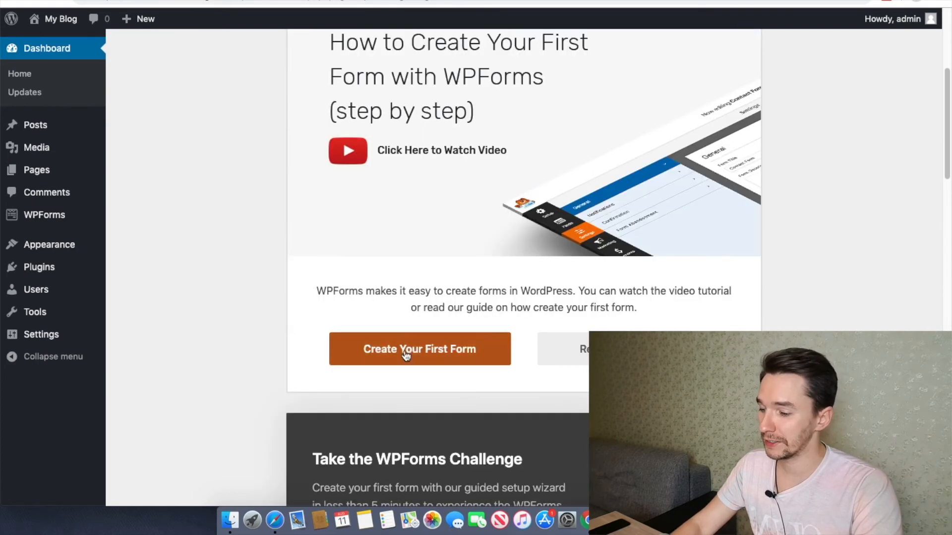
pyautogui.click(404, 355)
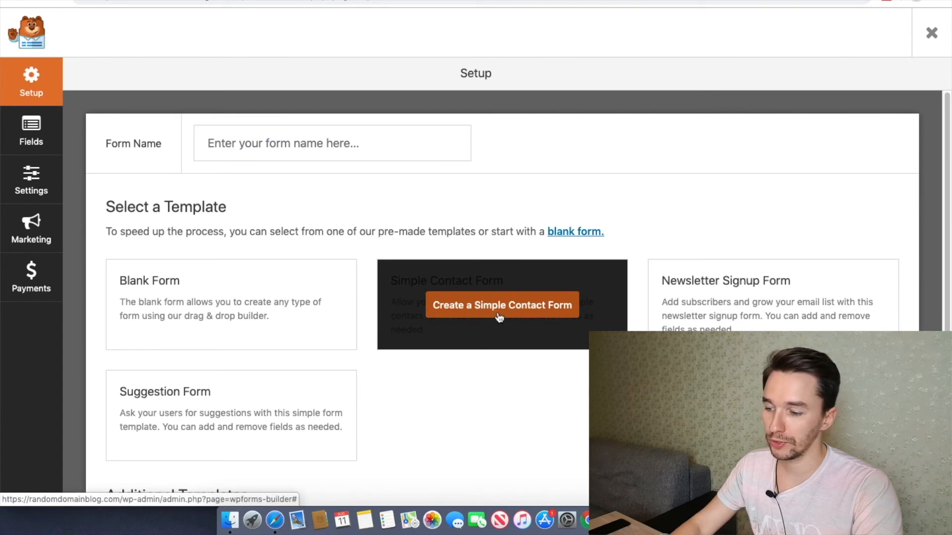
pyautogui.click(499, 316)
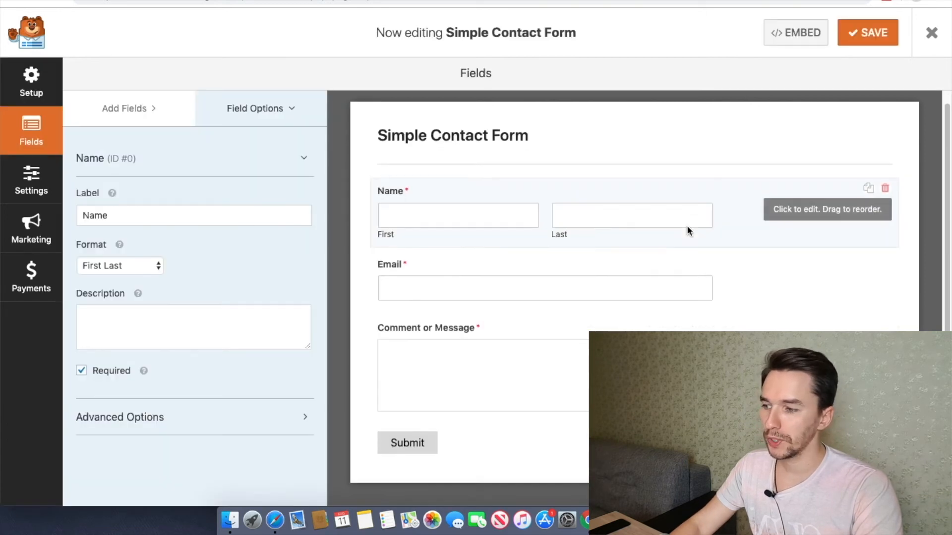
pyautogui.click(867, 40)
pyautogui.click(931, 33)
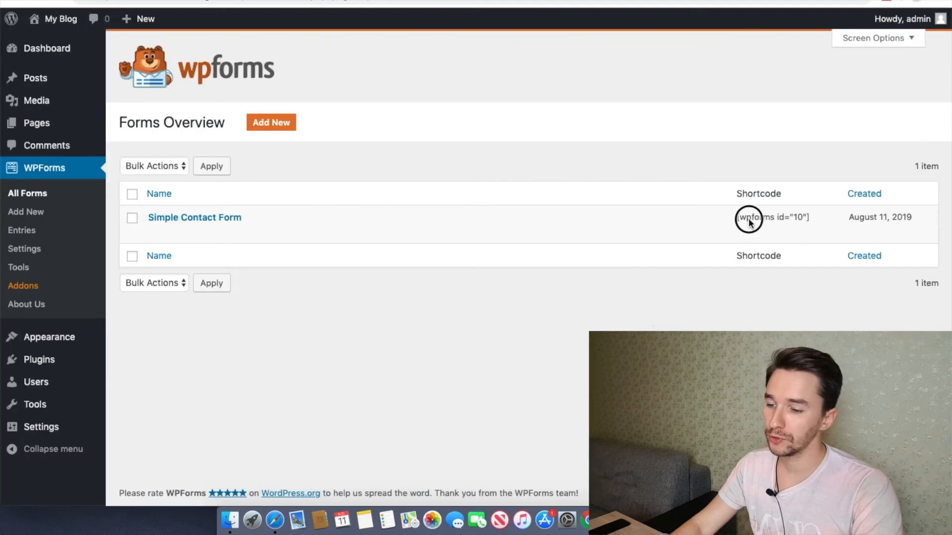
# Copy the Simple Contact Form's shortcode from the forms overview.
pyautogui.moveTo(737, 218); pyautogui.dragTo(813, 218)
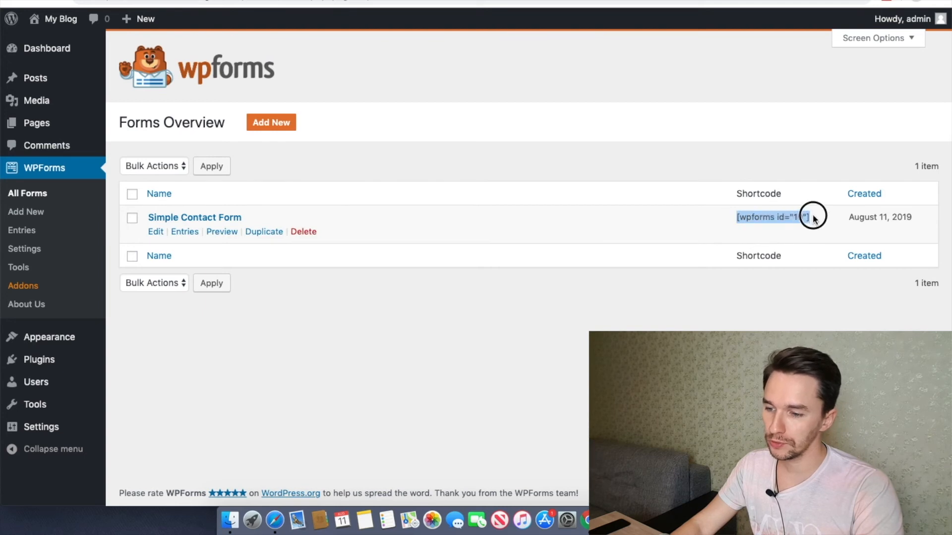
pyautogui.rightClick(795, 218)
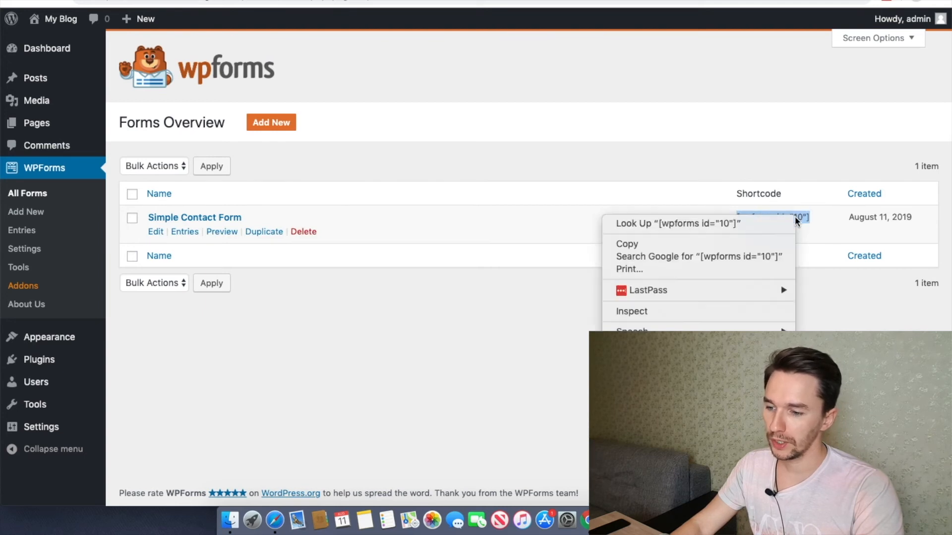
pyautogui.click(695, 239)
# Create a new page titled "Contact Us" and paste the shortcode [wpforms id="10"] as its content.
pyautogui.moveTo(36, 123)
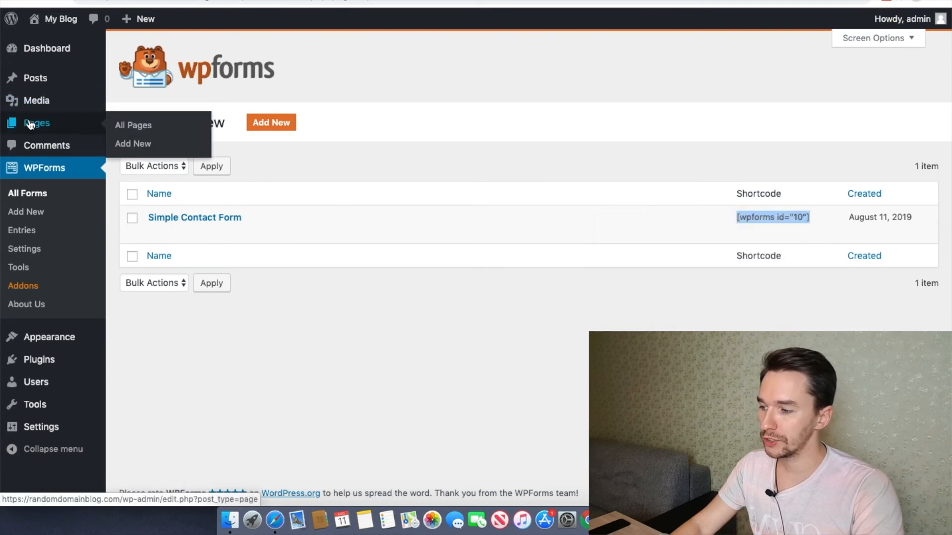
pyautogui.click(142, 148)
pyautogui.write('Conta')
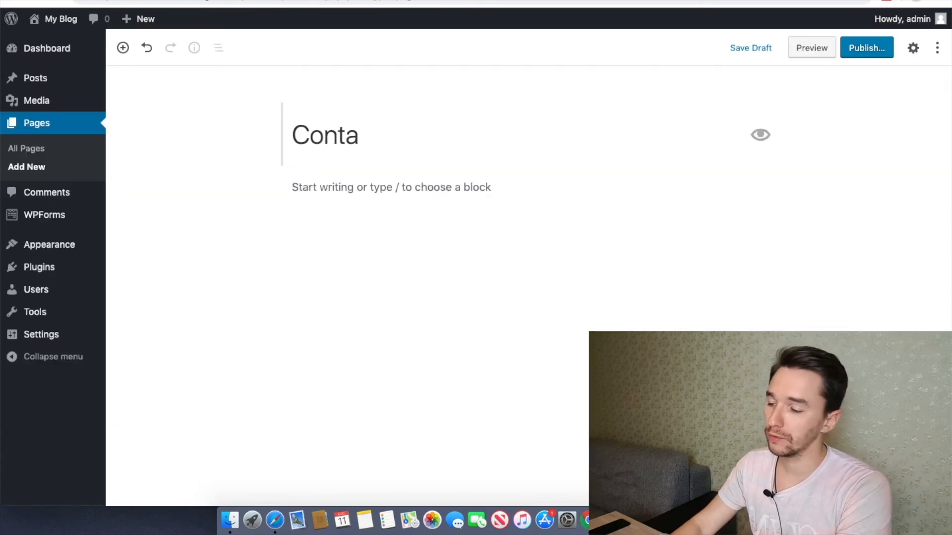
pyautogui.write('ct Us')
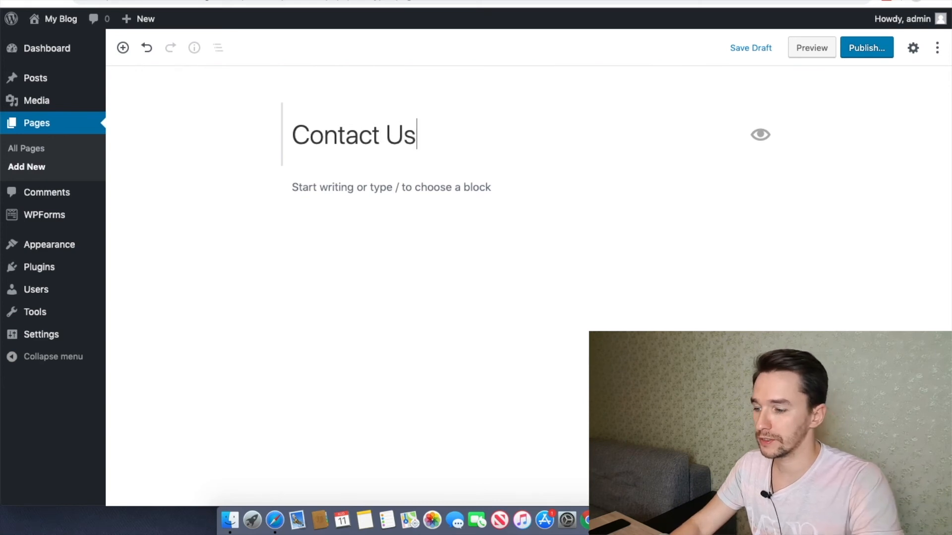
pyautogui.press('Return')
pyautogui.rightClick(323, 186)
pyautogui.click(361, 270)
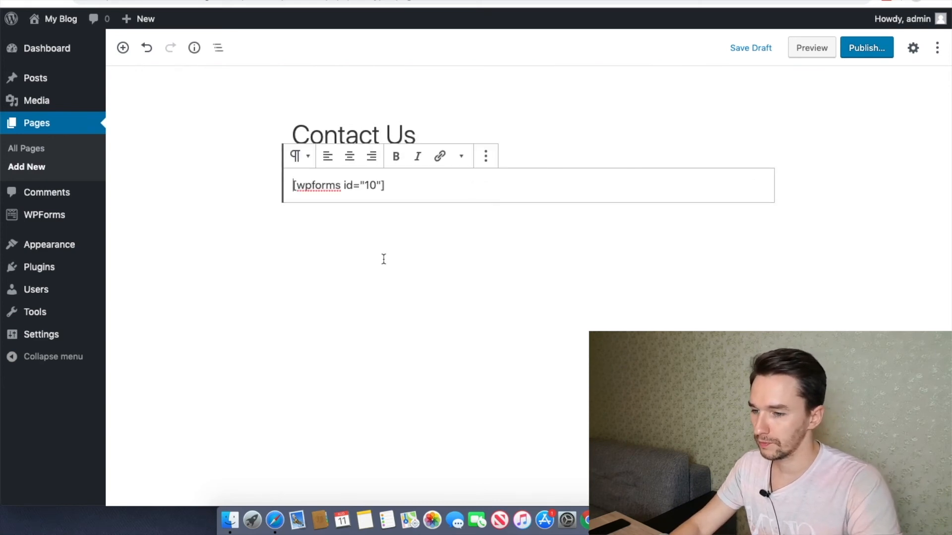
# Publish the Contact Us page and reload the blog's front page to check the navigation.
pyautogui.click(863, 48)
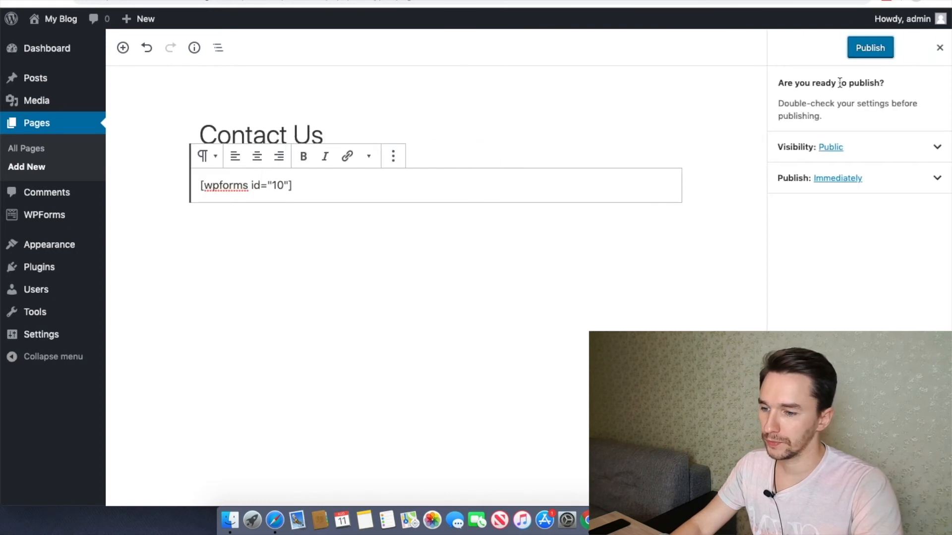
pyautogui.click(870, 48)
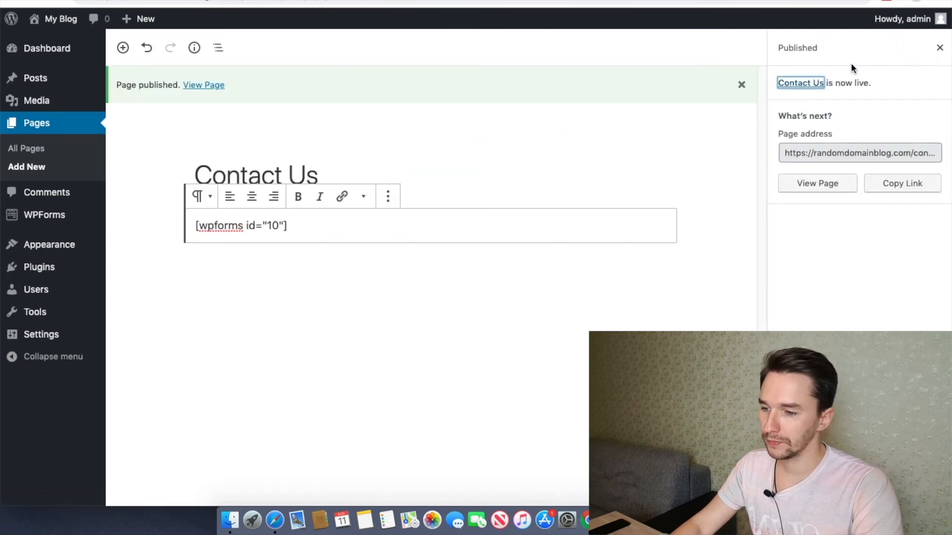
pyautogui.click(307, 1)
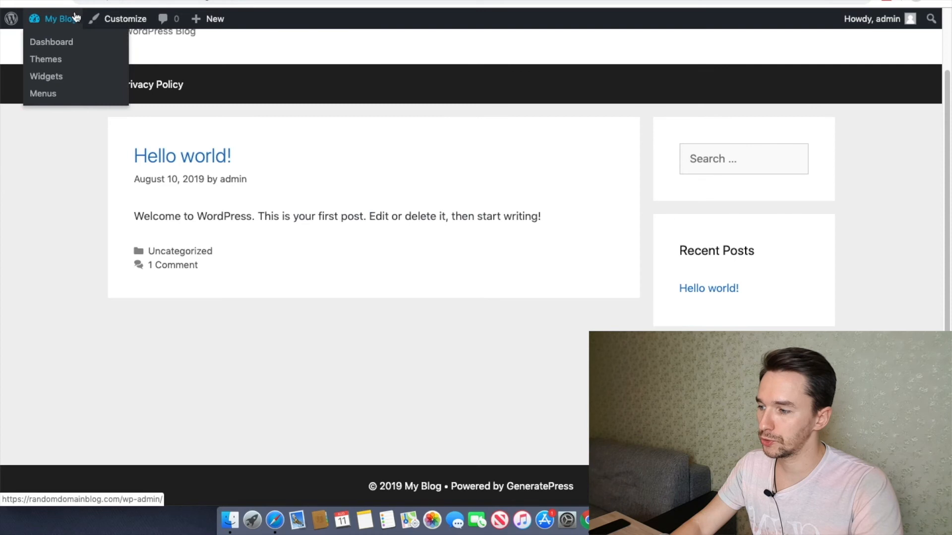
pyautogui.click(60, 2)
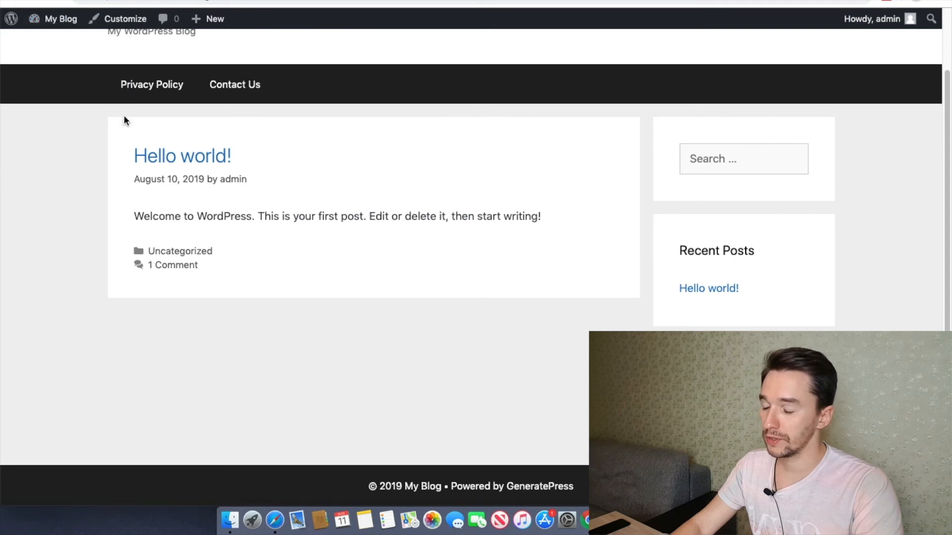
pyautogui.scroll(2, 125, 120)
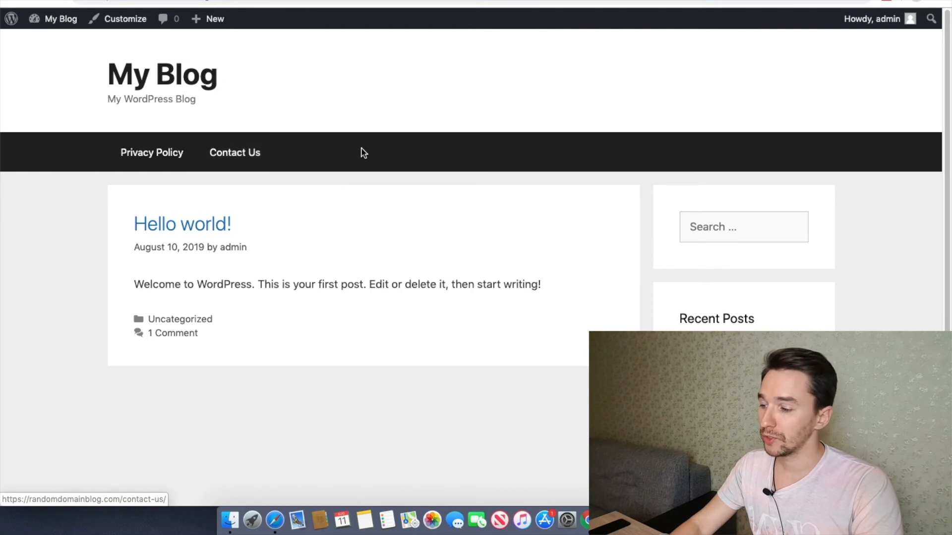
# Open the live Contact Us page from the blog's navigation and check the form's name, email and message fields.
pyautogui.click(240, 155)
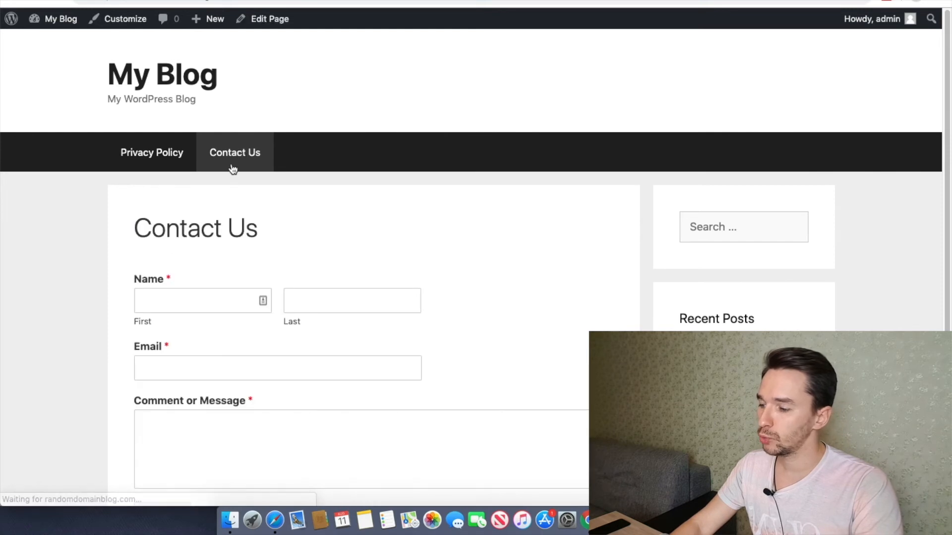
pyautogui.scroll(-1, 94, 252)
pyautogui.scroll(-3, 537, 334)
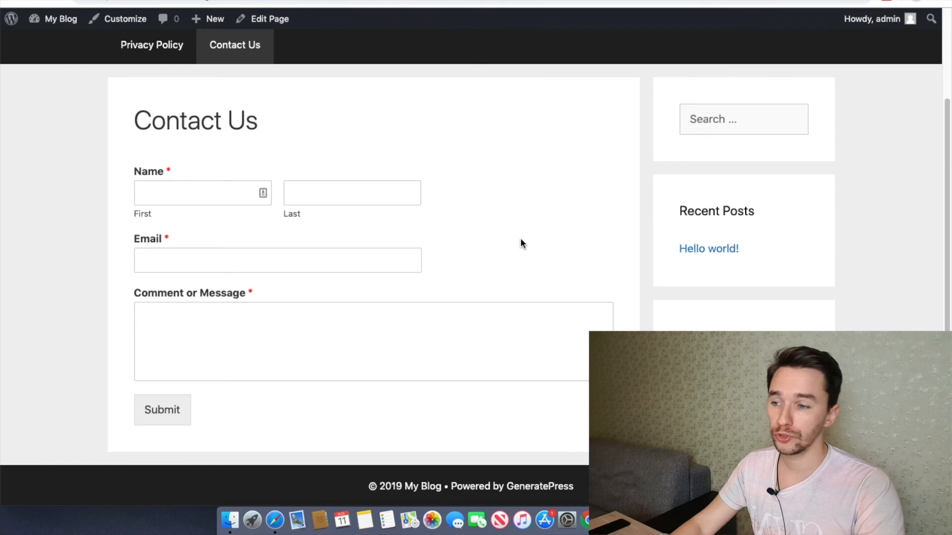
pyautogui.click(201, 192)
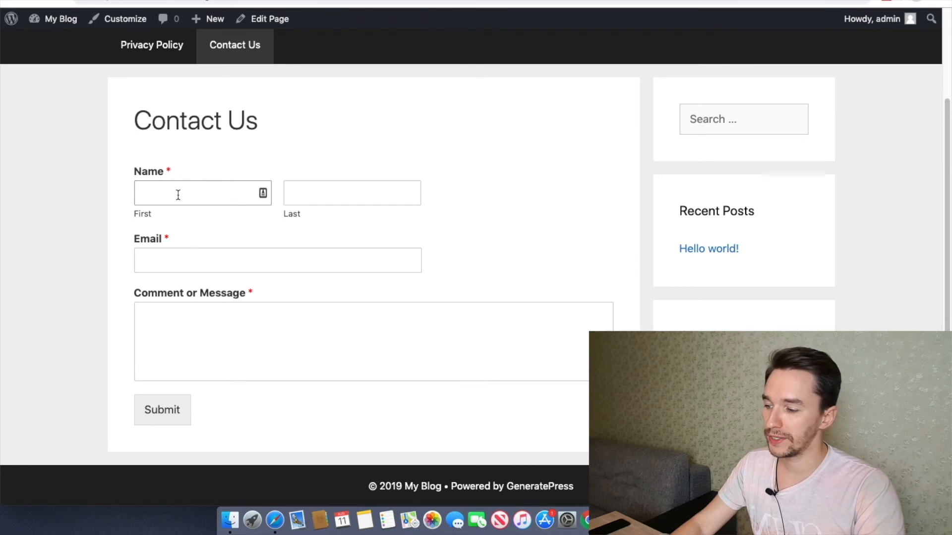
pyautogui.click(169, 258)
pyautogui.click(238, 330)
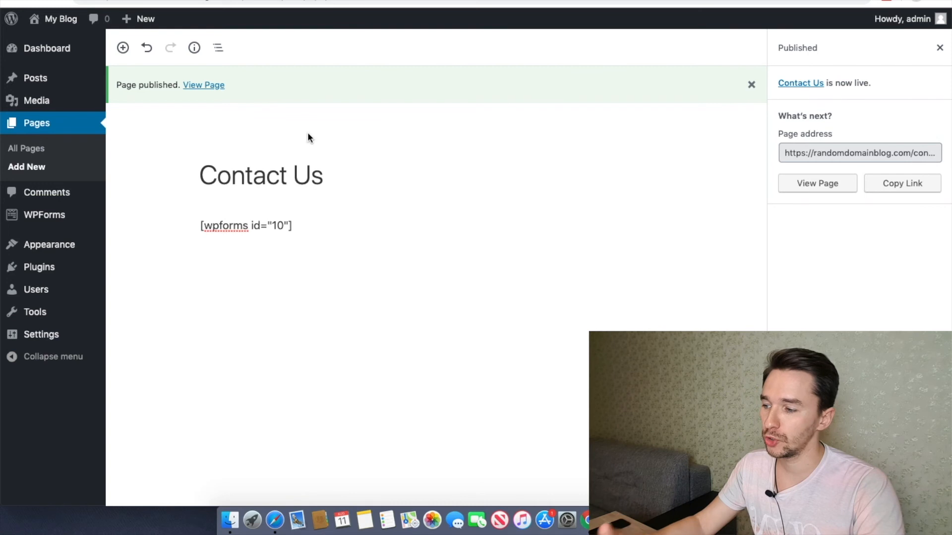
# Check the default "Hello world!" post on the blog's front page and move it to the trash from the posts list.
pyautogui.moveTo(40, 83)
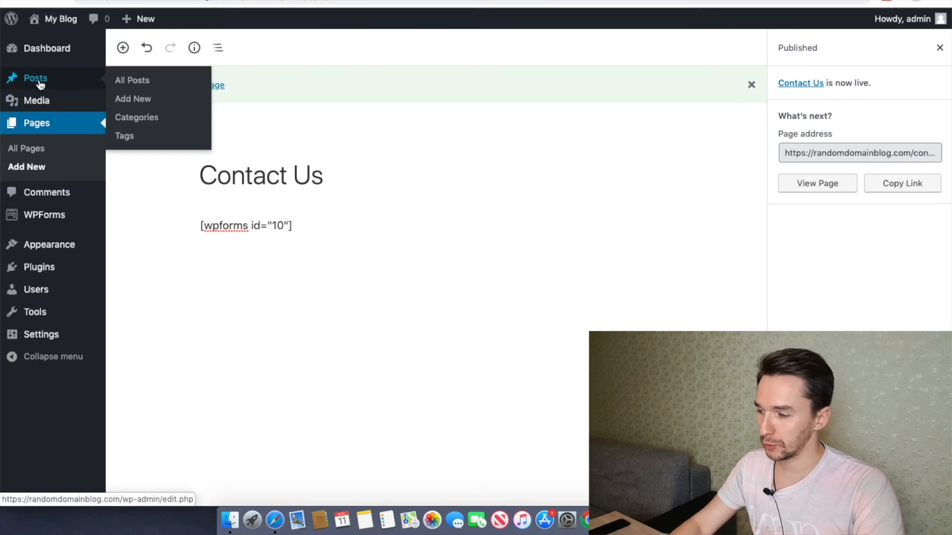
pyautogui.click(40, 84)
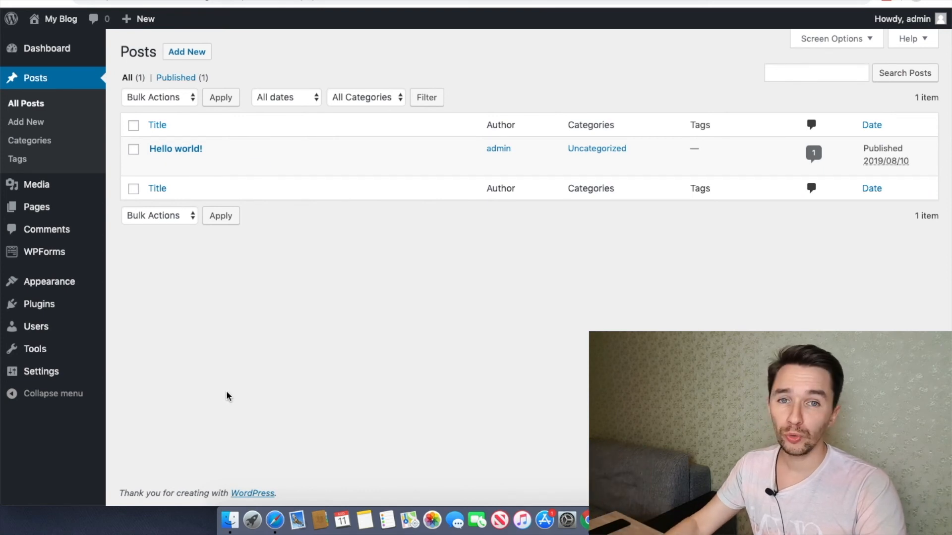
pyautogui.moveTo(175, 147)
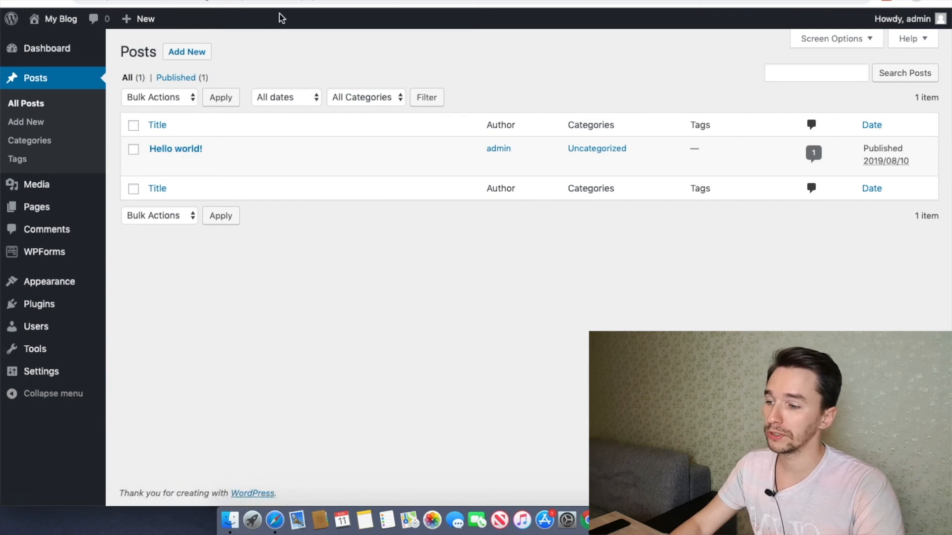
pyautogui.click(247, 1)
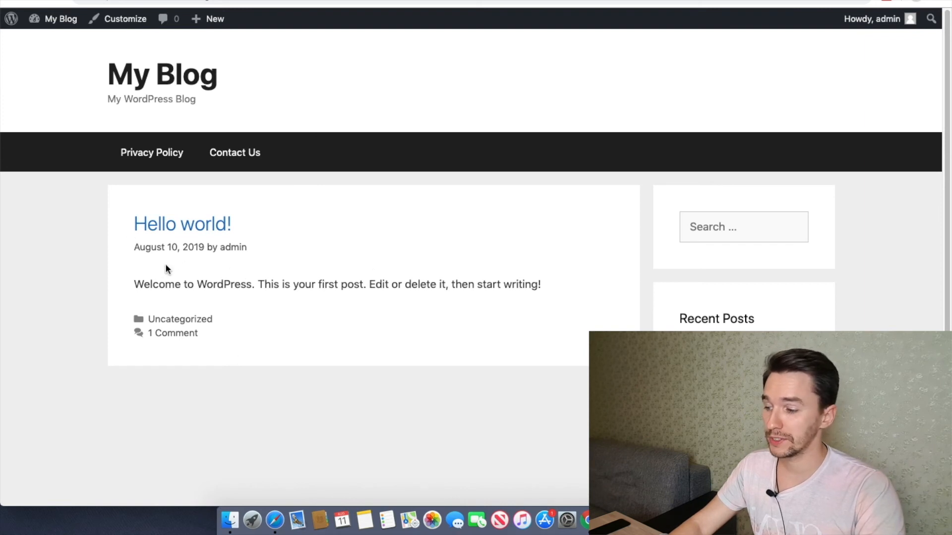
pyautogui.click(134, 1)
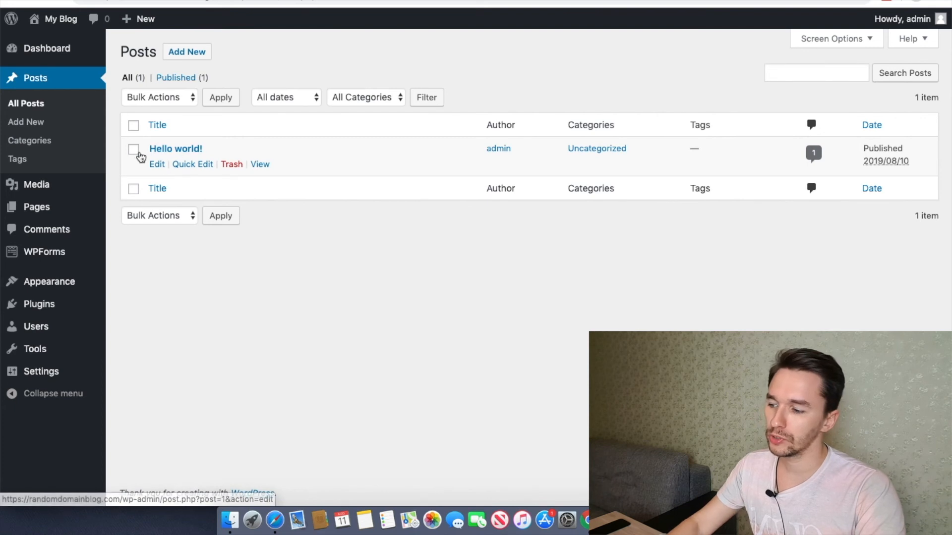
pyautogui.click(237, 167)
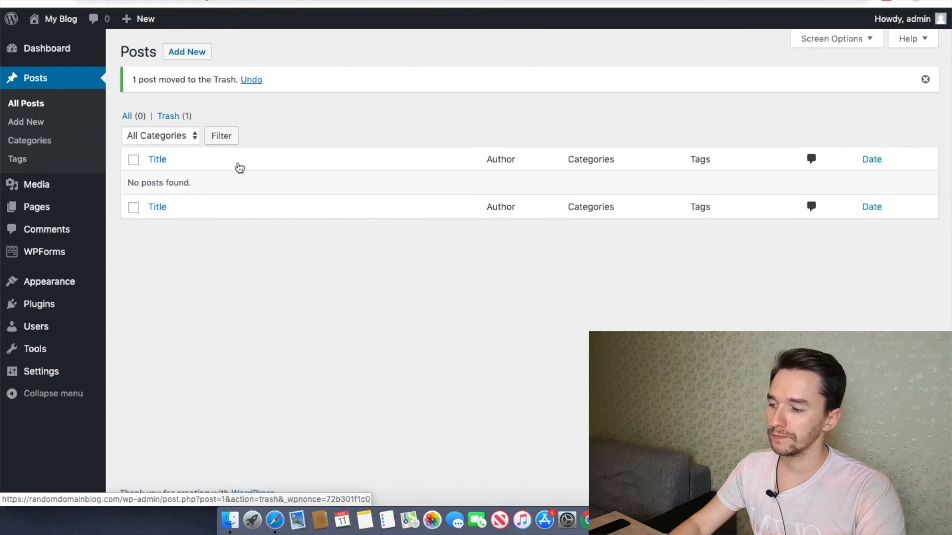
# Start a new post and paste in the body text copied from the Veiled Chameleon Care Sheet article on the Chameleons as Pets site.
pyautogui.click(194, 59)
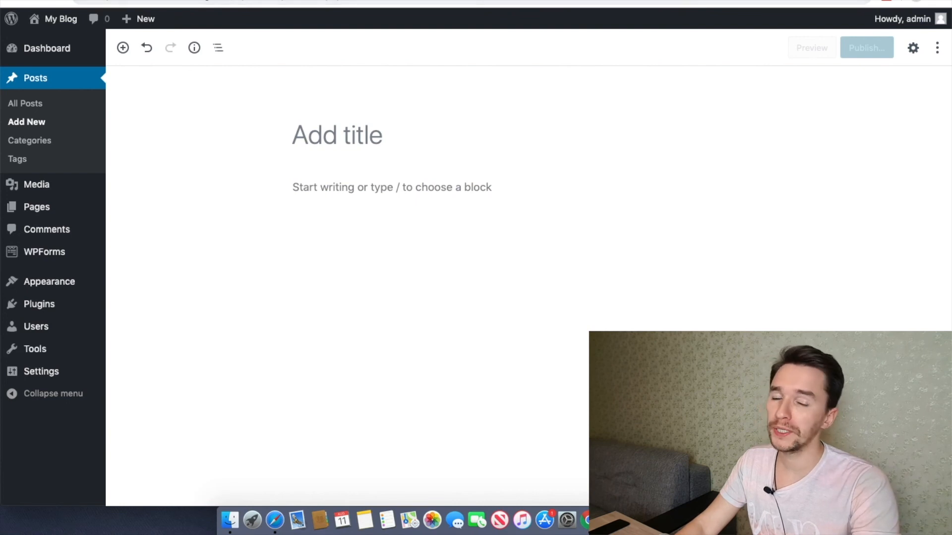
pyautogui.click(317, 1)
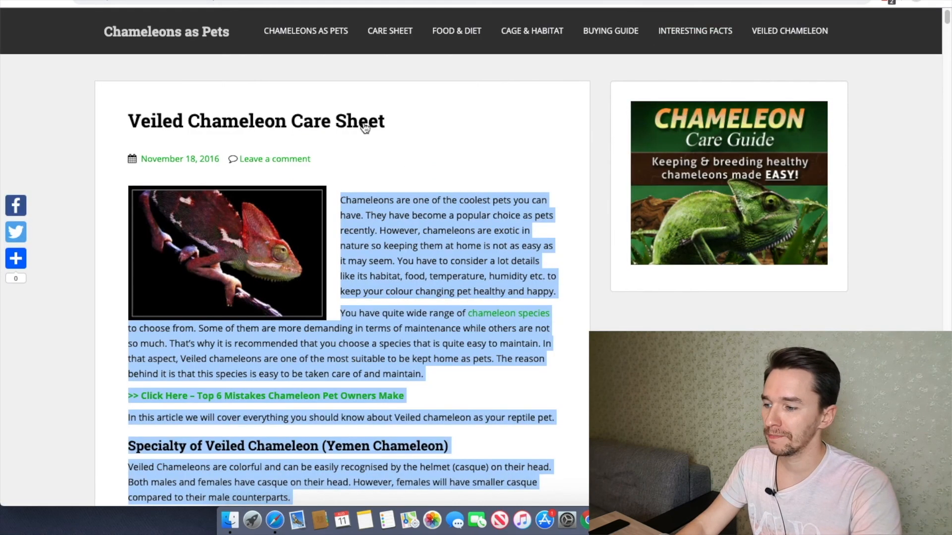
pyautogui.click(435, 131)
pyautogui.moveTo(341, 201); pyautogui.dragTo(258, 295)
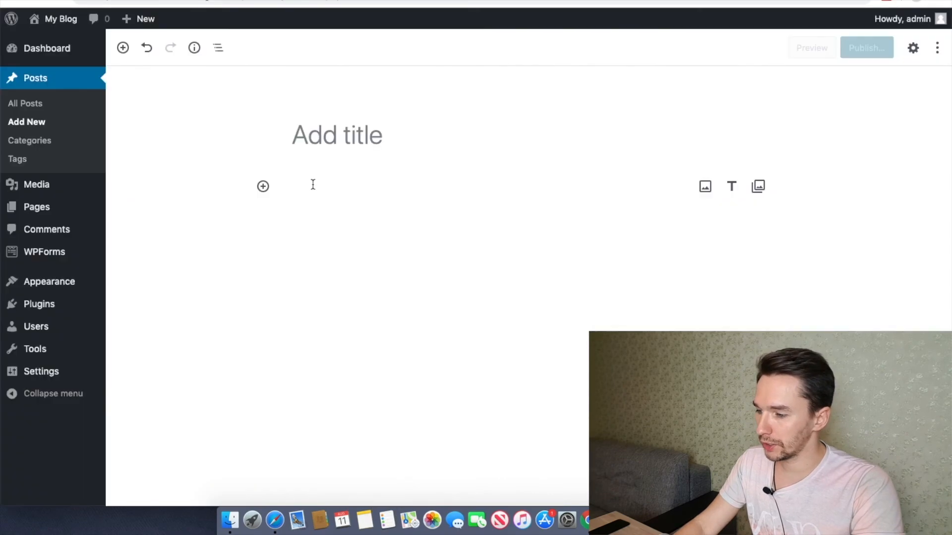
pyautogui.press('super+v')
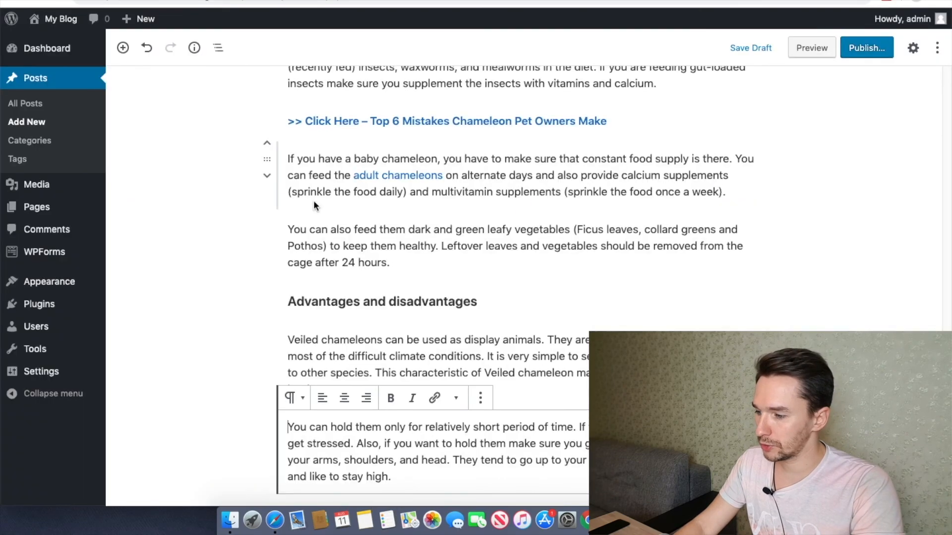
# Copy the source article's heading and paste it as the post title, "Veiled Chameleon Care Sheet".
pyautogui.scroll(2, 325, 234)
pyautogui.scroll(15, 324, 234)
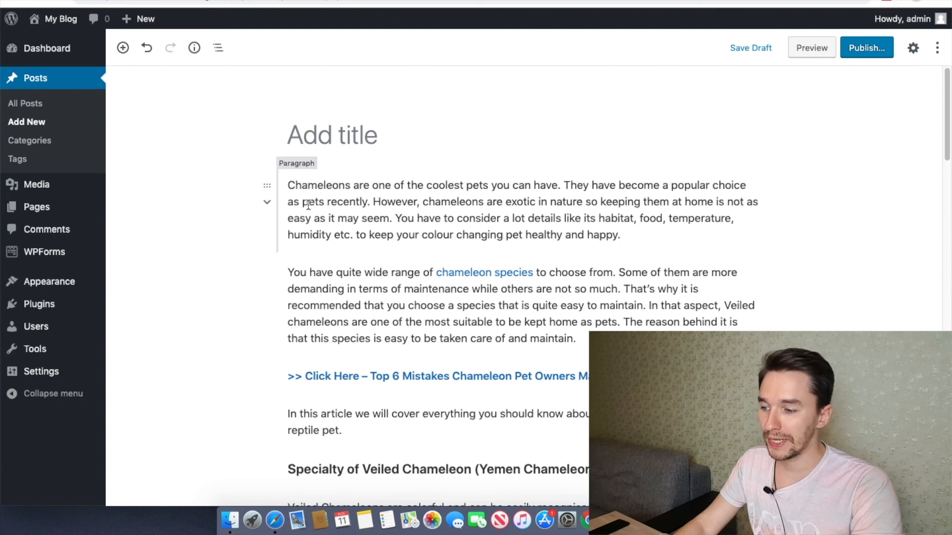
pyautogui.click(334, 128)
pyautogui.hotkey('ctrl', 'shift', 'Tab')
pyautogui.scroll(20, 388, 141)
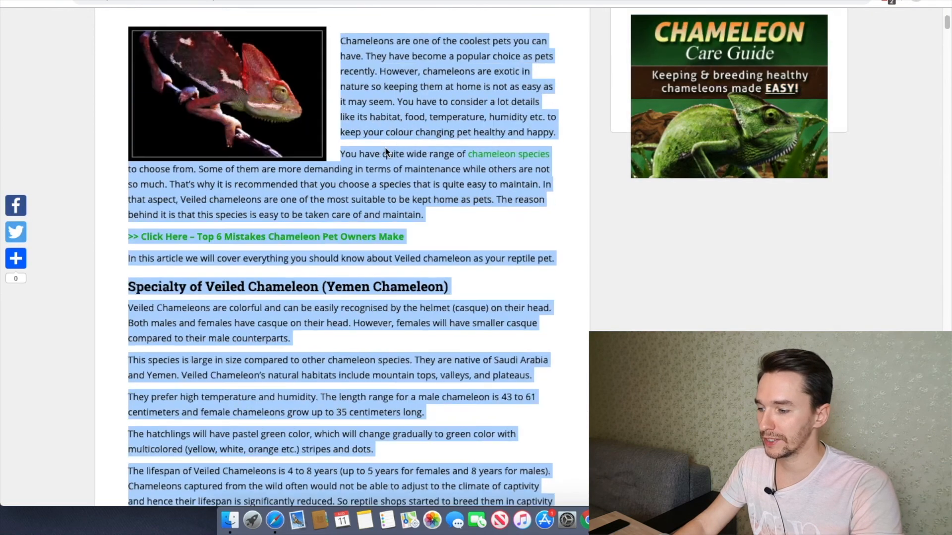
pyautogui.moveTo(387, 122); pyautogui.dragTo(126, 119)
pyautogui.press('super+c')
pyautogui.hotkey('ctrl', 'Tab')
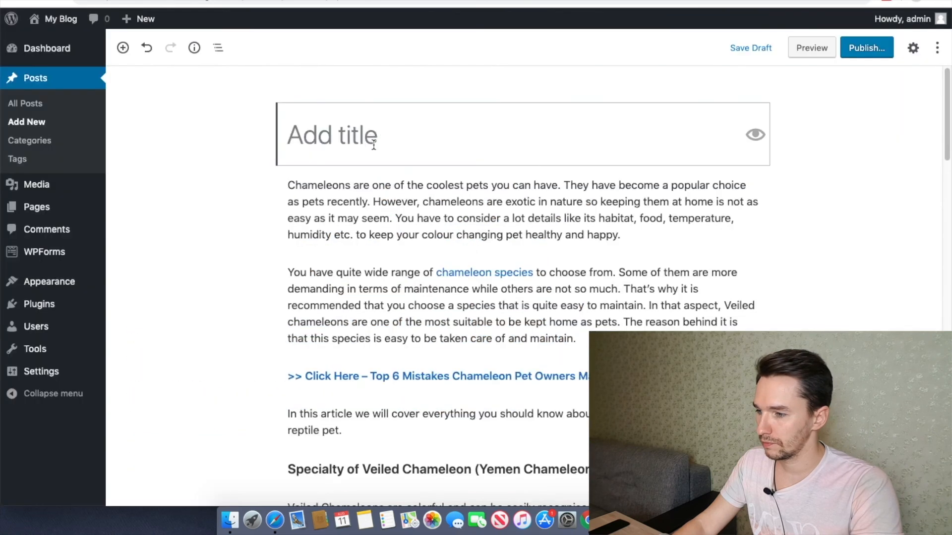
pyautogui.press('super+v')
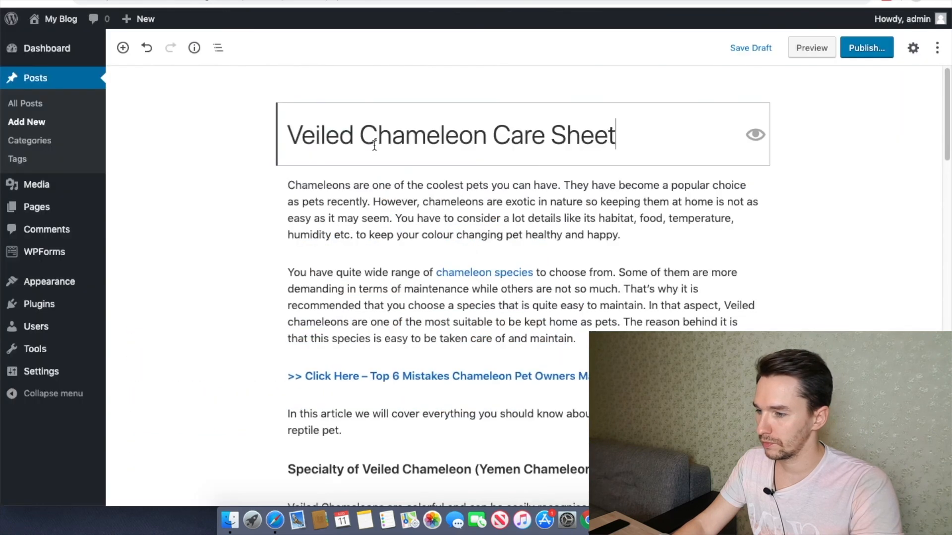
# Show the post's document settings and save the chameleon photo from the source article to the desktop.
pyautogui.click(916, 55)
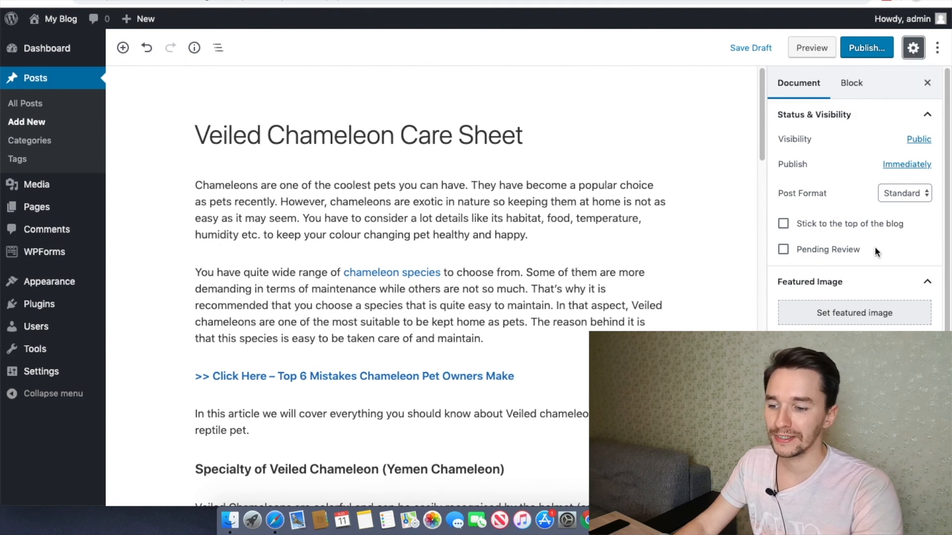
pyautogui.click(828, 316)
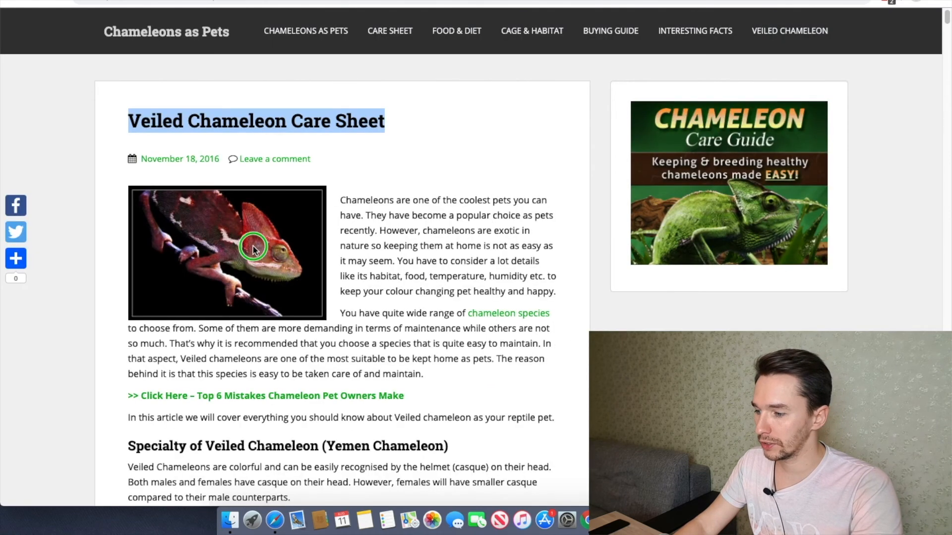
pyautogui.rightClick(254, 246)
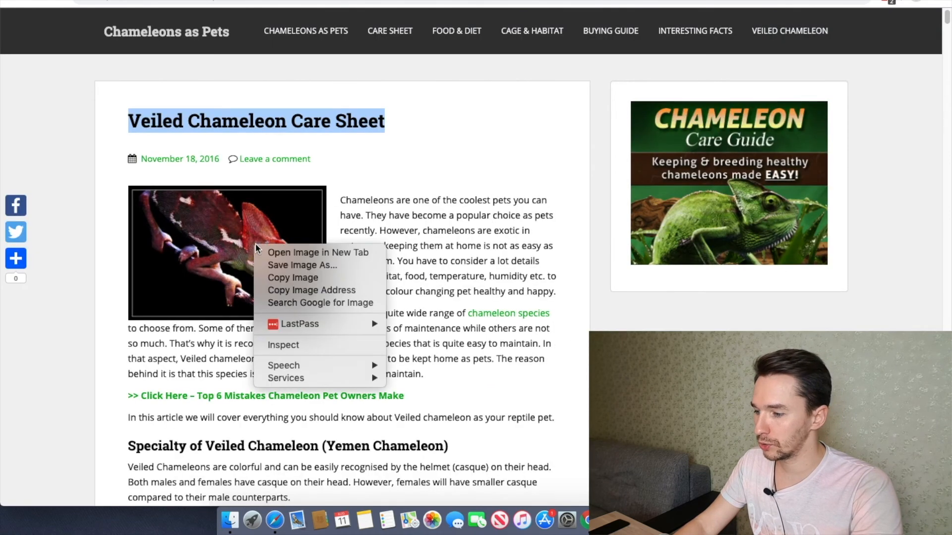
pyautogui.click(281, 267)
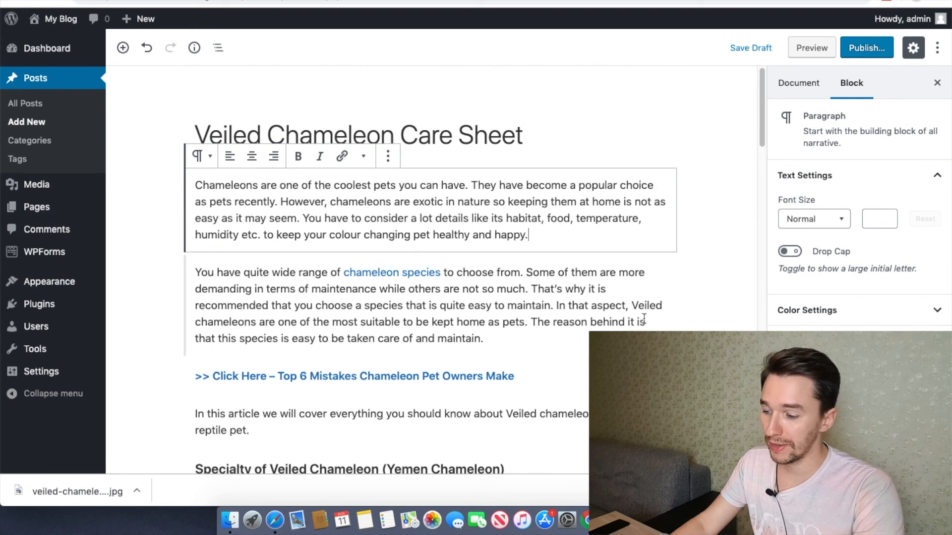
# Insert the saved chameleon image from the desktop below the post's first paragraph, narrowing the browser window to reach the file and widening it again.
pyautogui.click(939, 491)
pyautogui.moveTo(951, 139); pyautogui.dragTo(782, 162)
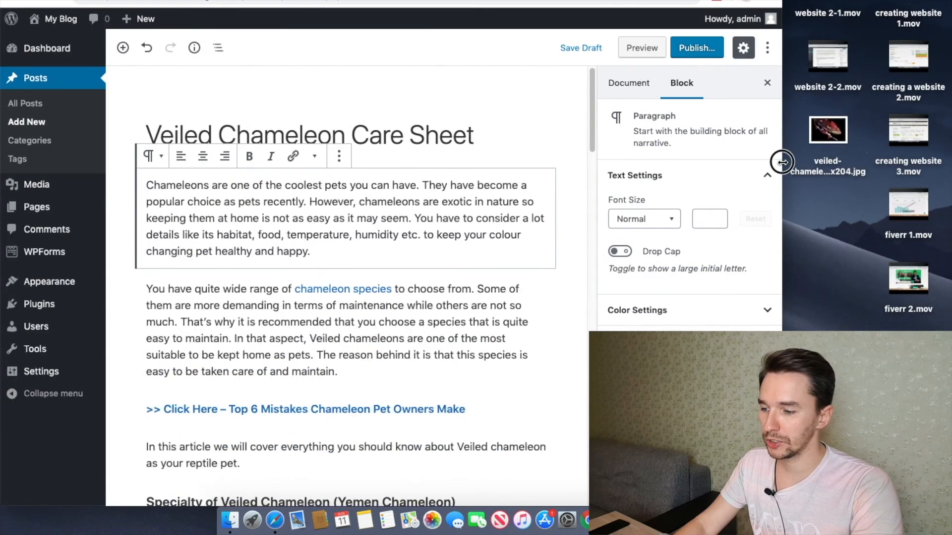
pyautogui.moveTo(841, 138); pyautogui.dragTo(466, 258)
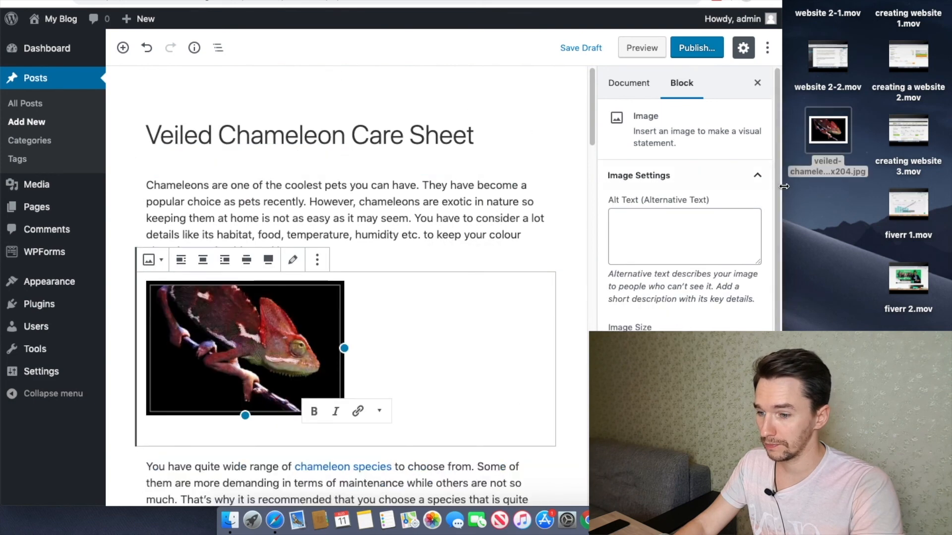
pyautogui.moveTo(782, 185); pyautogui.dragTo(949, 186)
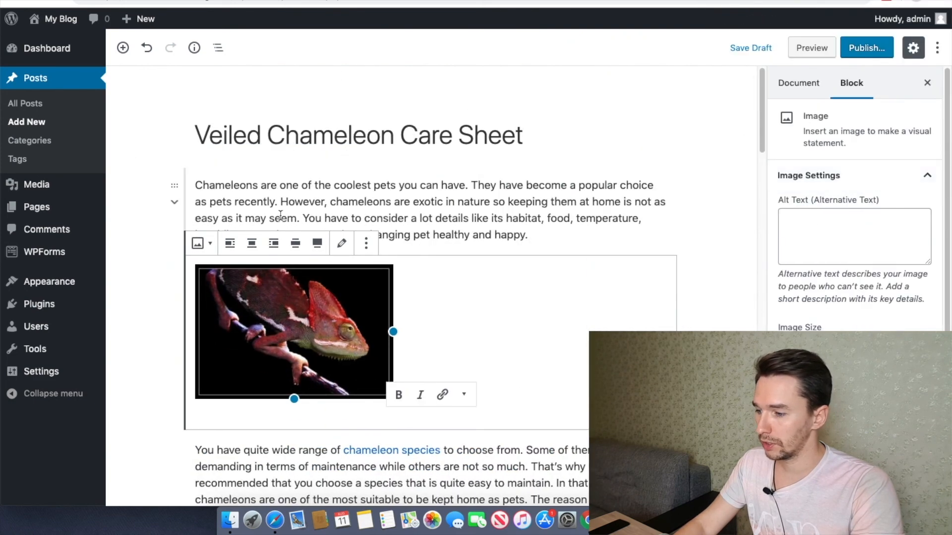
# Try right, left and centre alignment on the chameleon image, and settle on right alignment with the text wrapping beside it.
pyautogui.click(272, 244)
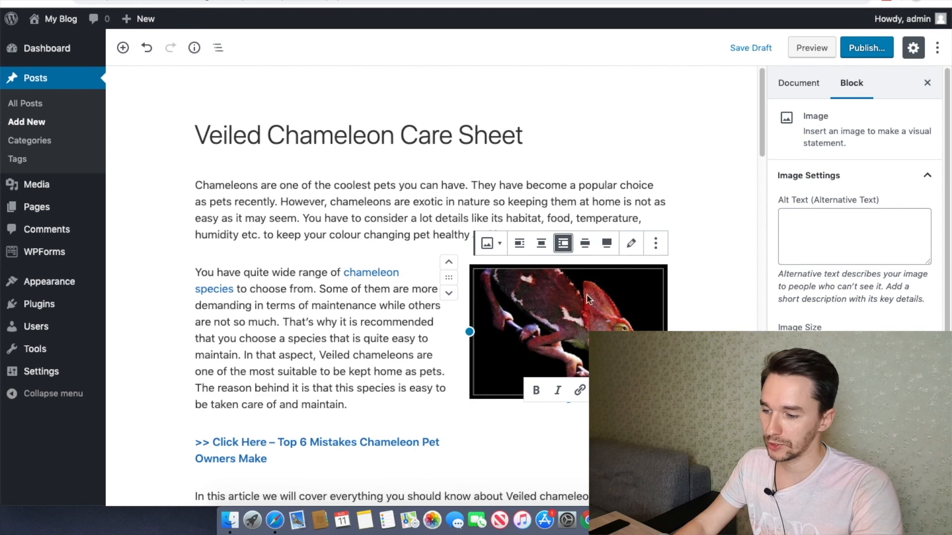
pyautogui.click(520, 244)
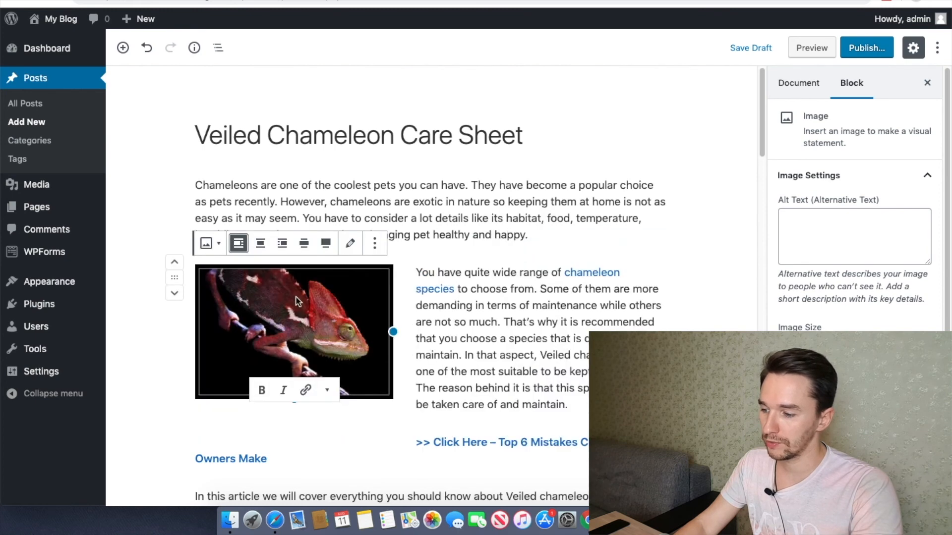
pyautogui.click(262, 248)
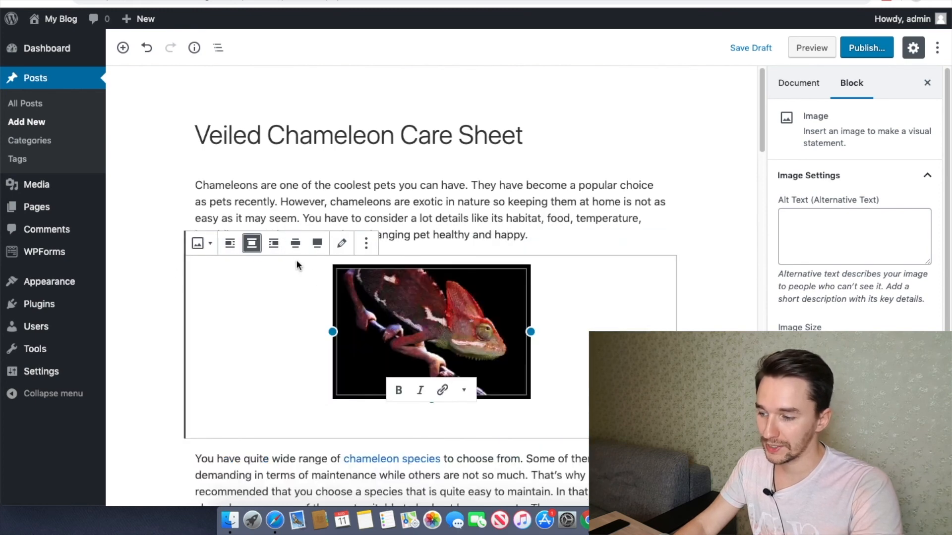
pyautogui.click(274, 244)
pyautogui.scroll(-2, 446, 278)
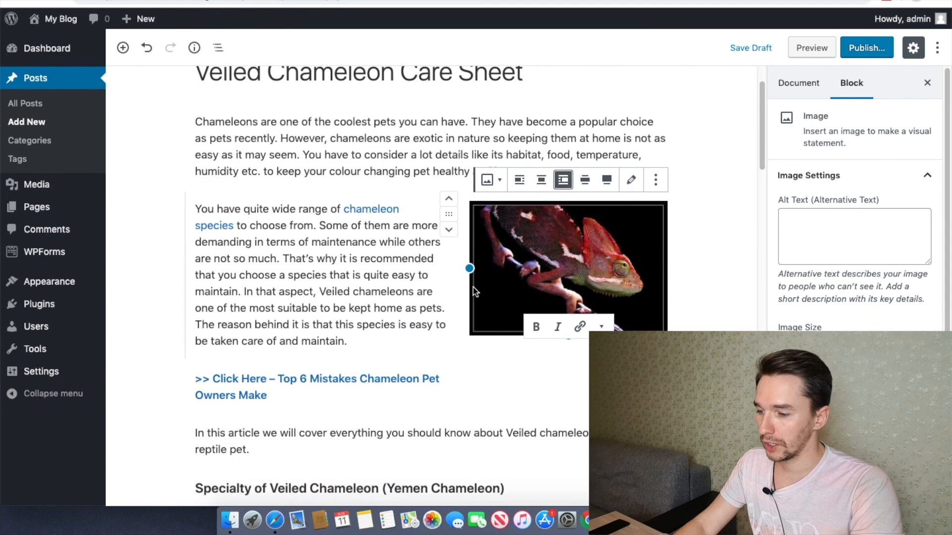
pyautogui.moveTo(469, 270)
pyautogui.mouseDown()
pyautogui.moveTo(352, 293)
pyautogui.moveTo(417, 290)
pyautogui.moveTo(389, 301)
pyautogui.moveTo(508, 278)
pyautogui.moveTo(388, 311)
pyautogui.moveTo(535, 269)
pyautogui.moveTo(465, 283)
pyautogui.mouseUp()
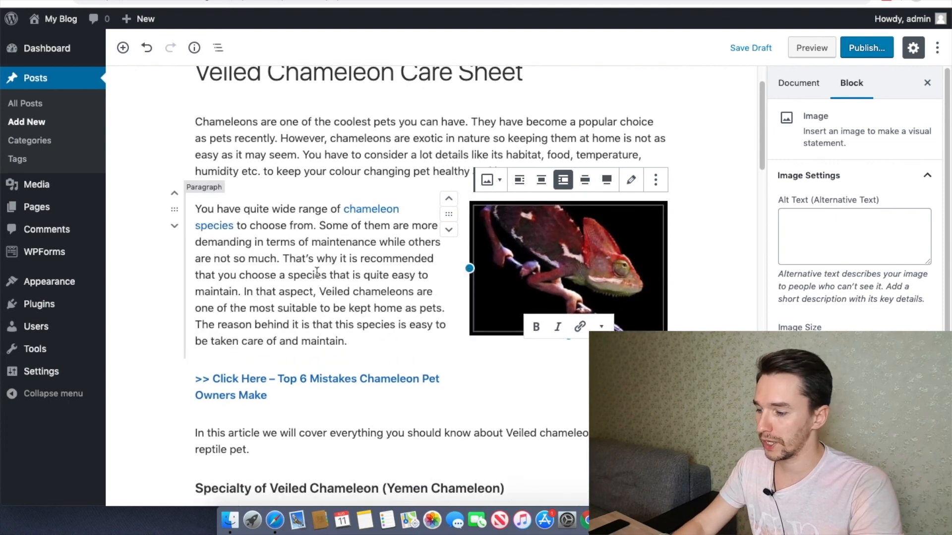
# Change the "Specialty of Veiled Chameleon (Yemen Chameleon)" and "How to build a habitat for Veiled Chameleon" headings to level H2.
pyautogui.scroll(-5, 317, 273)
pyautogui.click(293, 243)
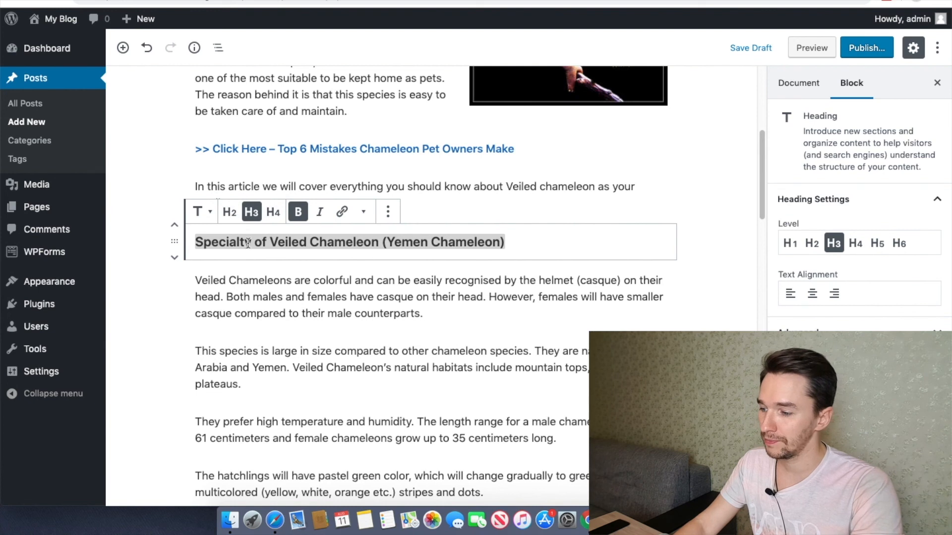
pyautogui.click(231, 212)
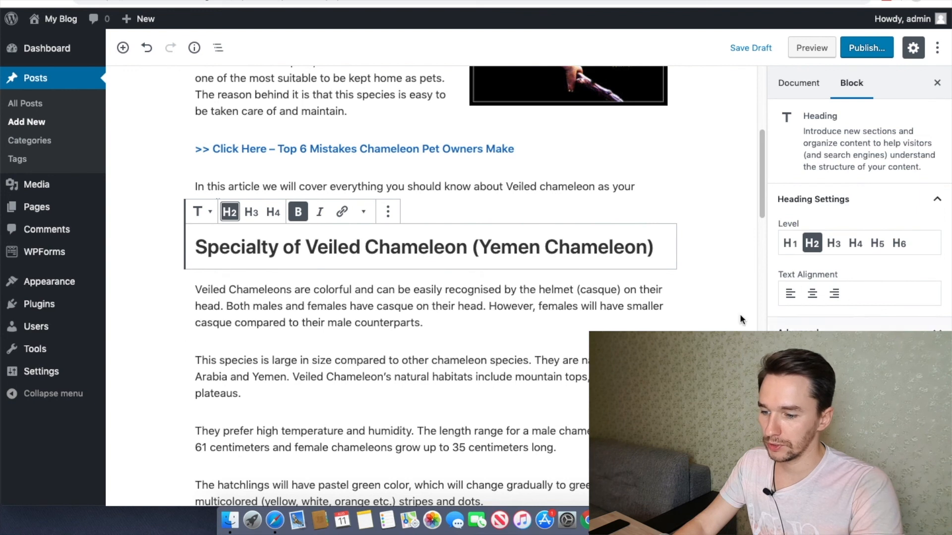
pyautogui.click(457, 285)
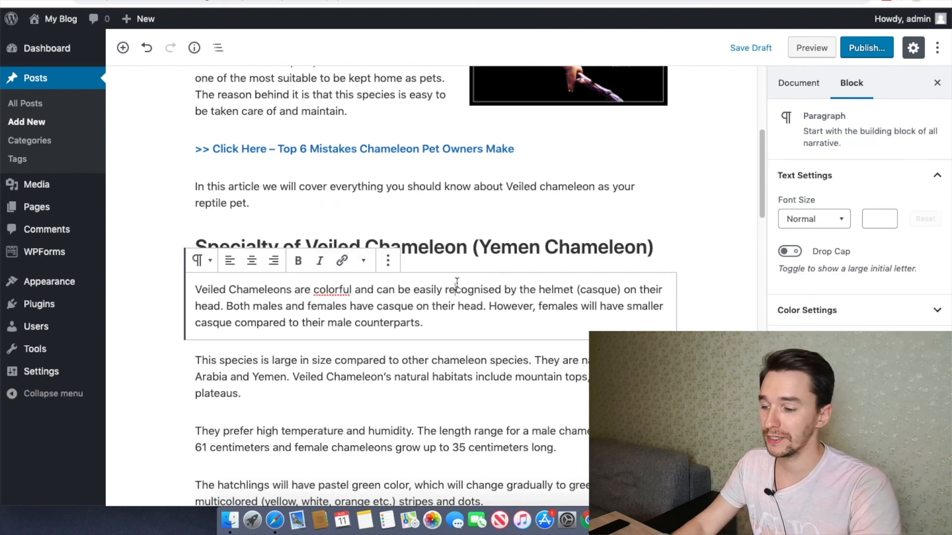
pyautogui.scroll(-7, 456, 293)
pyautogui.click(431, 315)
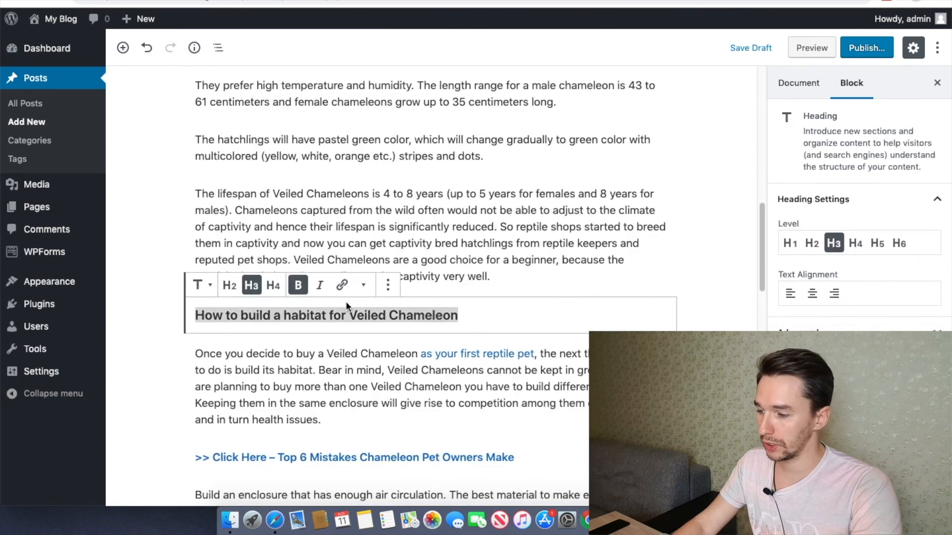
pyautogui.click(230, 286)
# Change the "Diet and nutrition" and "Advantages and disadvantages" headings to level H2.
pyautogui.scroll(-10, 351, 305)
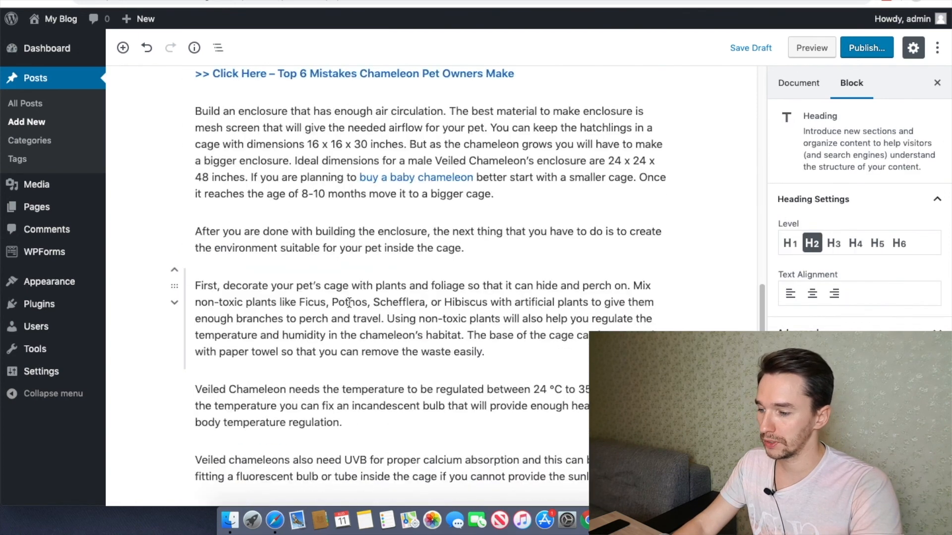
pyautogui.scroll(-5, 351, 305)
pyautogui.tripleClick(296, 266)
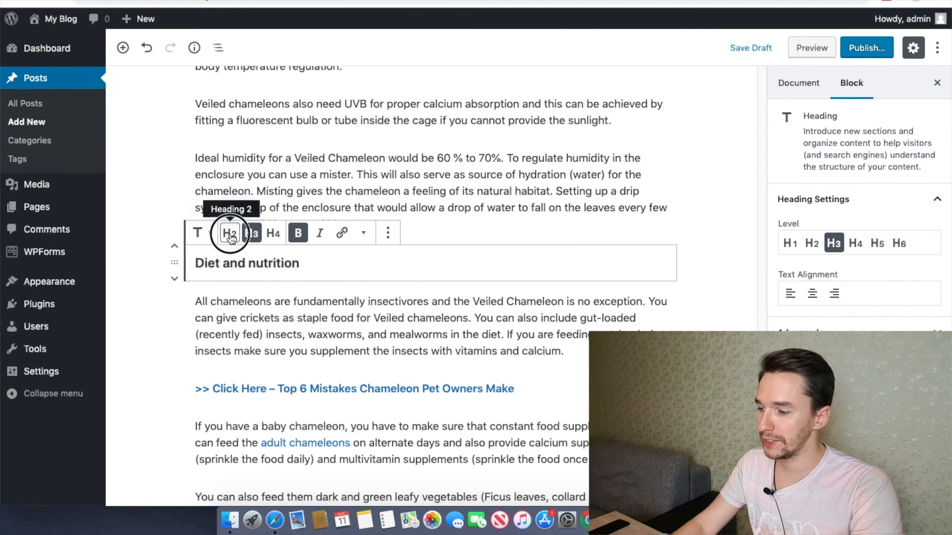
pyautogui.click(230, 234)
pyautogui.scroll(-5, 347, 297)
pyautogui.tripleClick(296, 301)
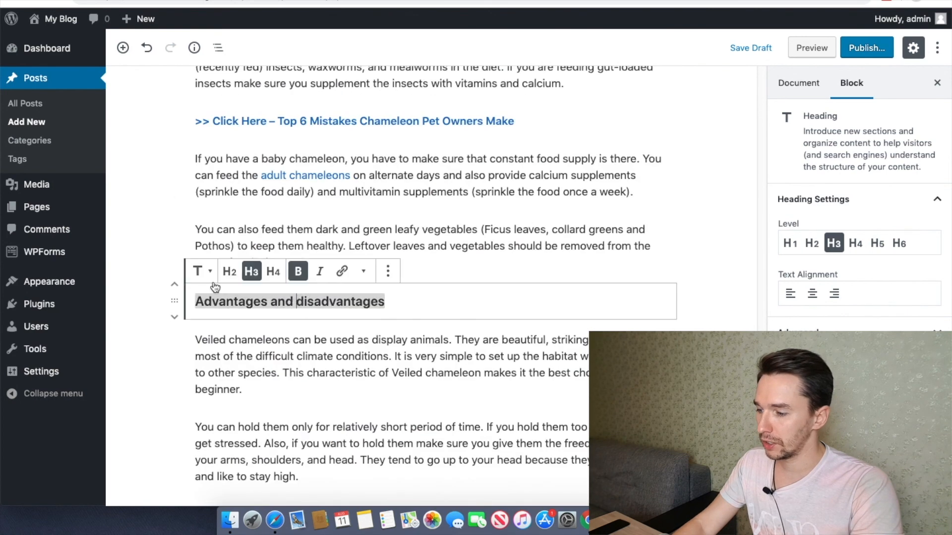
pyautogui.click(229, 272)
pyautogui.click(394, 250)
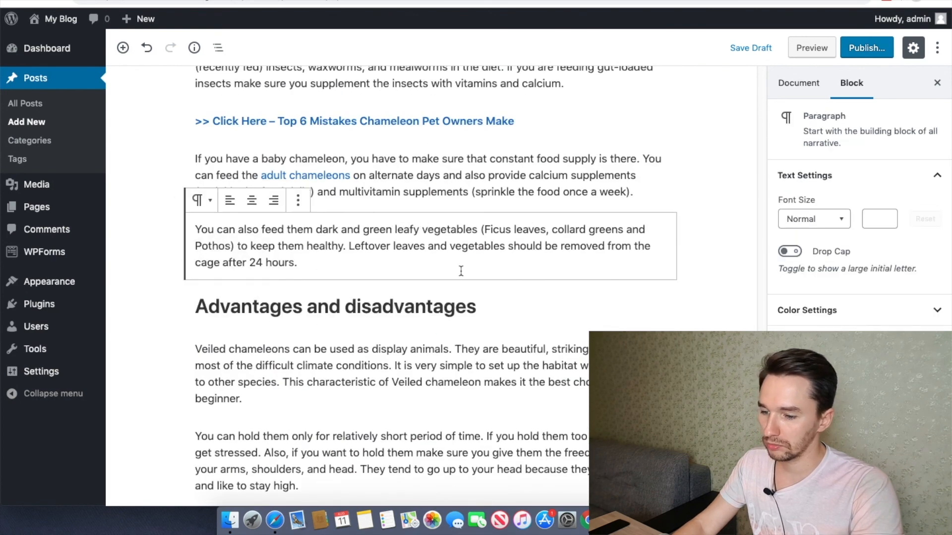
# Look back over the formatted post and publish it immediately with public visibility.
pyautogui.scroll(5, 539, 282)
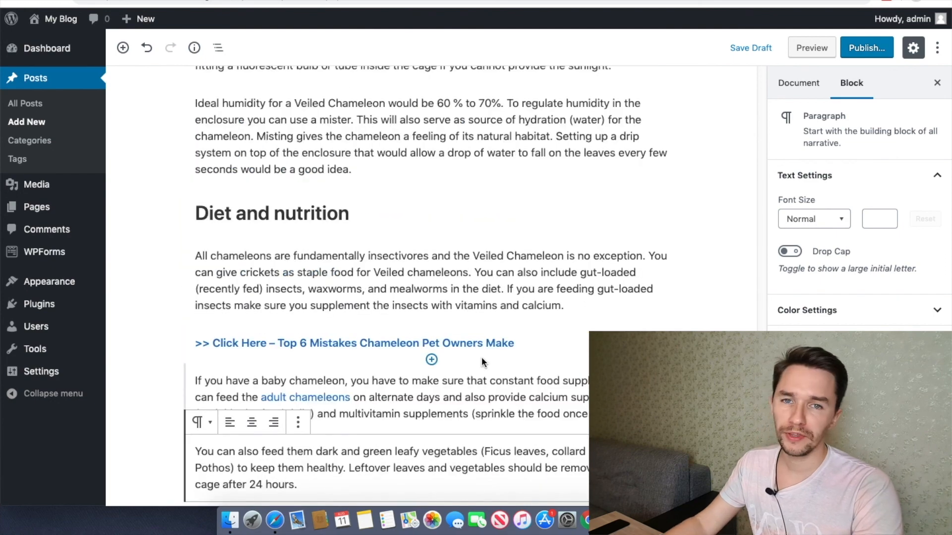
pyautogui.scroll(-5, 481, 362)
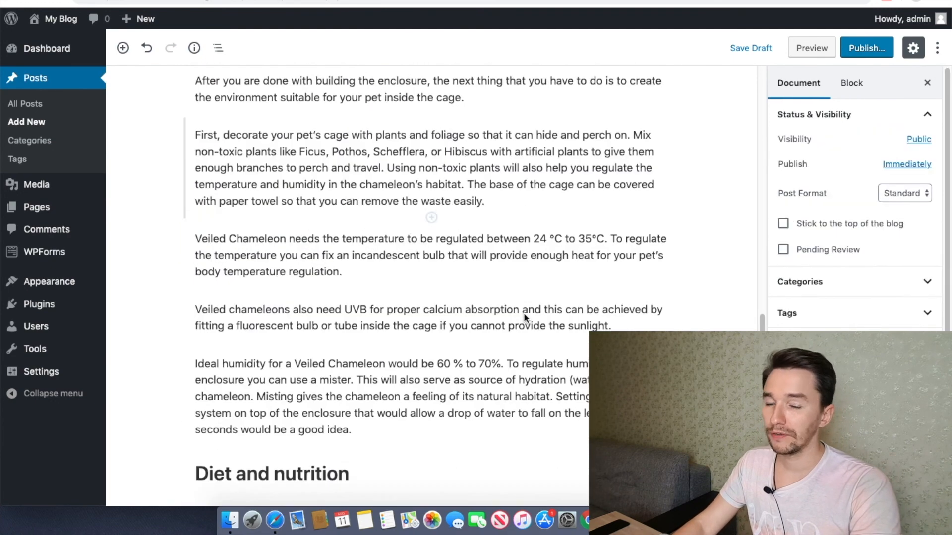
pyautogui.scroll(15, 525, 317)
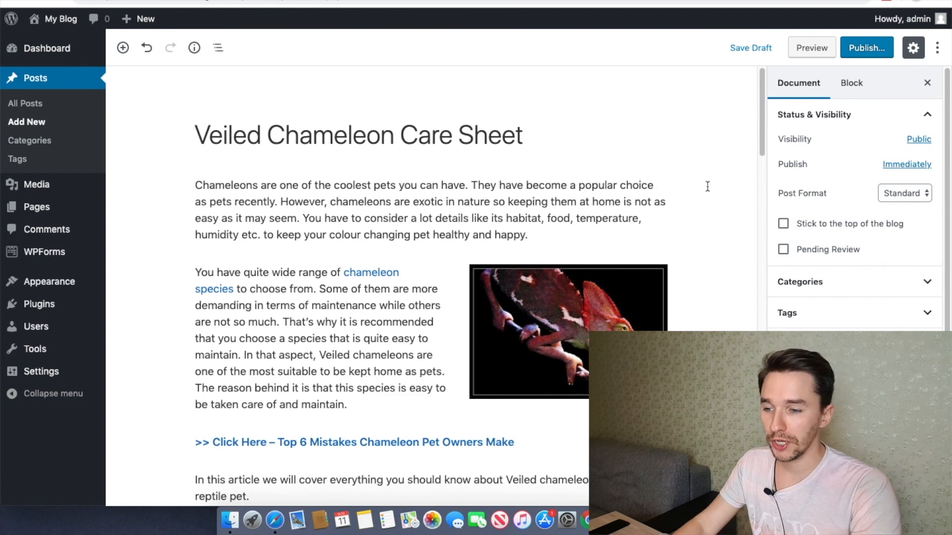
pyautogui.click(862, 52)
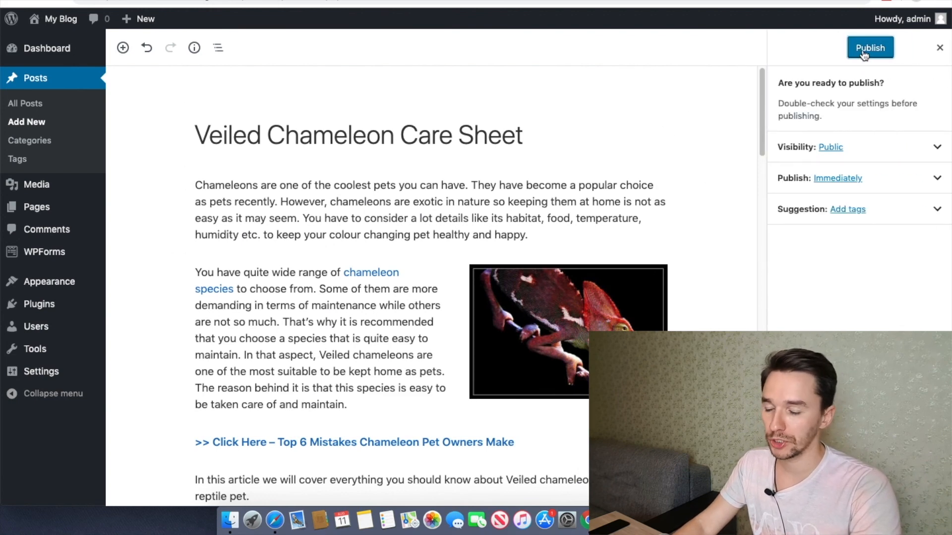
pyautogui.click(866, 53)
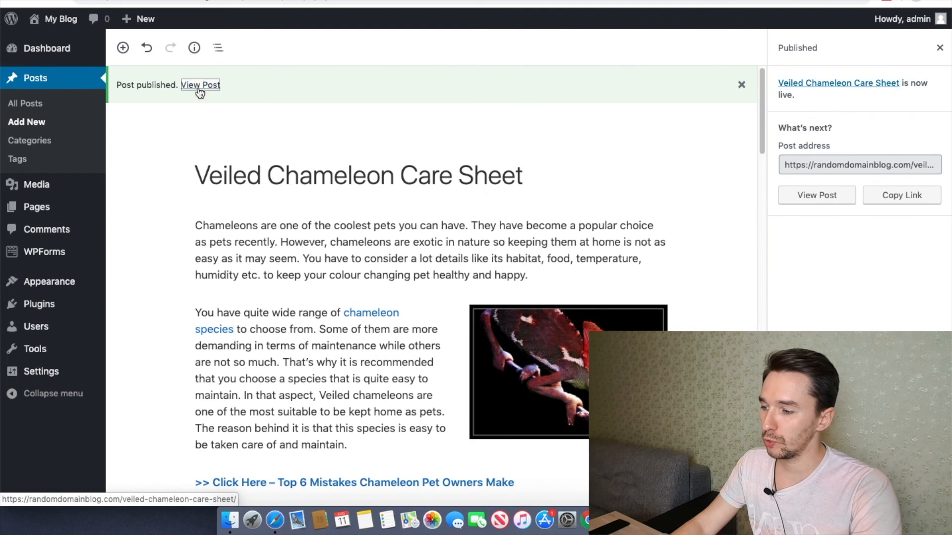
# Open the live Veiled Chameleon Care Sheet post and check its layout, headings and comment form.
pyautogui.click(201, 85)
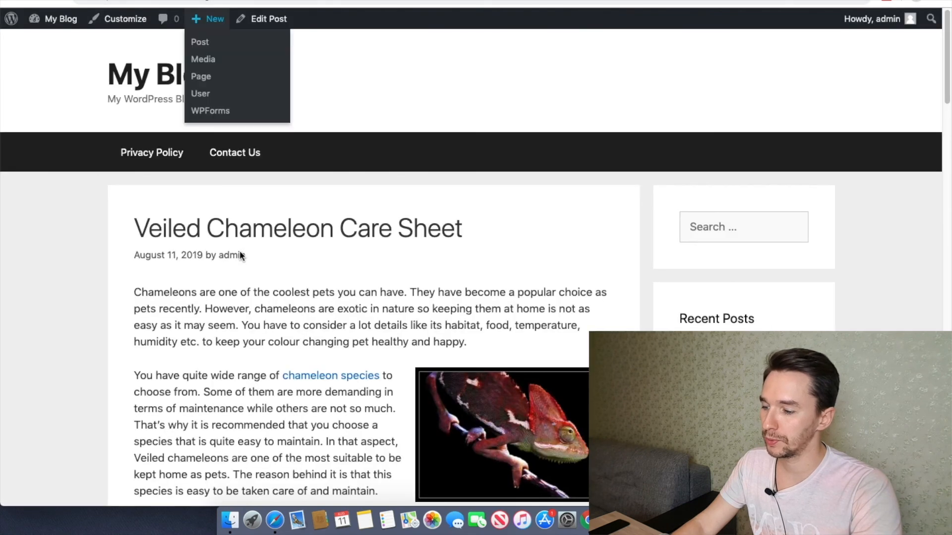
pyautogui.scroll(-3, 119, 233)
pyautogui.scroll(3, 108, 248)
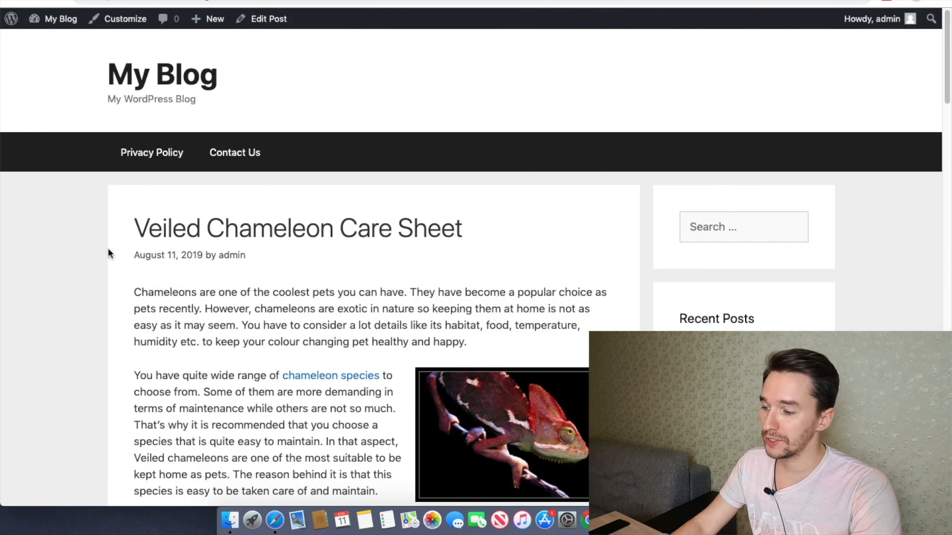
pyautogui.scroll(-1, 109, 247)
pyautogui.scroll(-20, 110, 251)
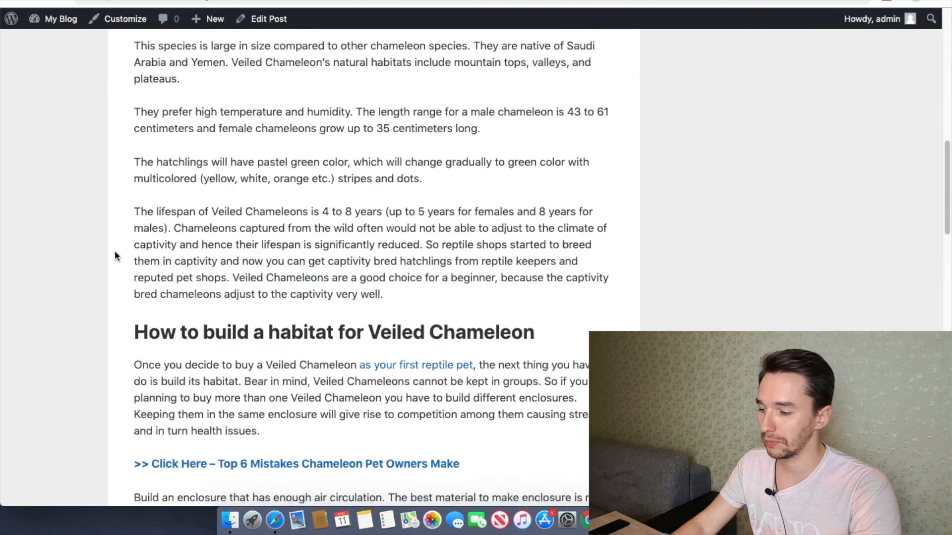
pyautogui.scroll(15, 108, 239)
pyautogui.scroll(-15, 108, 240)
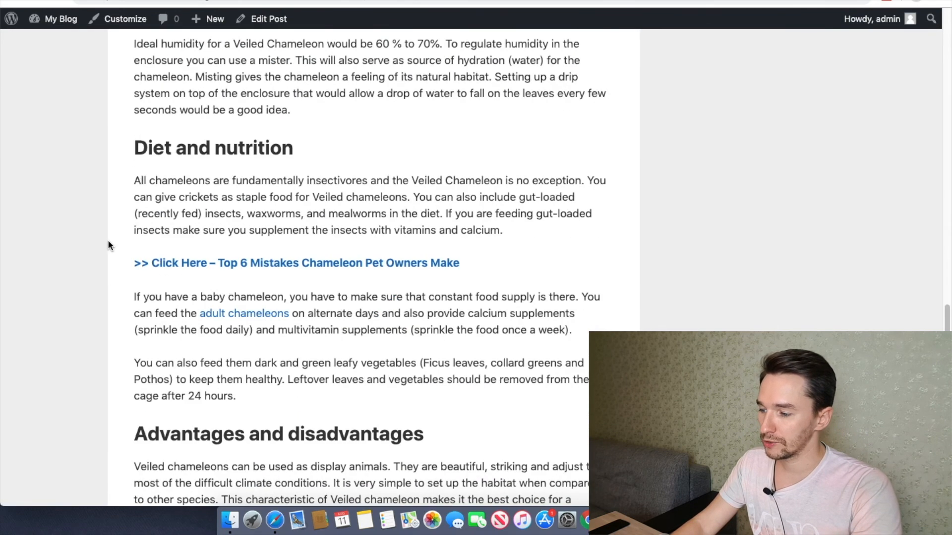
pyautogui.click(278, 273)
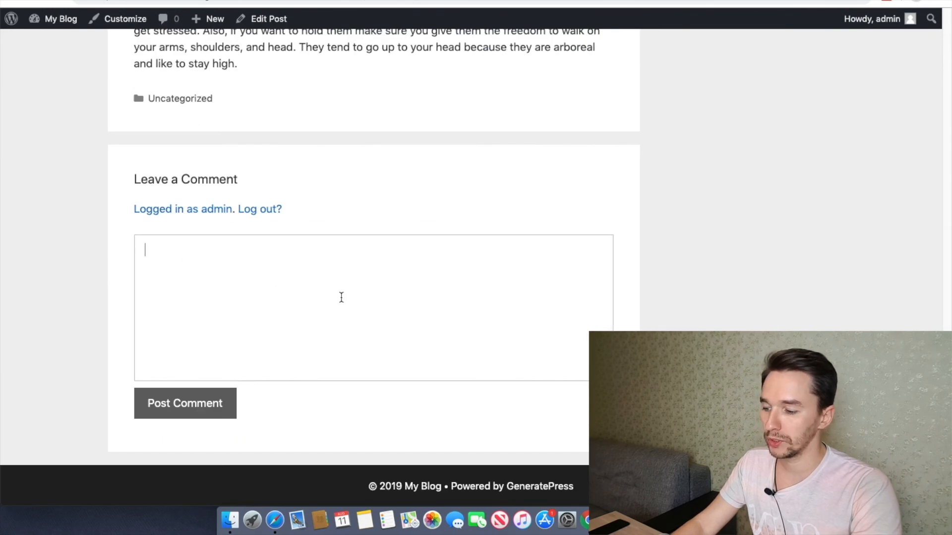
# Return to the beginning of the live post and check the sidebar's Recent Posts and Categories widgets.
pyautogui.scroll(10, 379, 329)
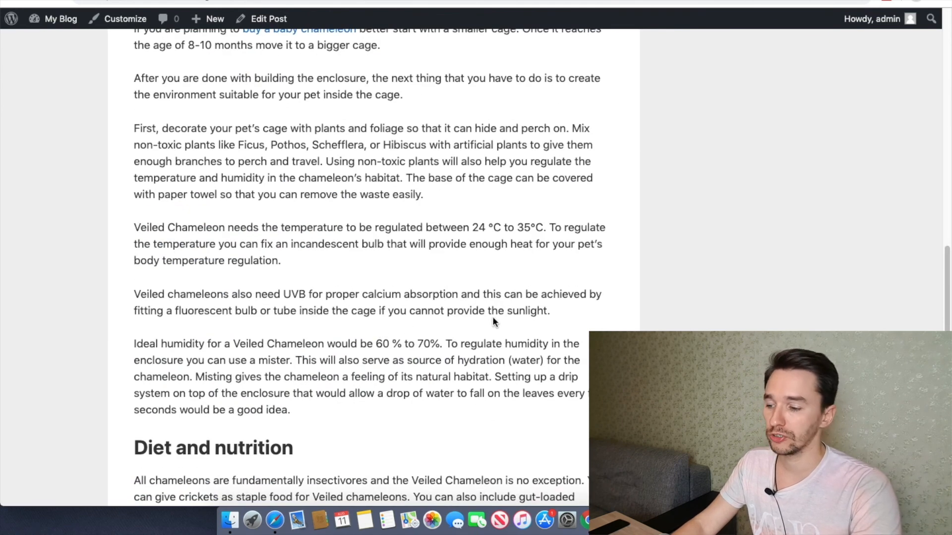
pyautogui.scroll(2, 493, 321)
pyautogui.click(74, 1)
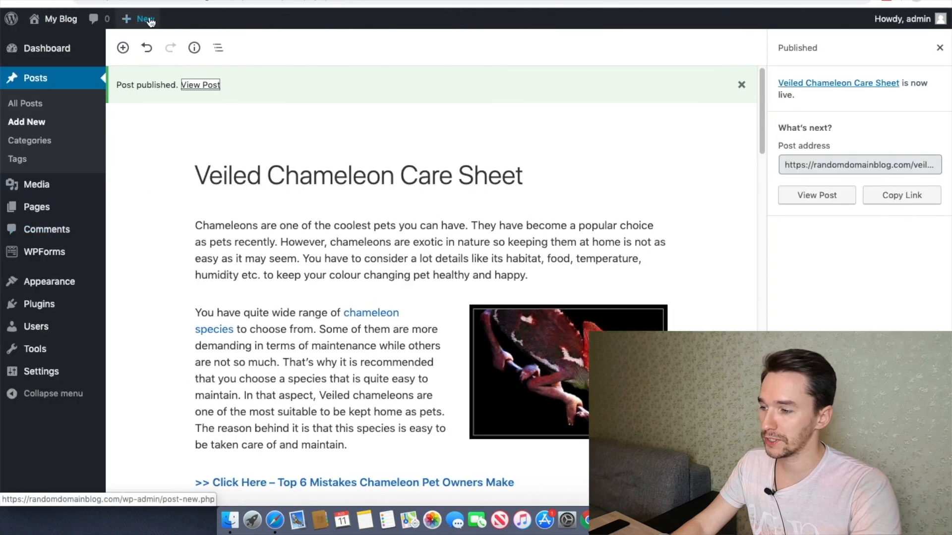
pyautogui.click(198, 1)
pyautogui.scroll(20, 651, 261)
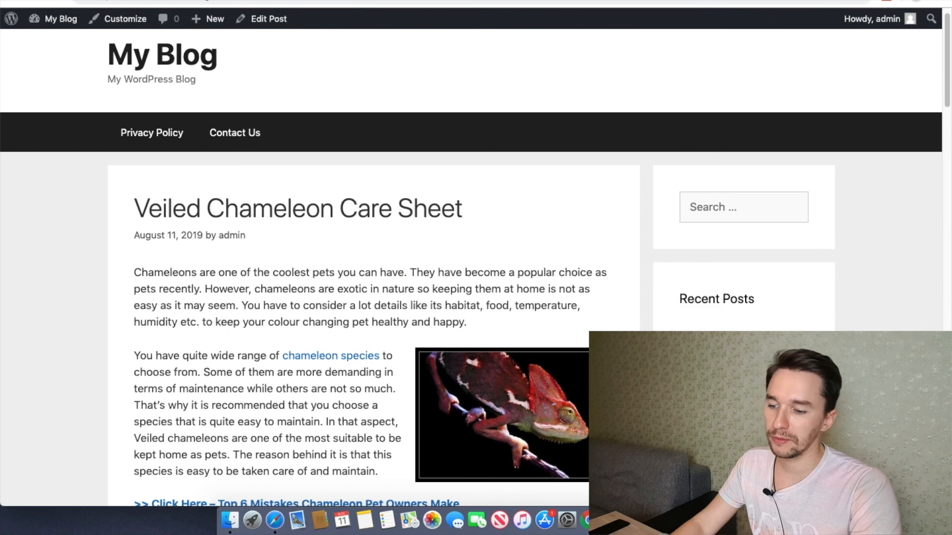
pyautogui.scroll(-4, 732, 320)
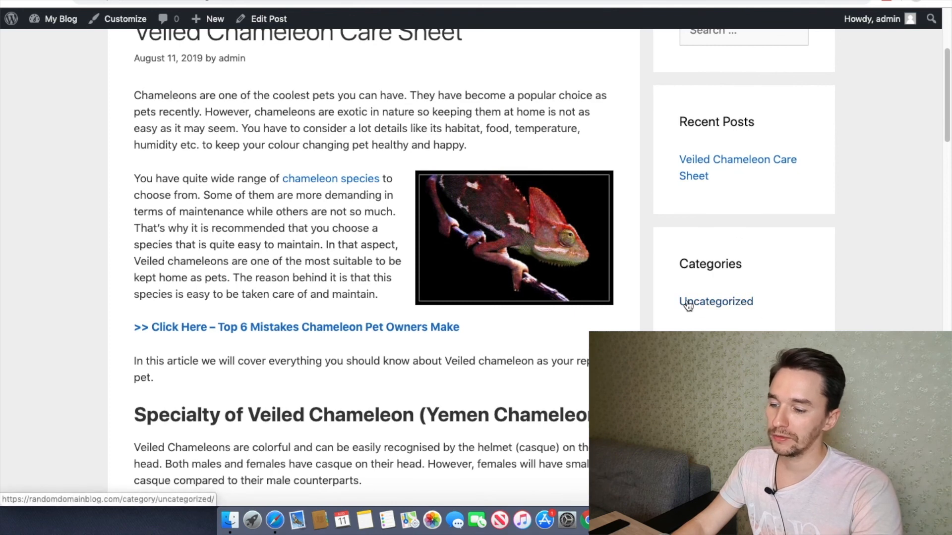
pyautogui.scroll(2, 209, 239)
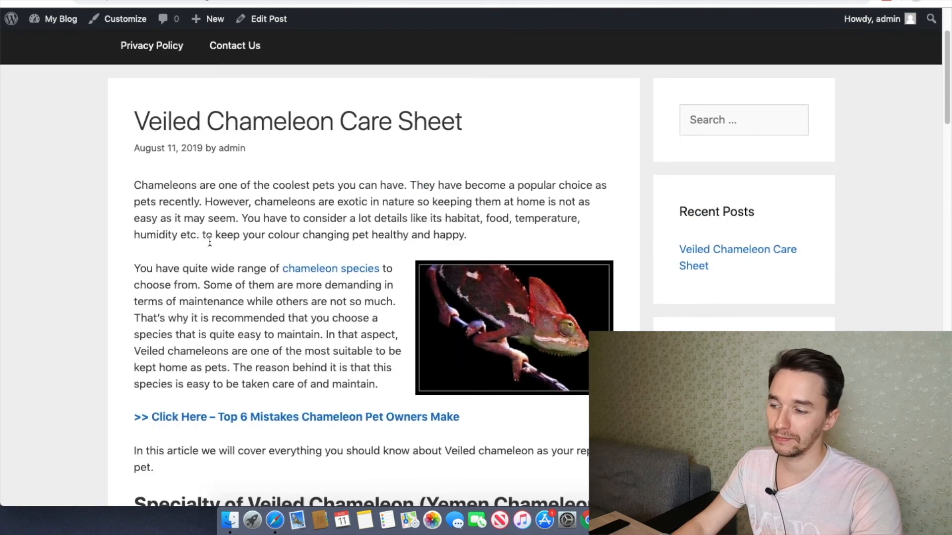